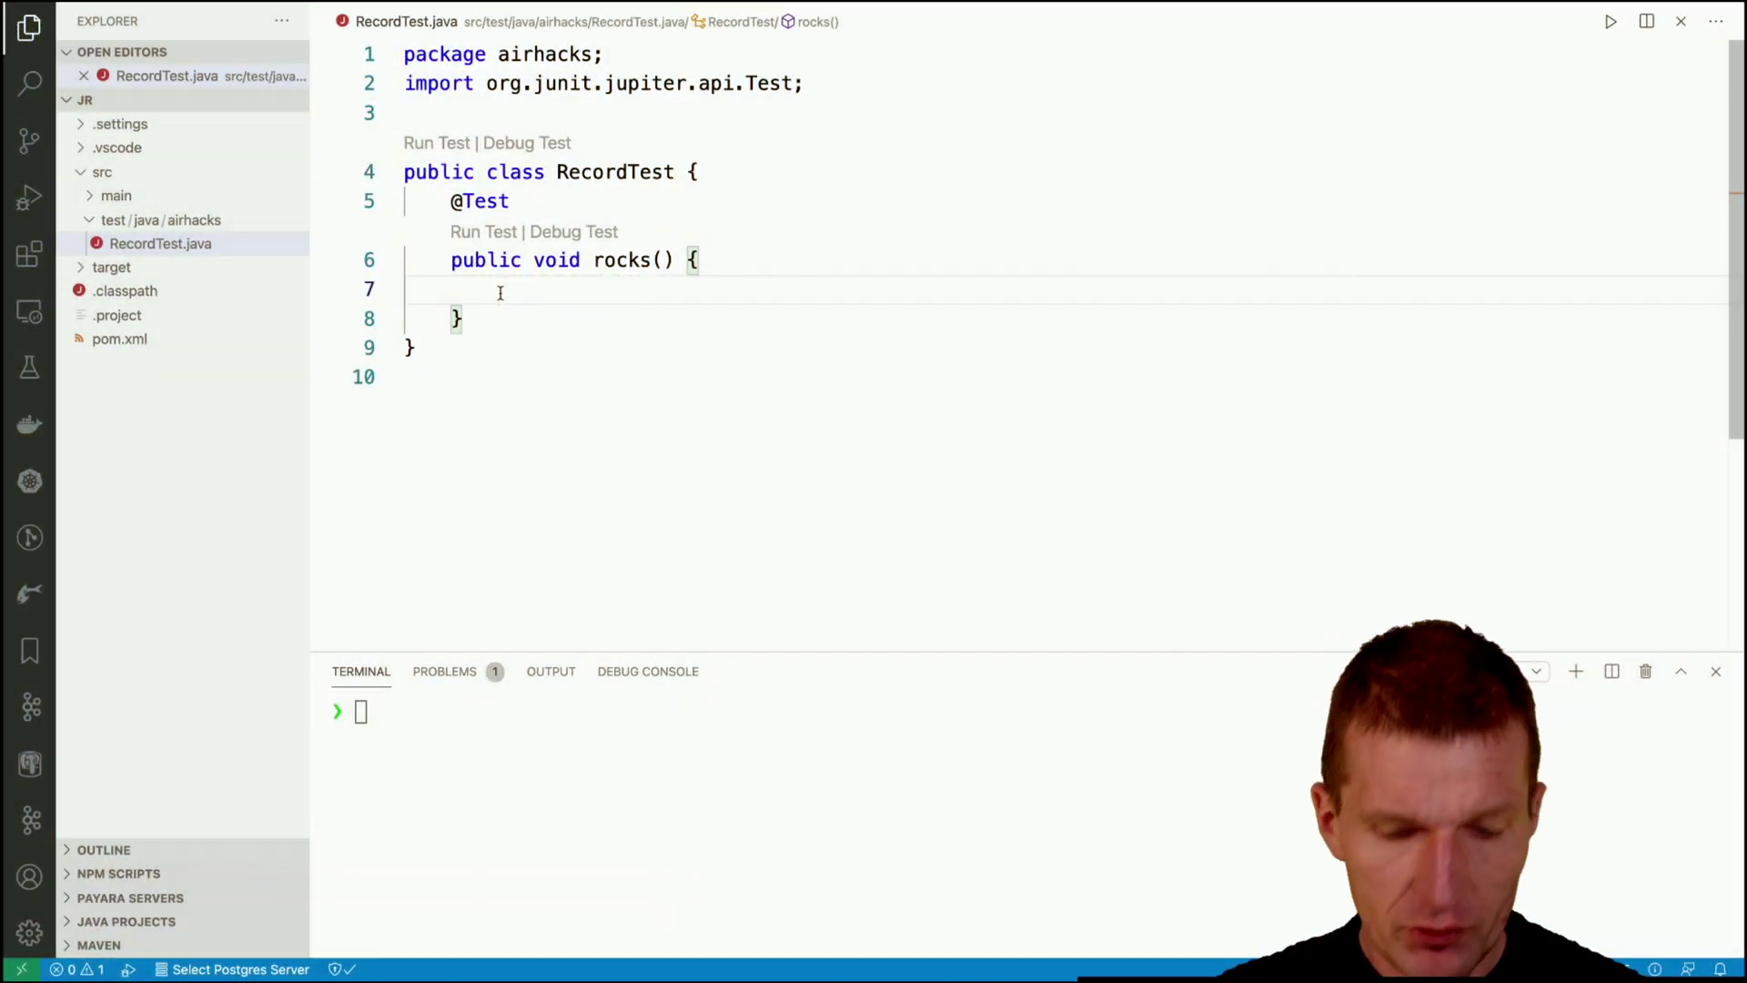
# Create Link.java in test/java/airhacks as record Link(String text, String uri).
pyautogui.hotkey('ctrl', 'n')
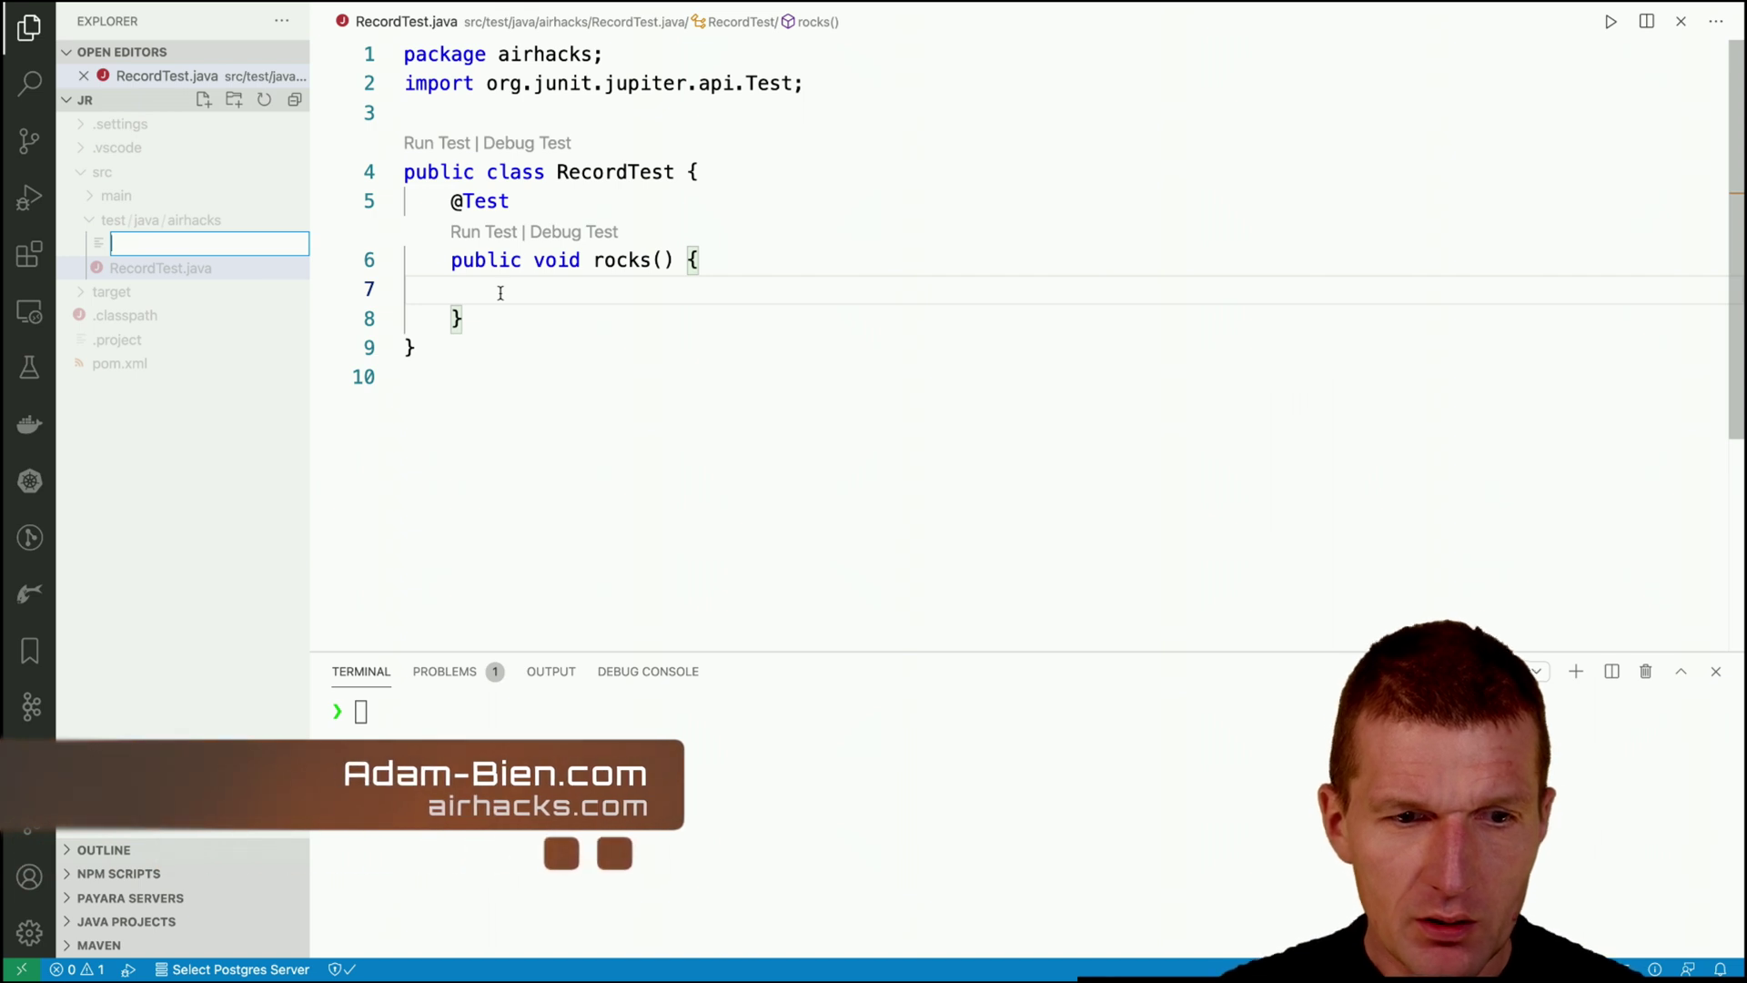
pyautogui.write('Link.java')
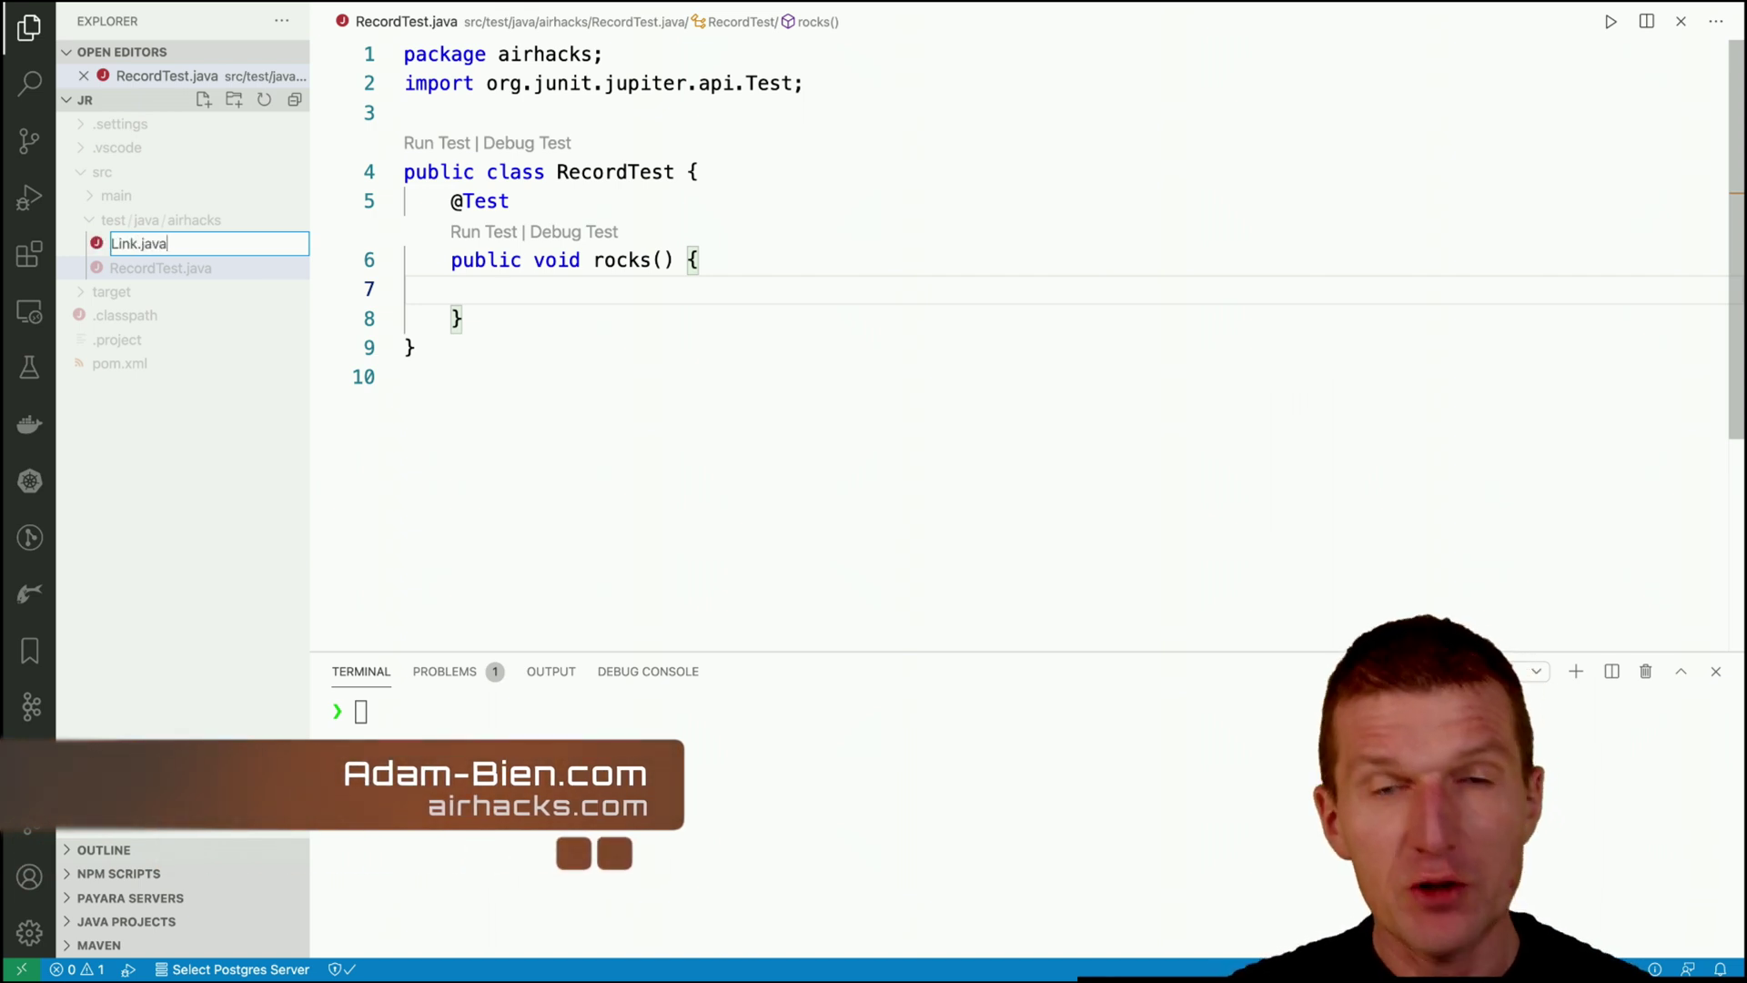
pyautogui.press('Return')
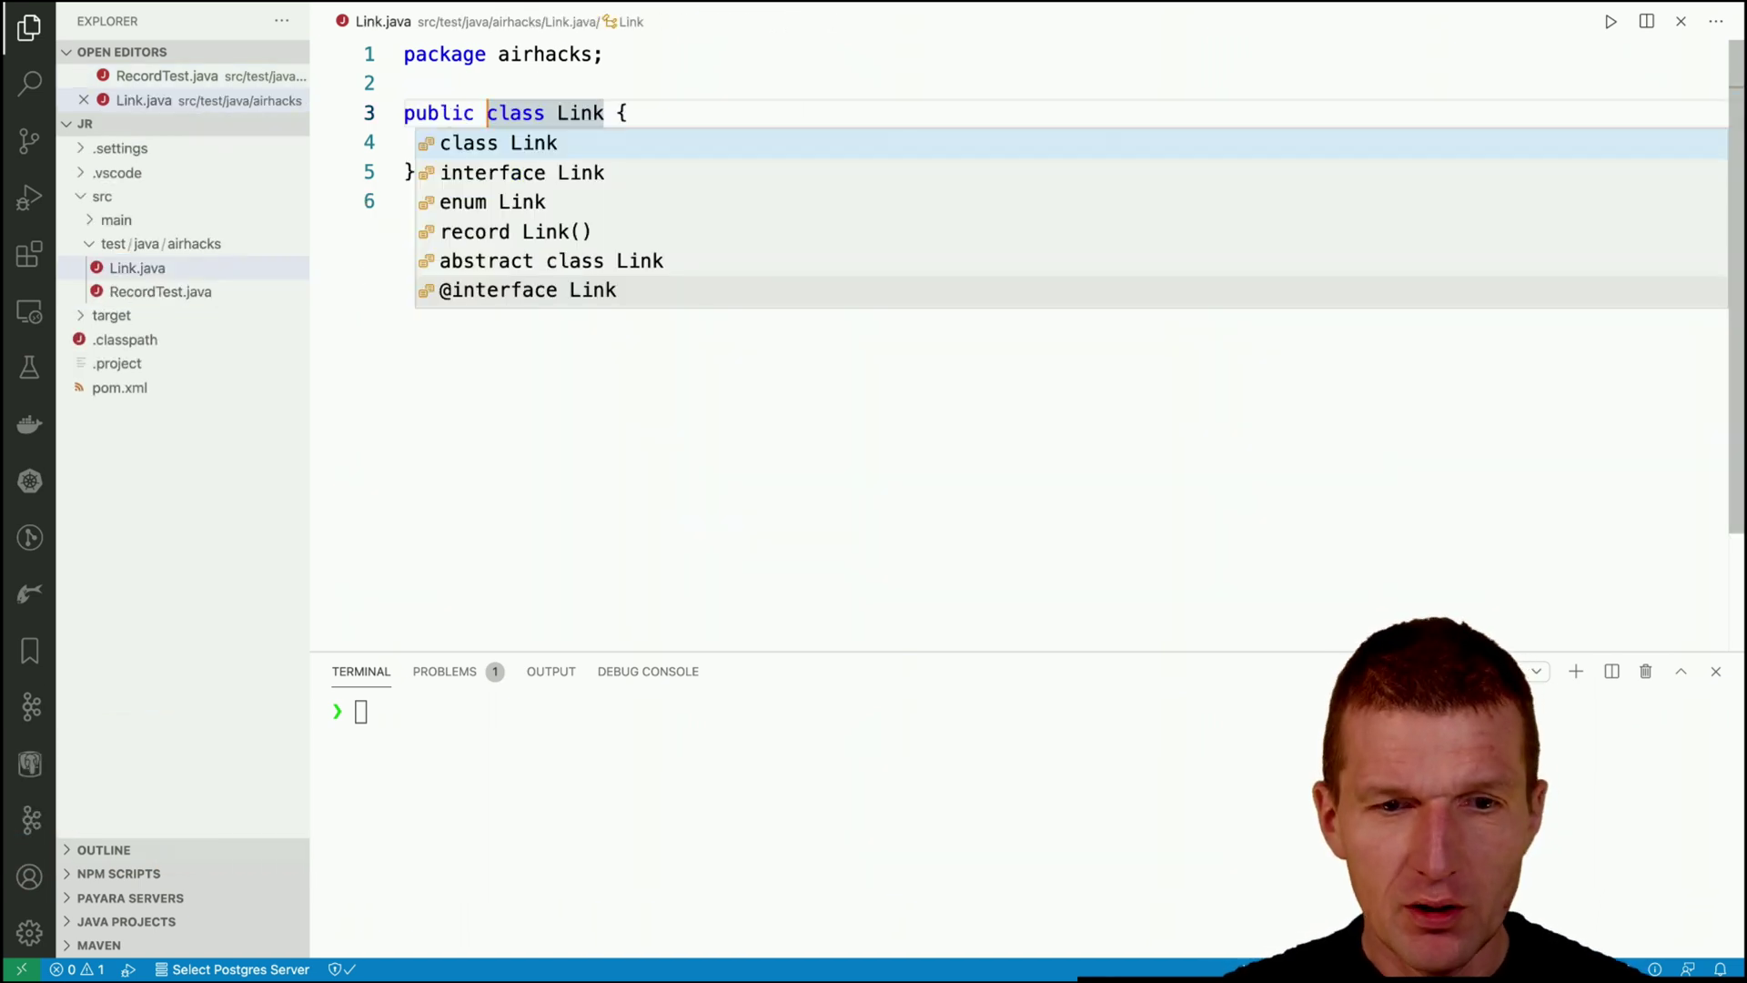
pyautogui.press('Down')
pyautogui.press('Down')
pyautogui.press('Down')
pyautogui.press('Return')
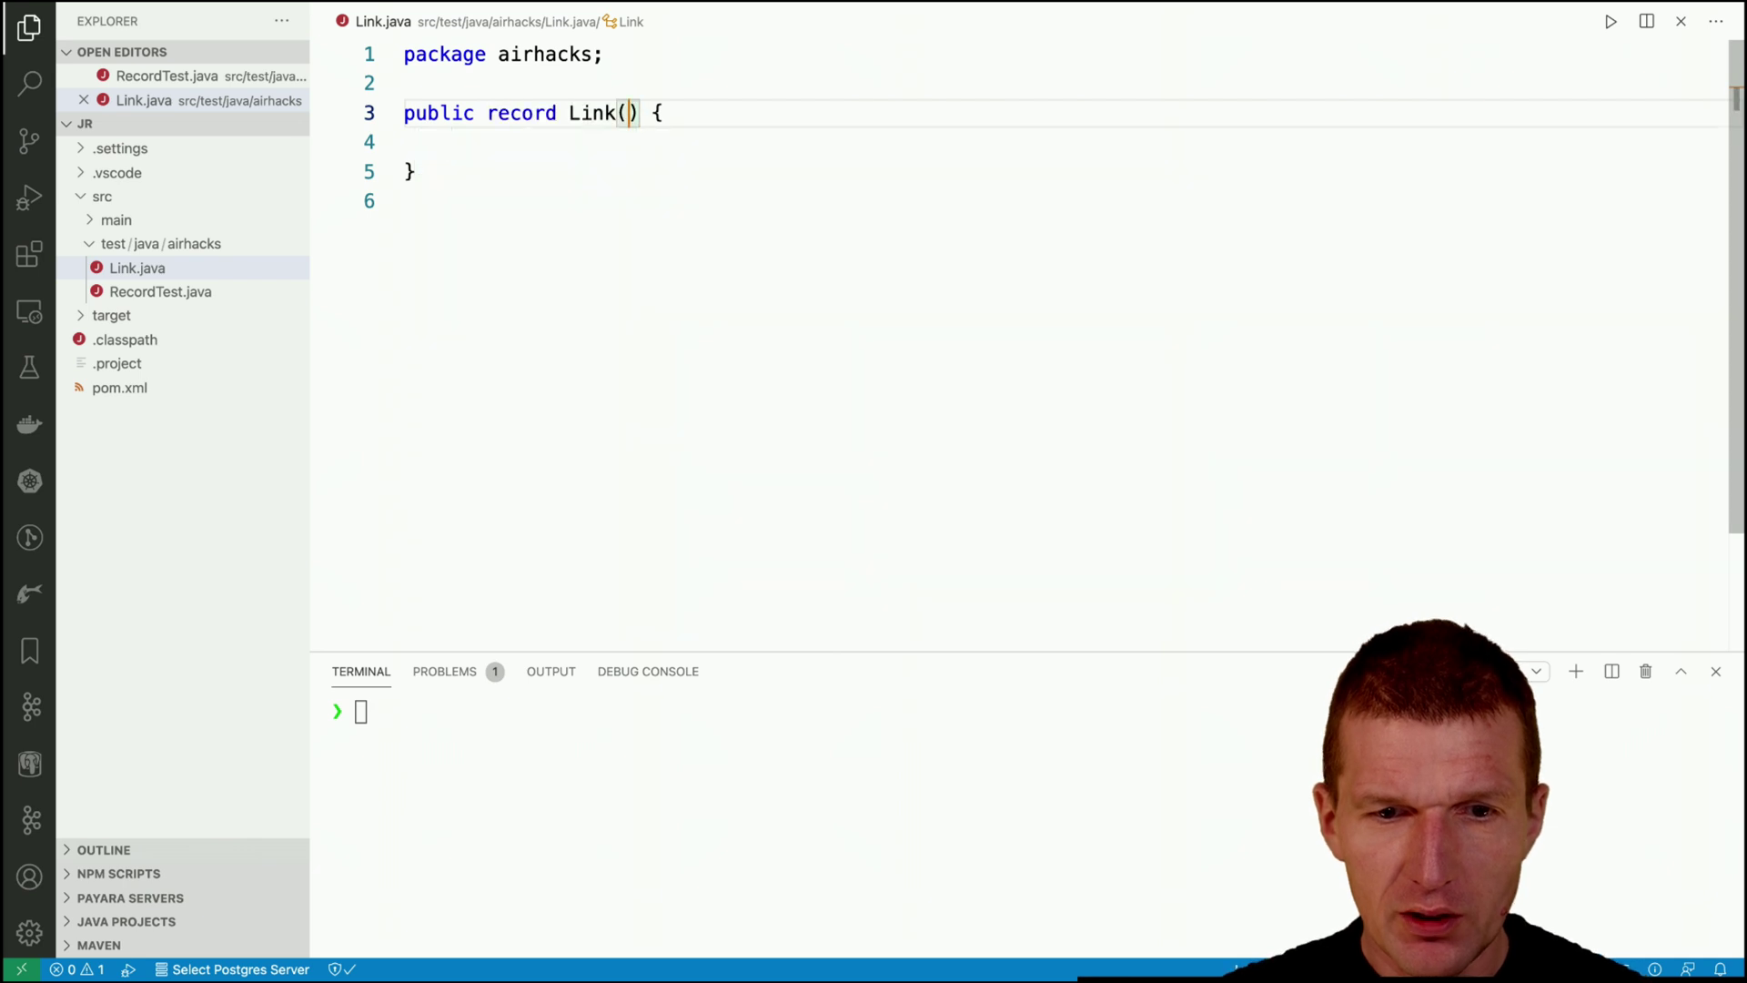
pyautogui.write('String u')
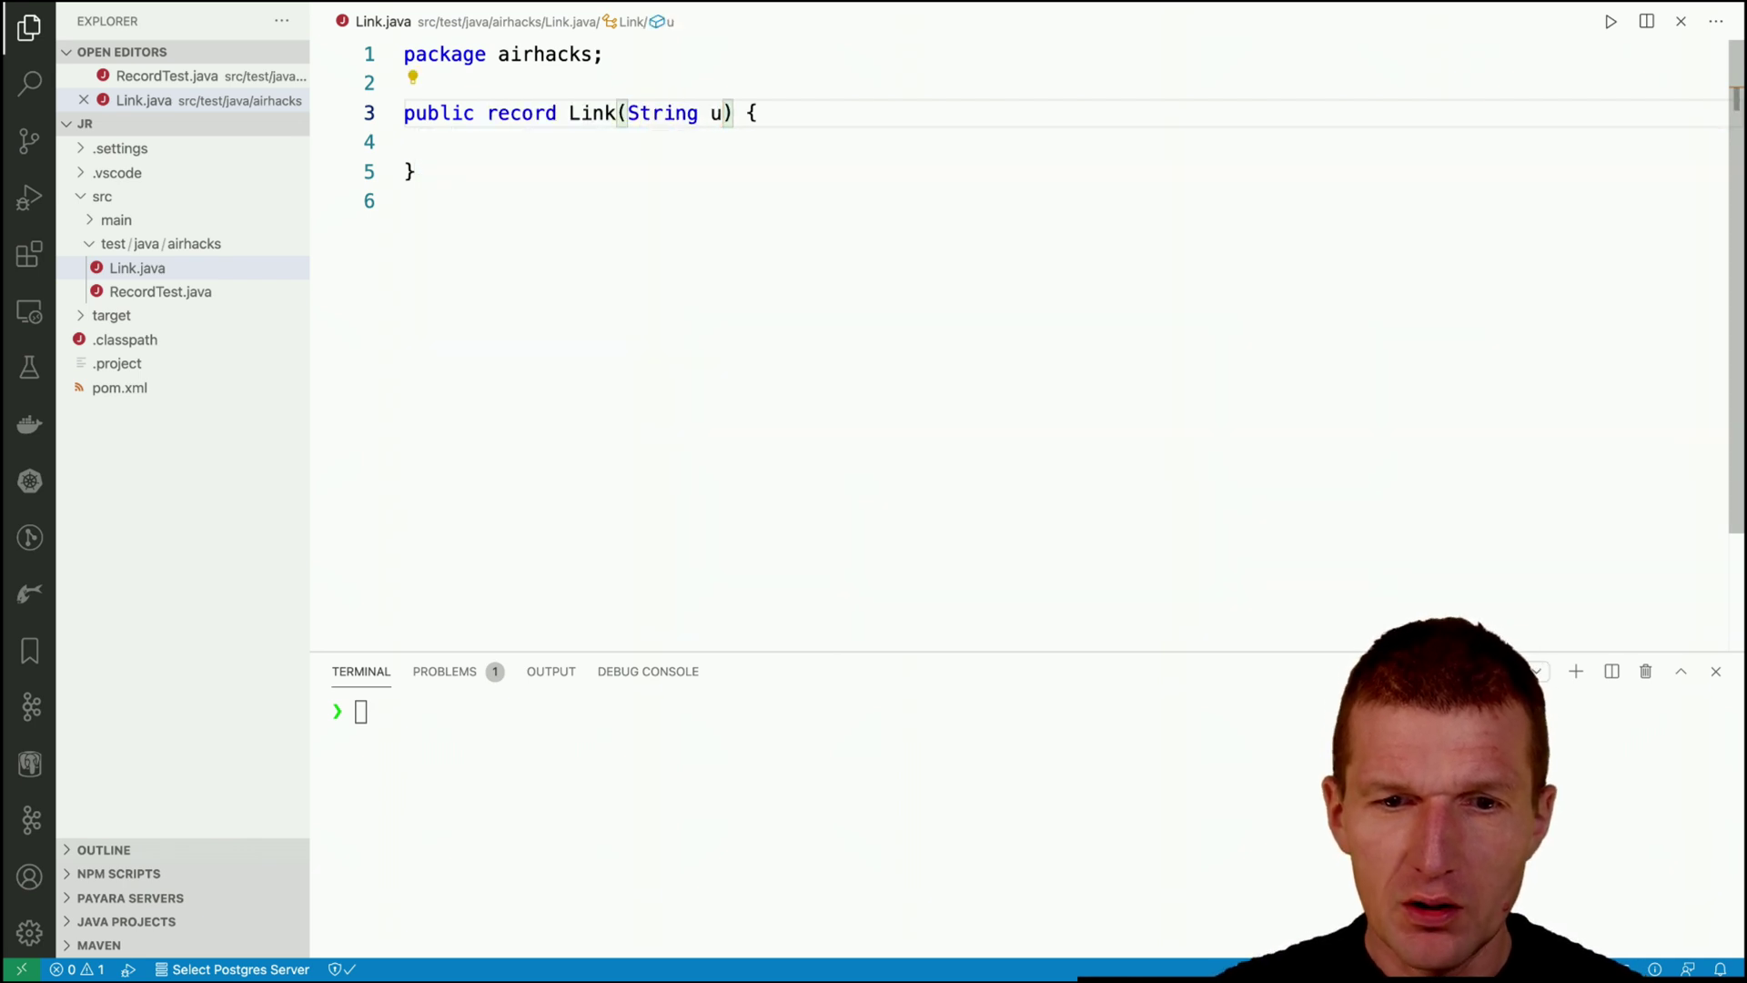
pyautogui.write('jte')
pyautogui.press('BackSpace')
pyautogui.press('BackSpace')
pyautogui.press('BackSpace')
pyautogui.write('text,')
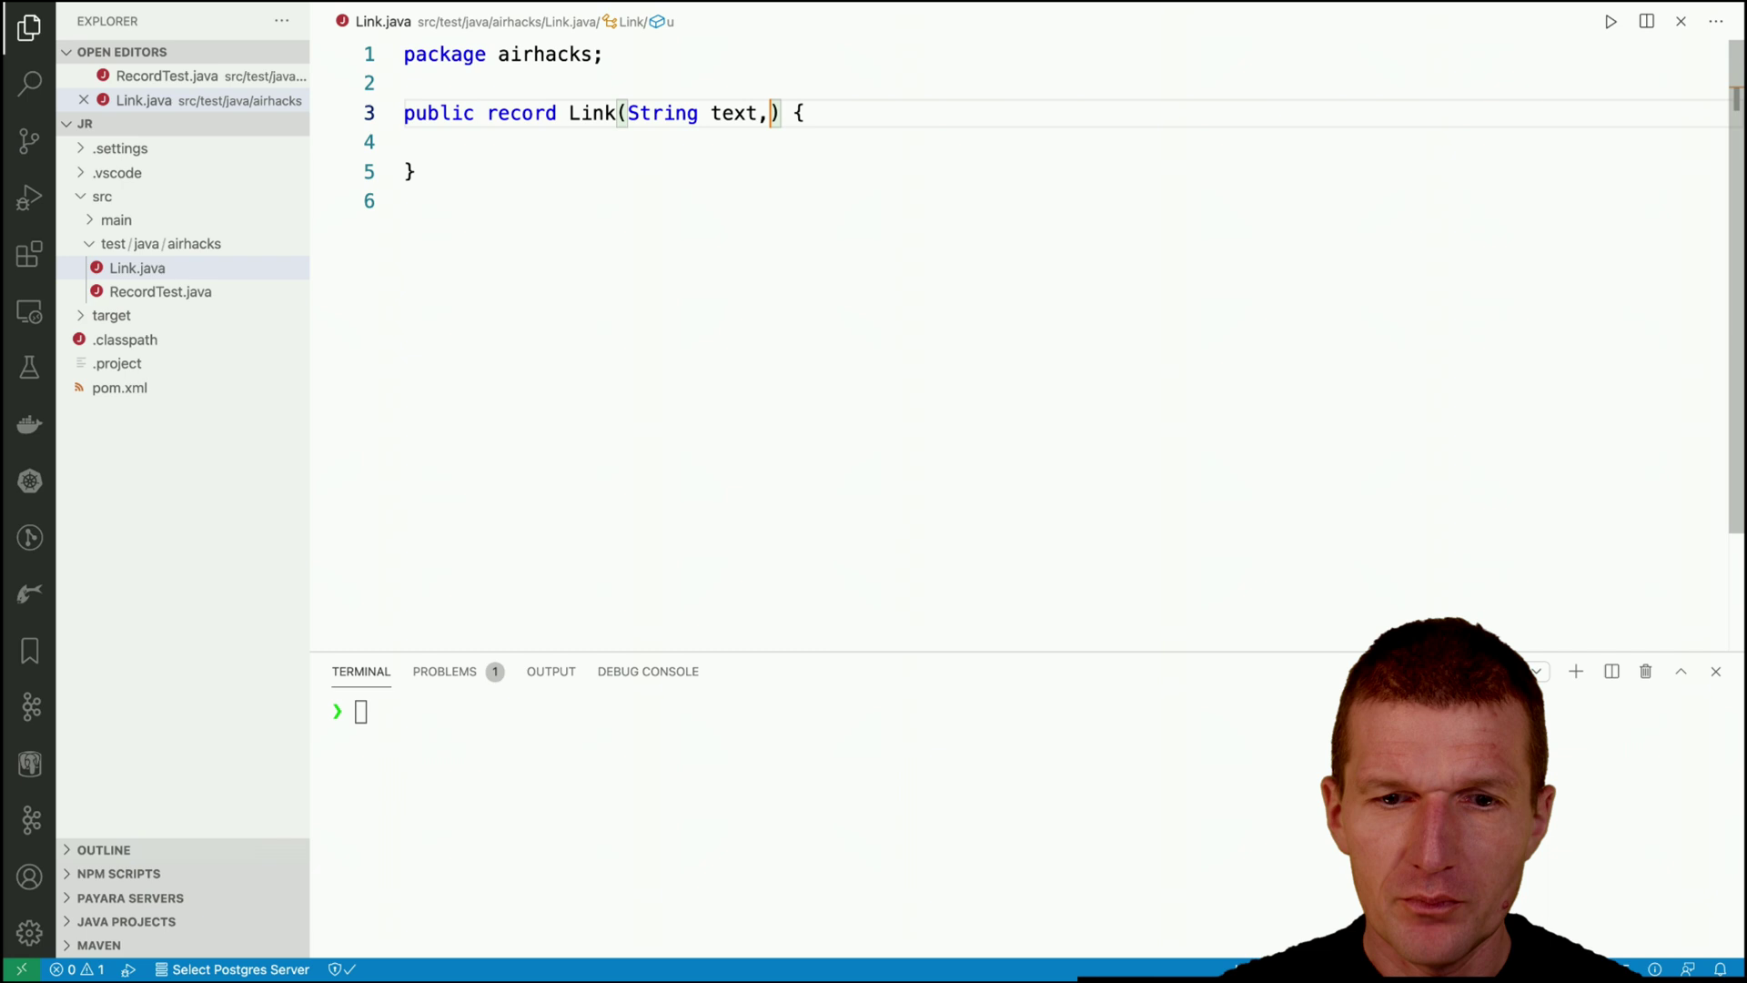
pyautogui.write('String uri')
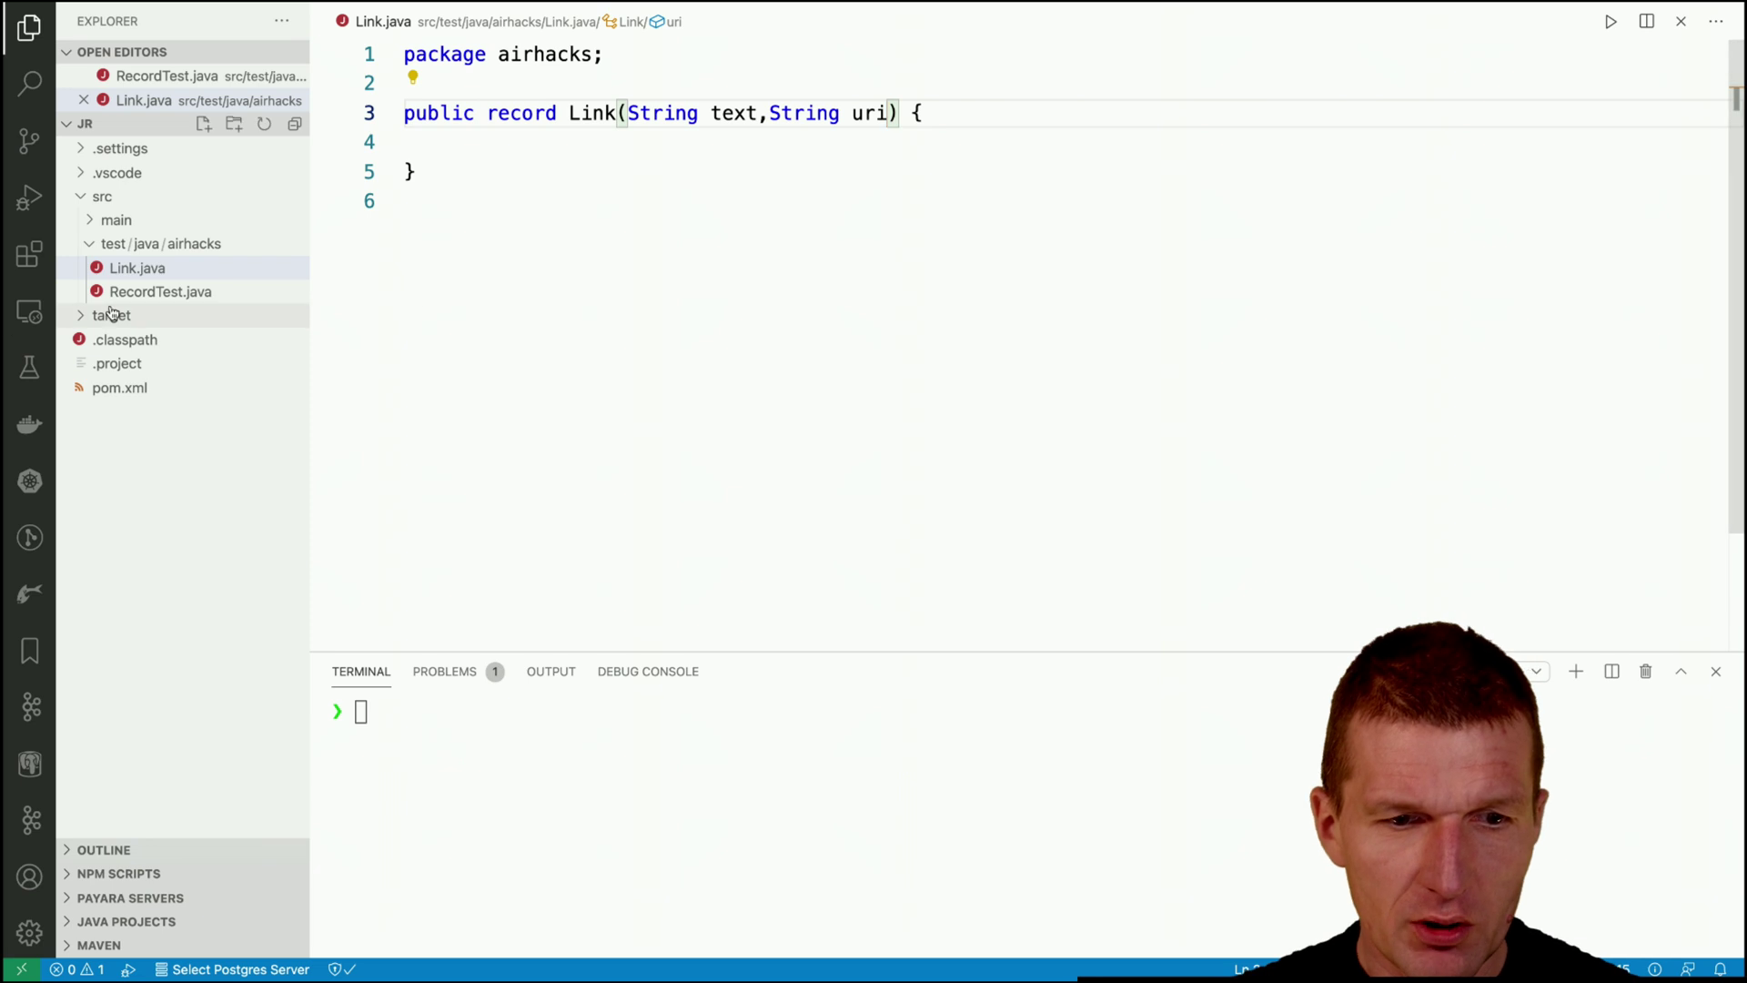
# In RecordTest's rocks test, create var link = new Link("workshops", "airhacks.live") and print it.
pyautogui.click(160, 291)
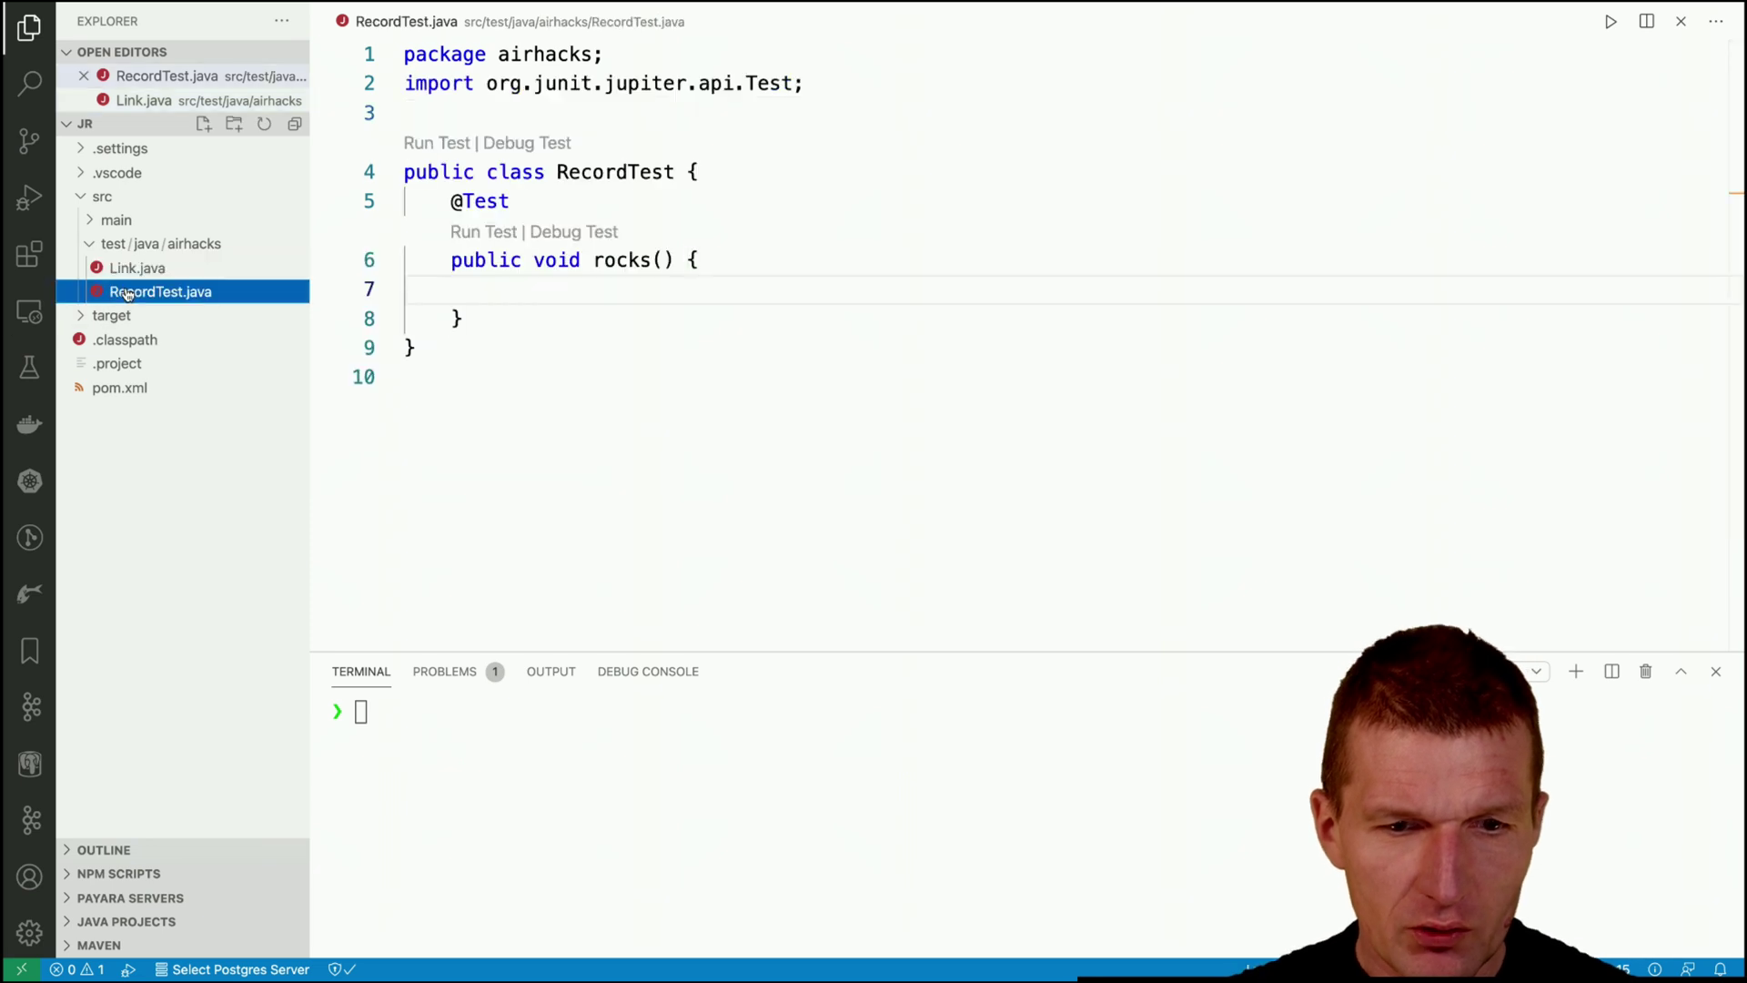
pyautogui.click(699, 263)
pyautogui.write('var li')
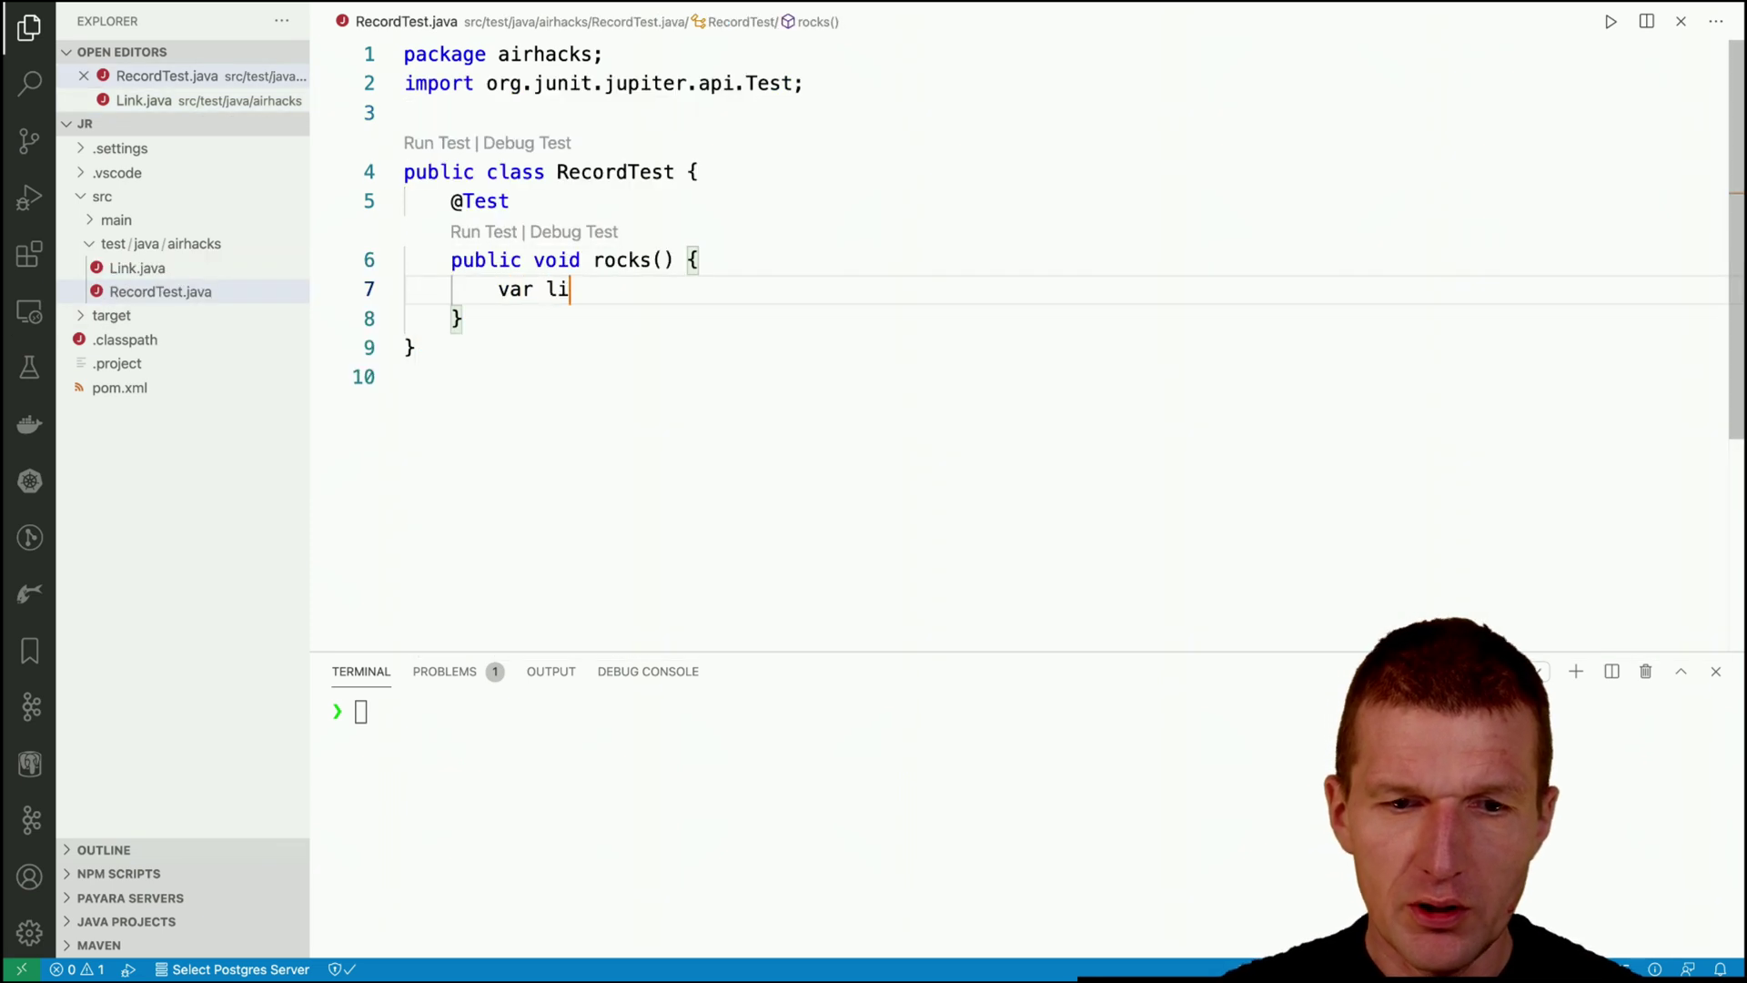
pyautogui.write('nk = new Li')
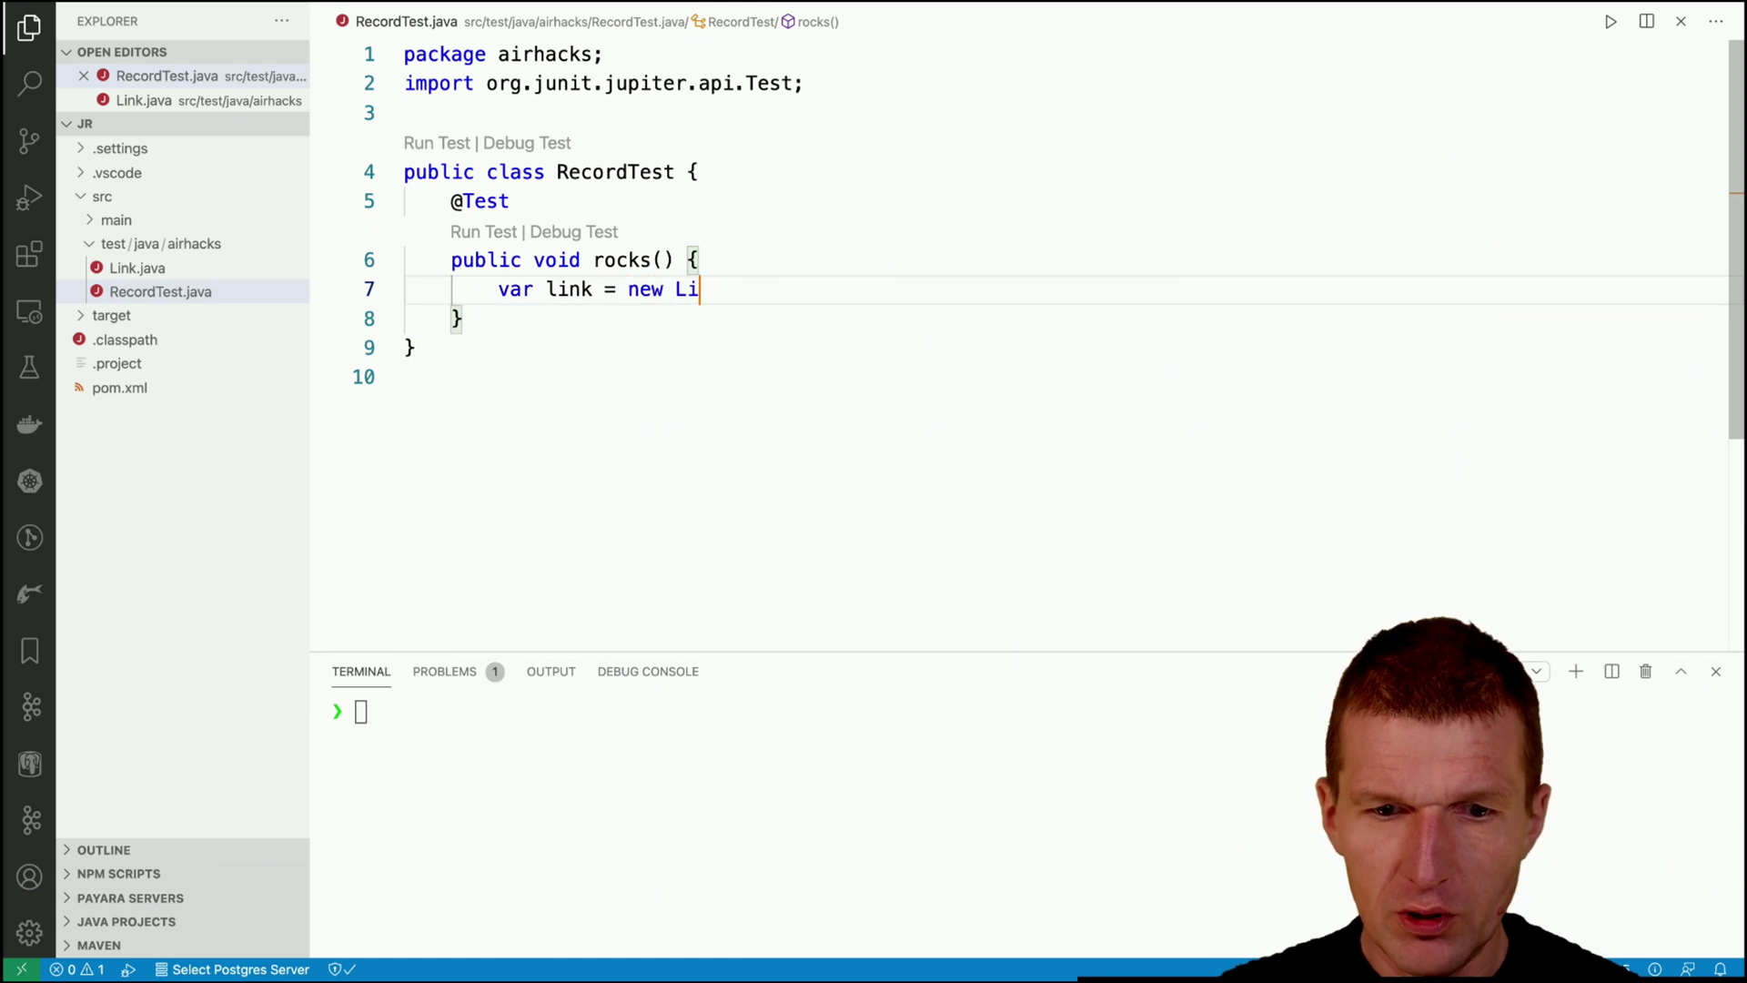
pyautogui.write('nk(')
pyautogui.press('Escape')
pyautogui.write(';')
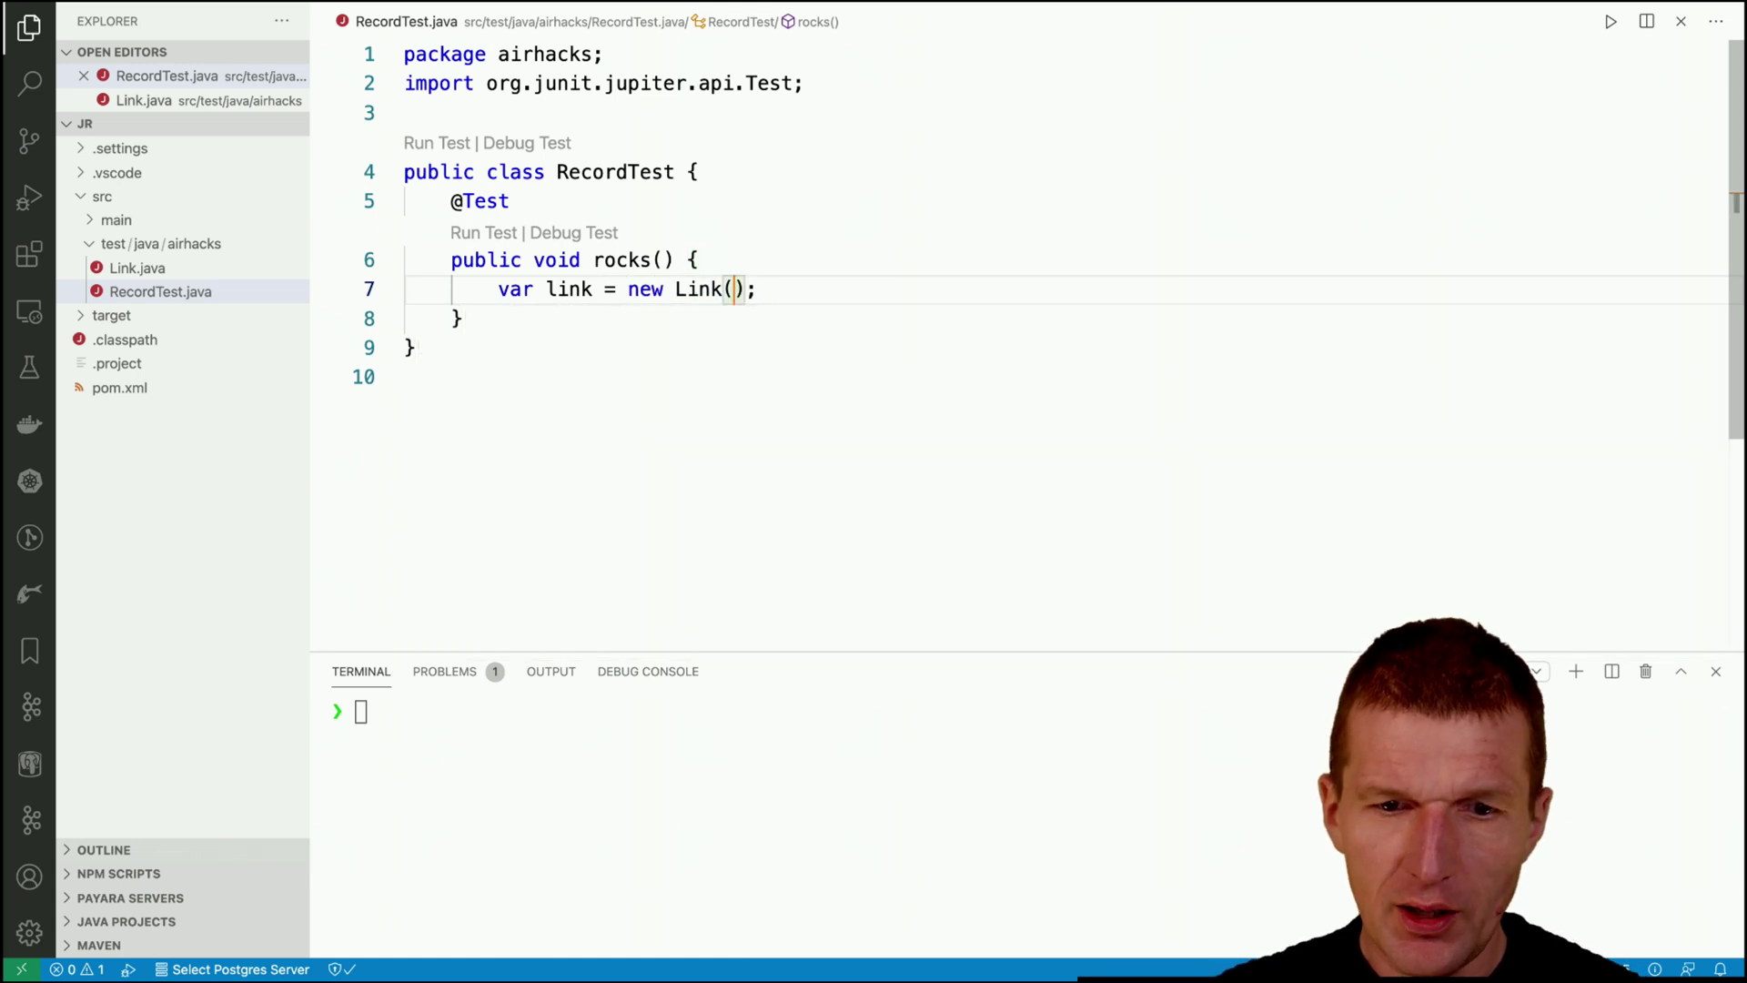
pyautogui.write('"workshops')
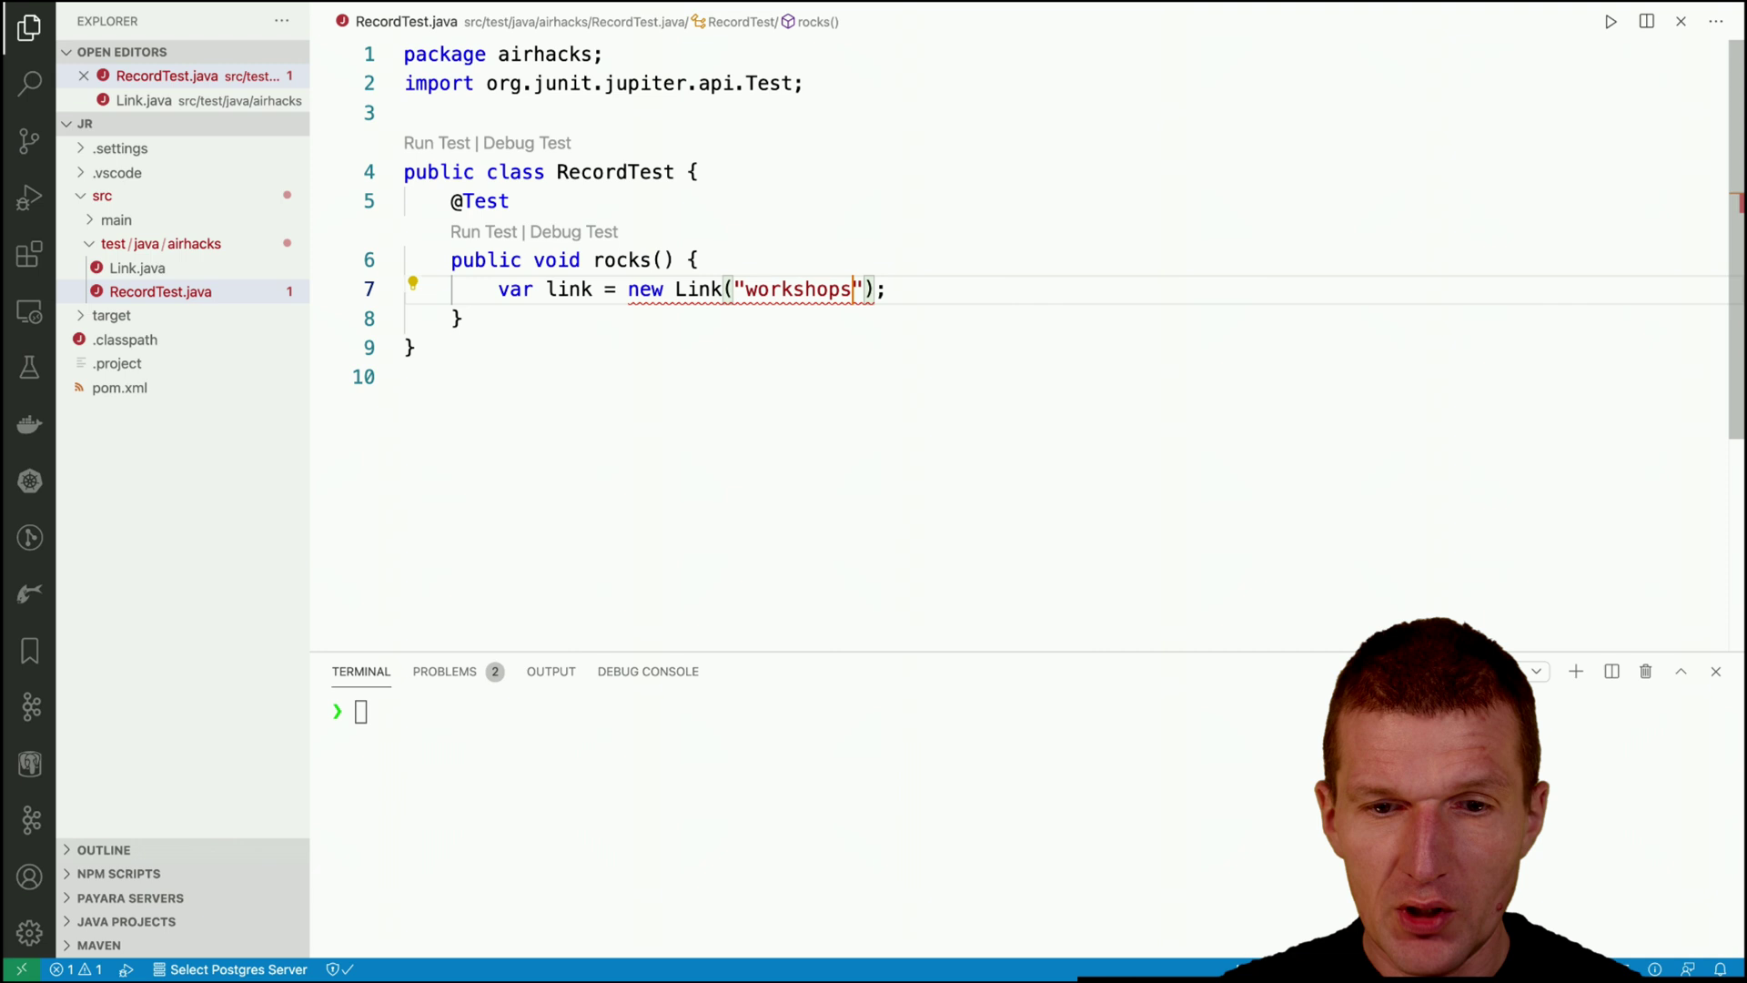
pyautogui.write('","airha')
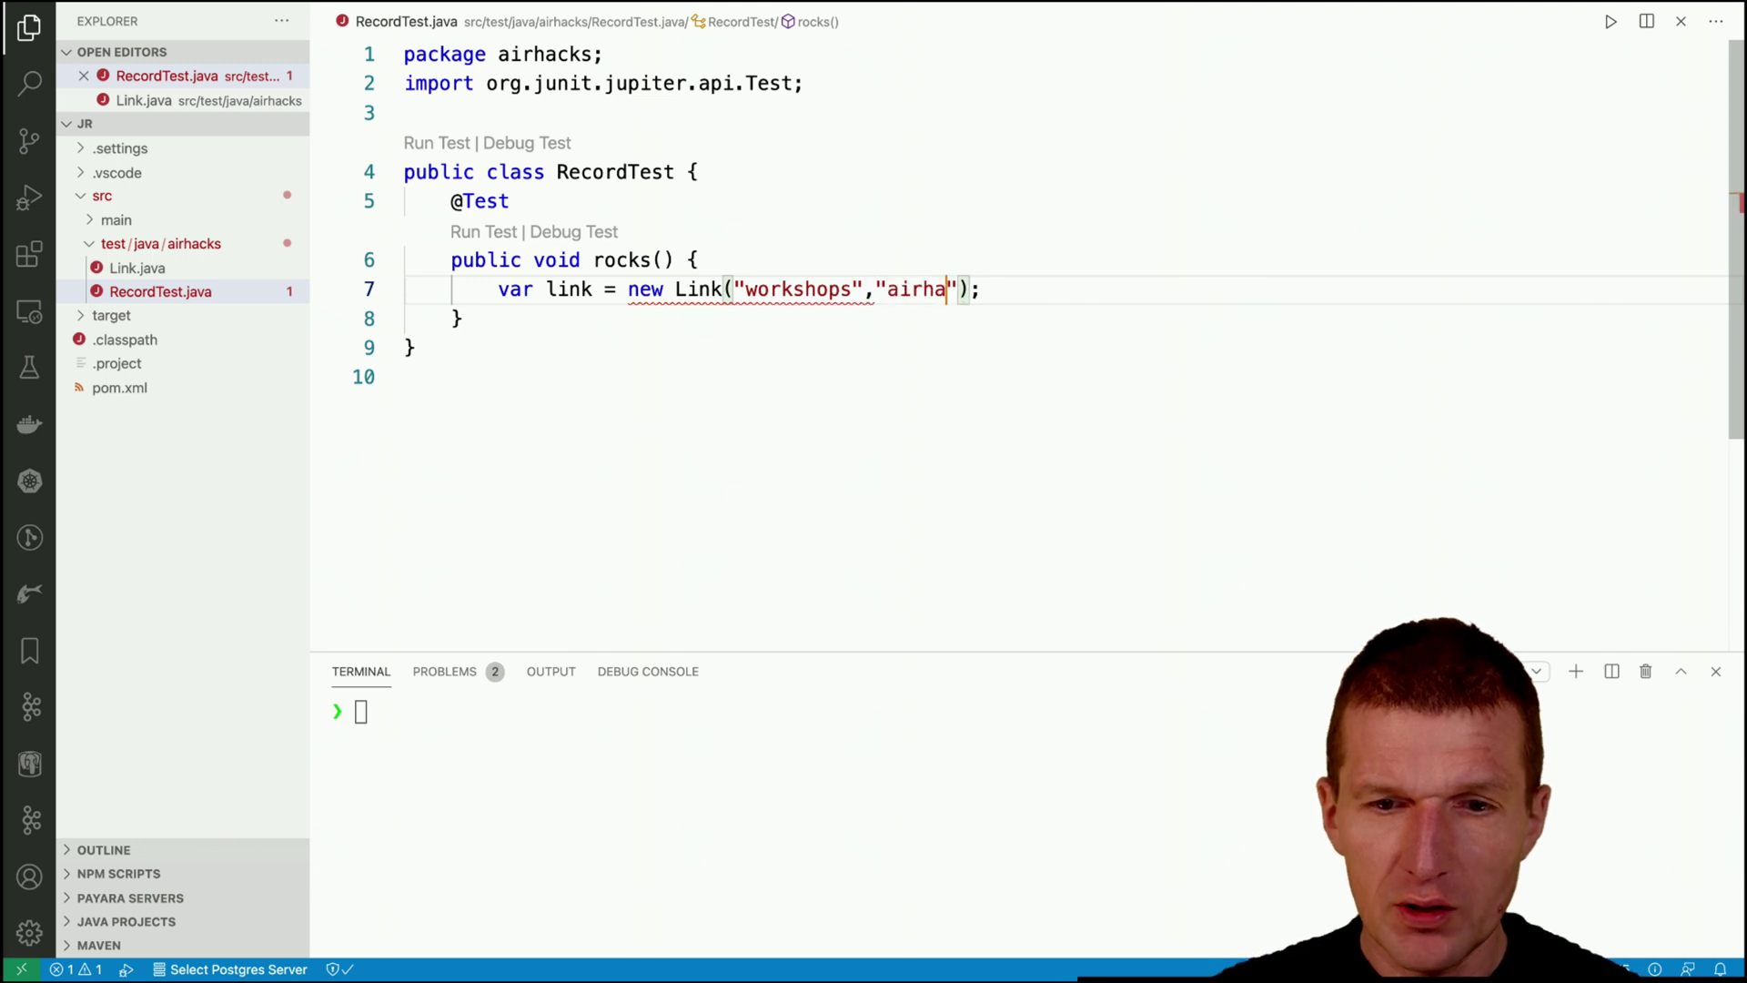
pyautogui.write('cks.live"')
pyautogui.hotkey('ctrl', 'Return')
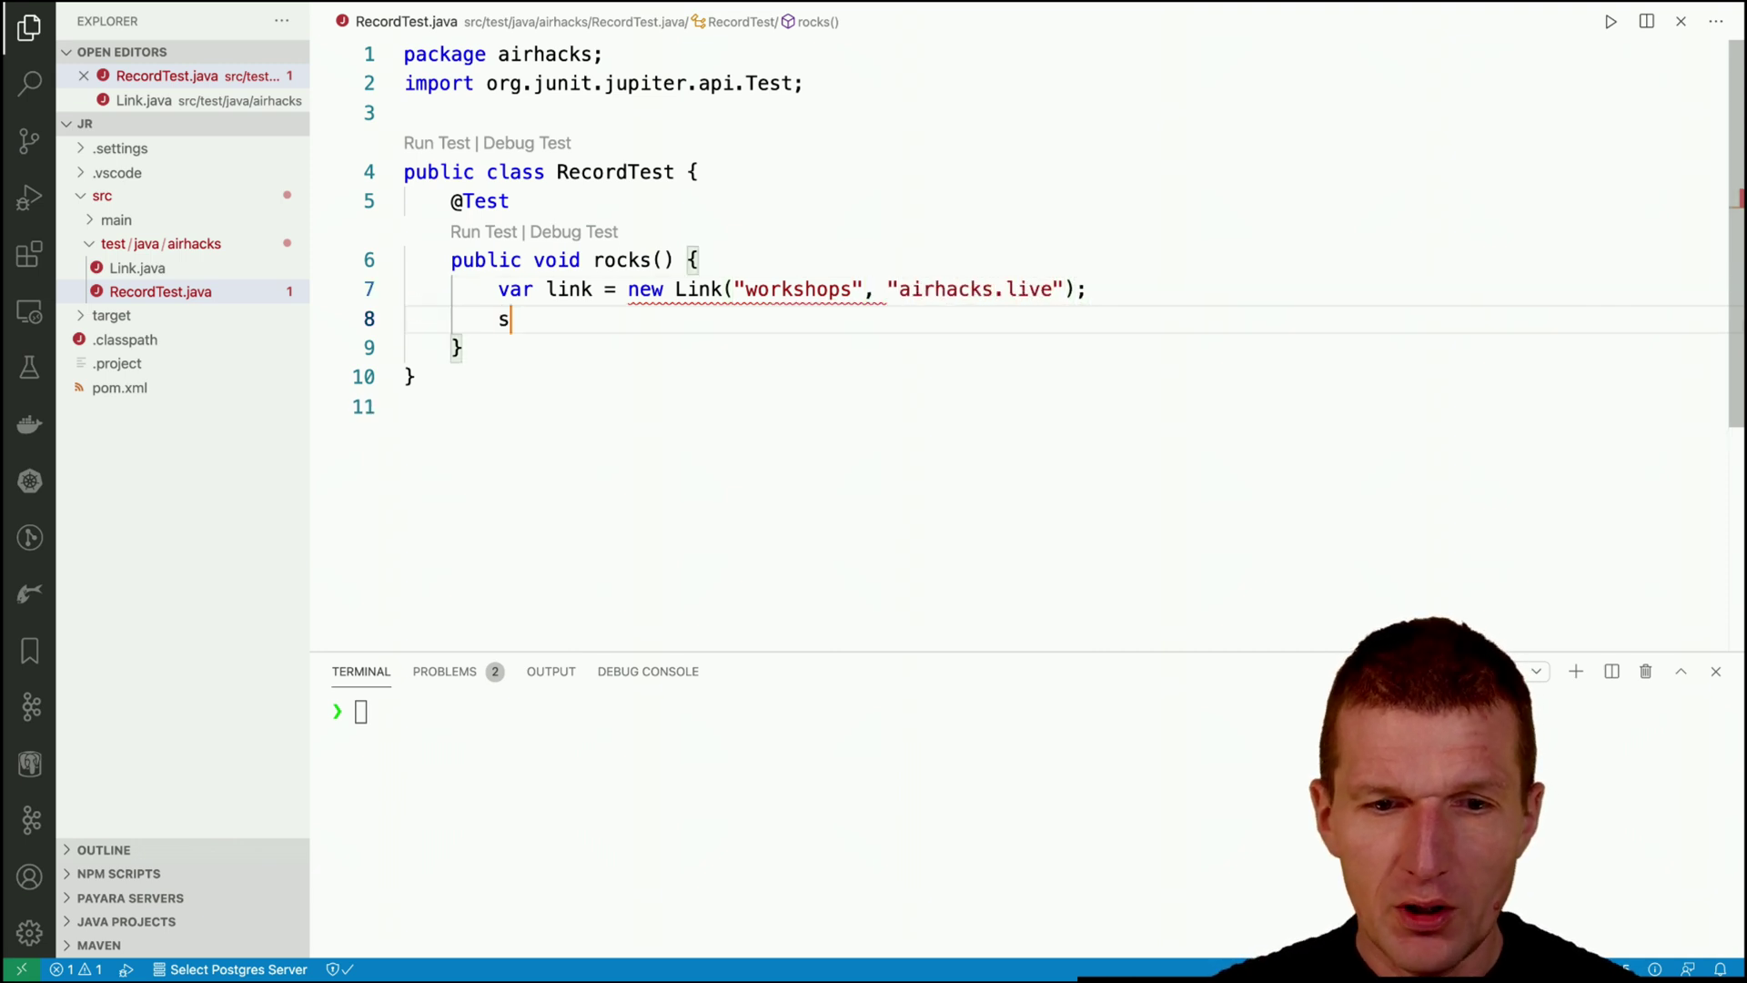
pyautogui.write('sysout')
pyautogui.press('Return')
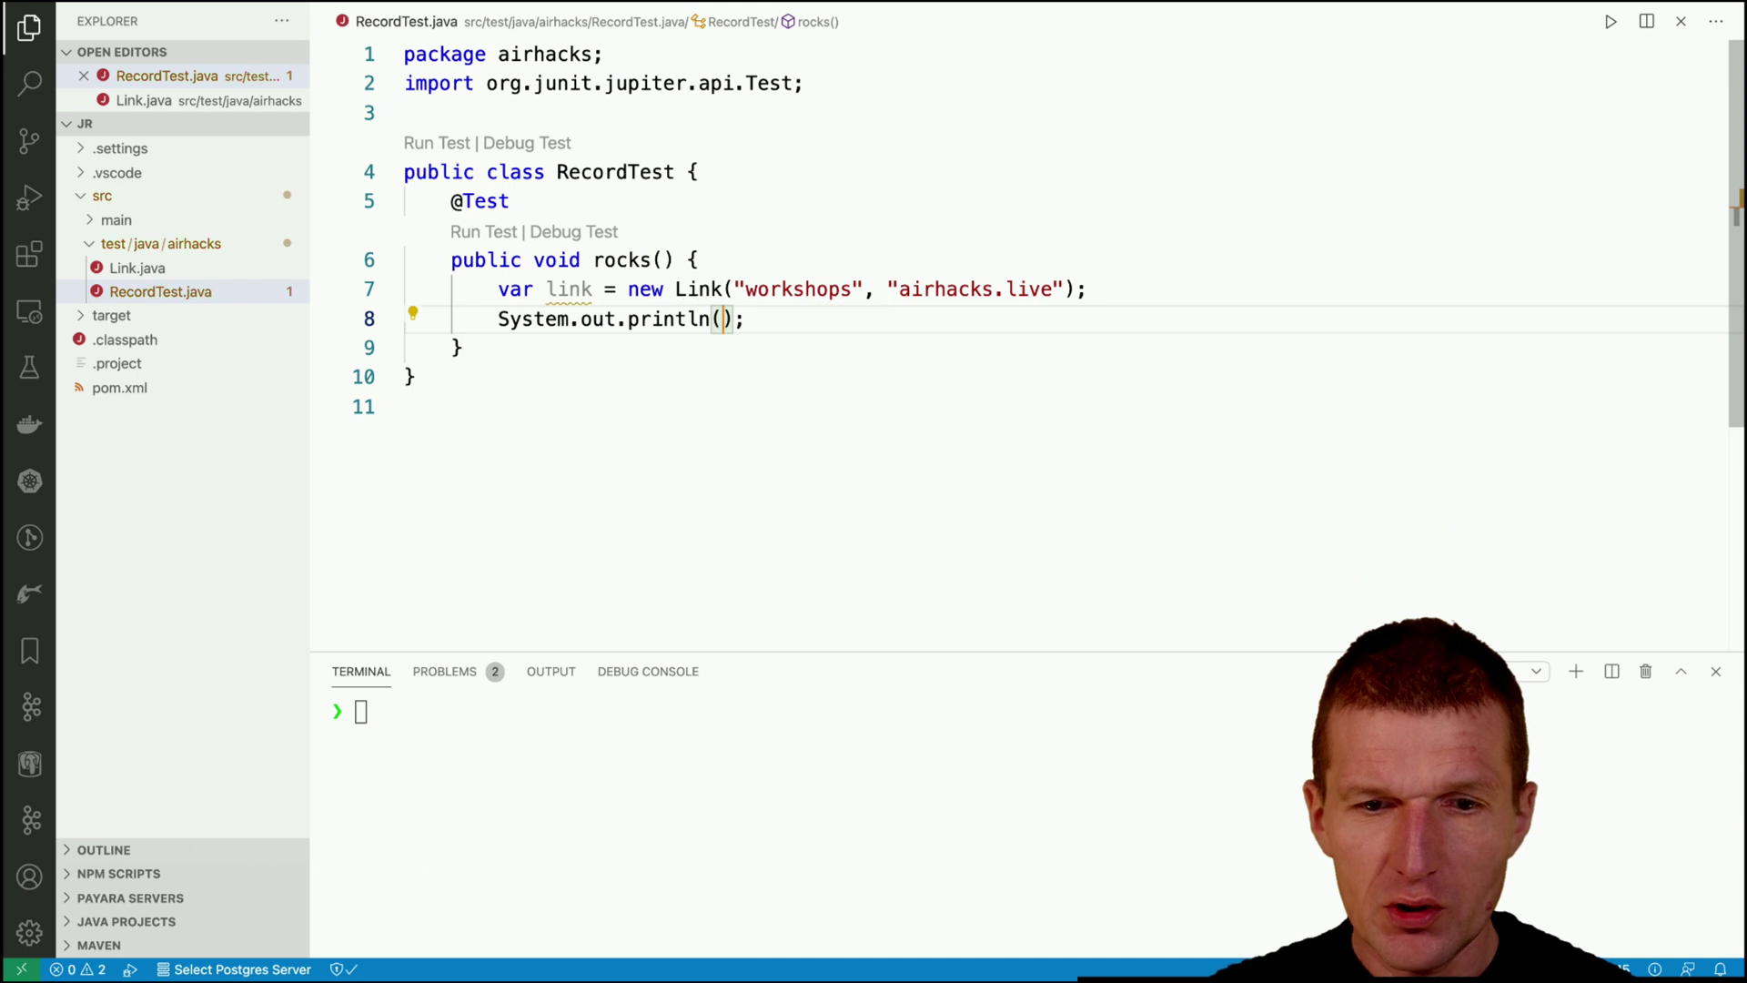
pyautogui.write('link')
pyautogui.press('Escape')
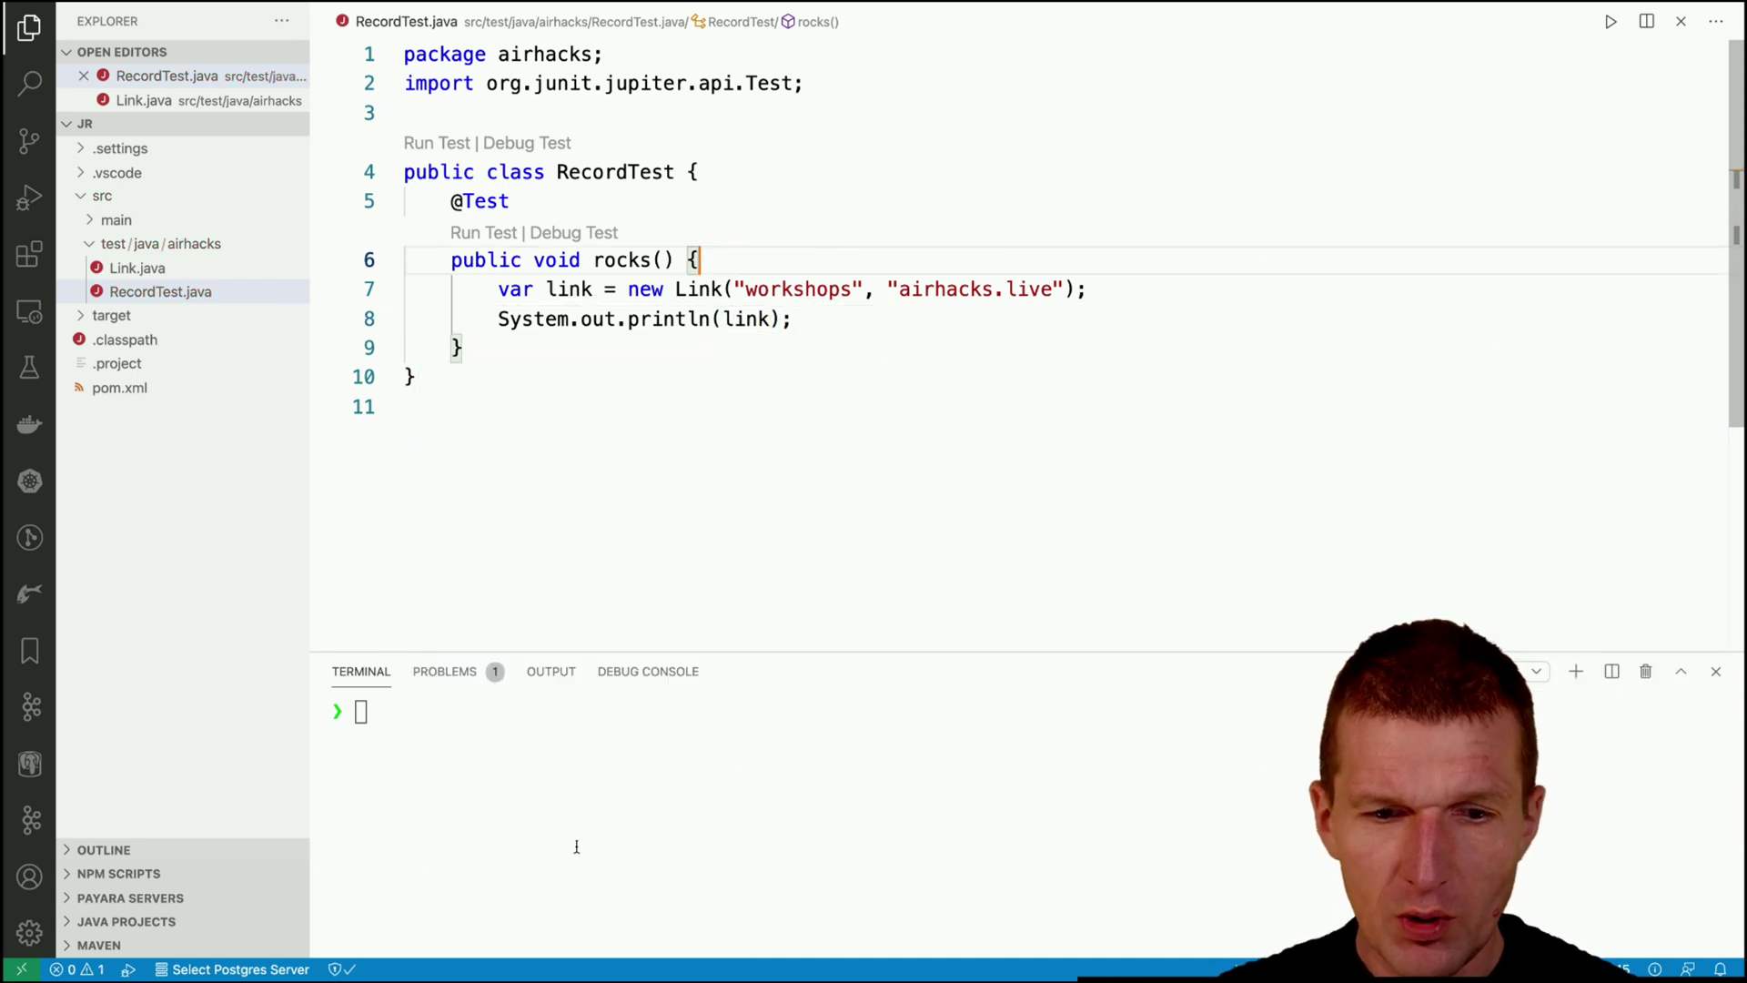
# Run mvn clean install in the terminal, producing Link[text=workshops, uri=airhacks.live].
pyautogui.click(593, 815)
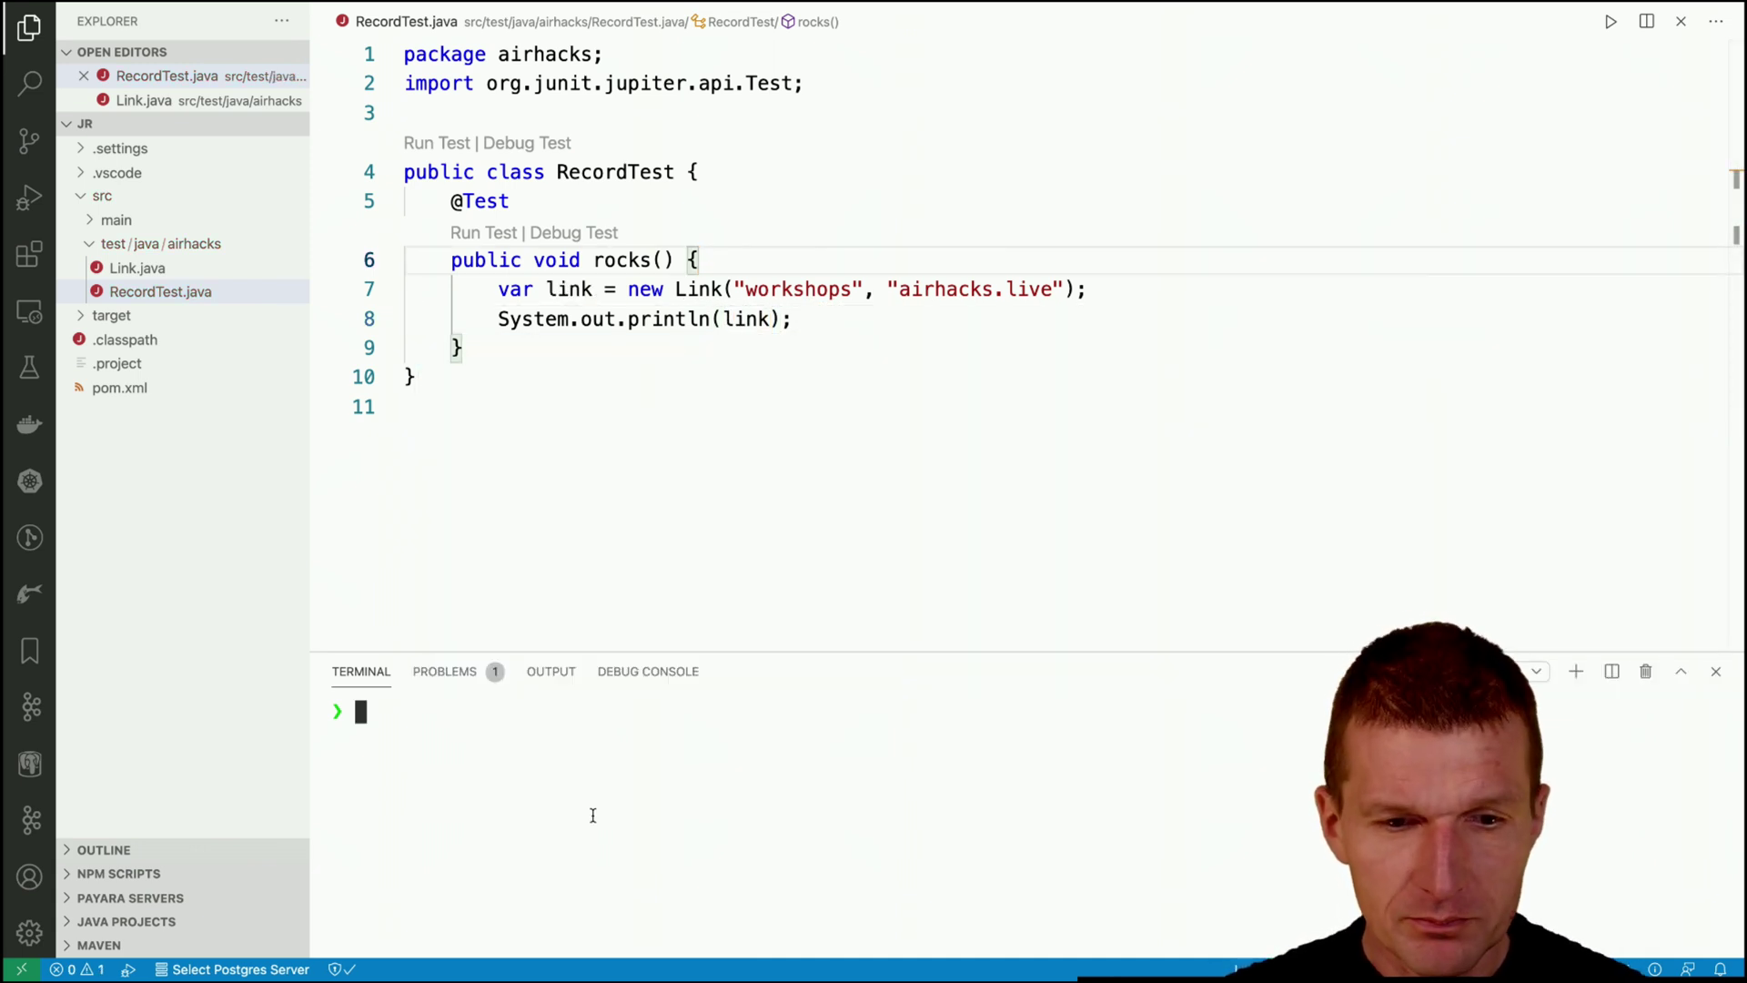
pyautogui.write('mvn cle')
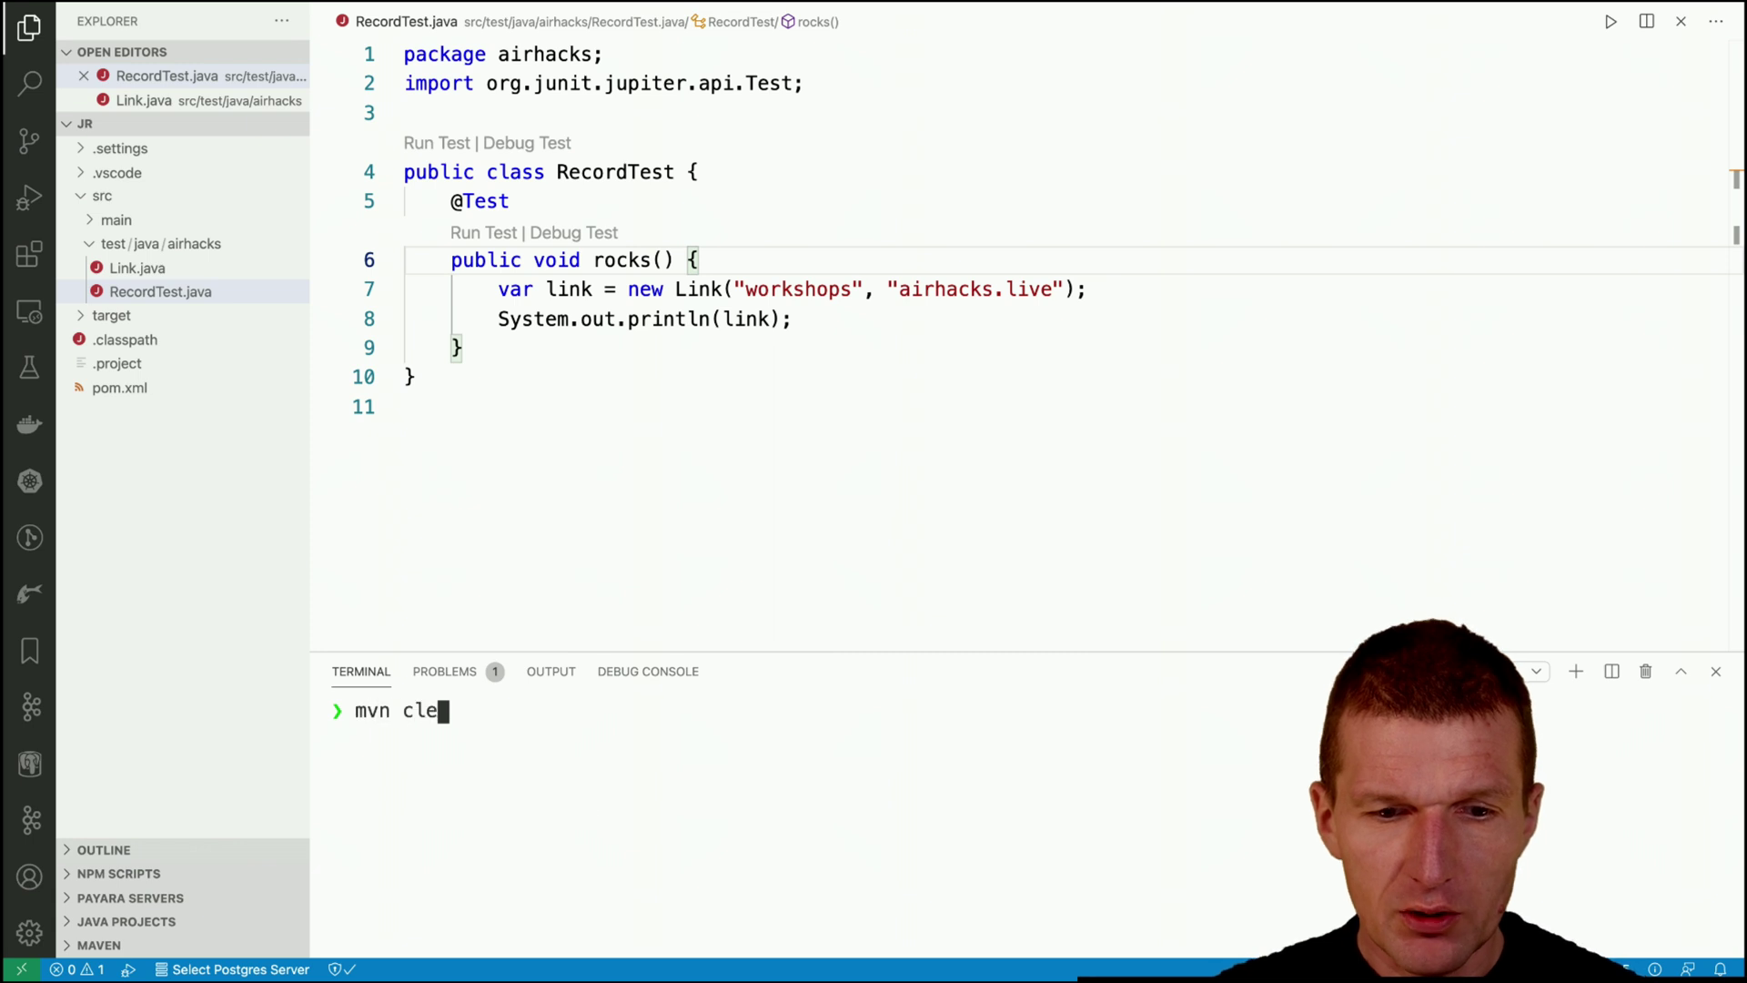
pyautogui.write('an ins')
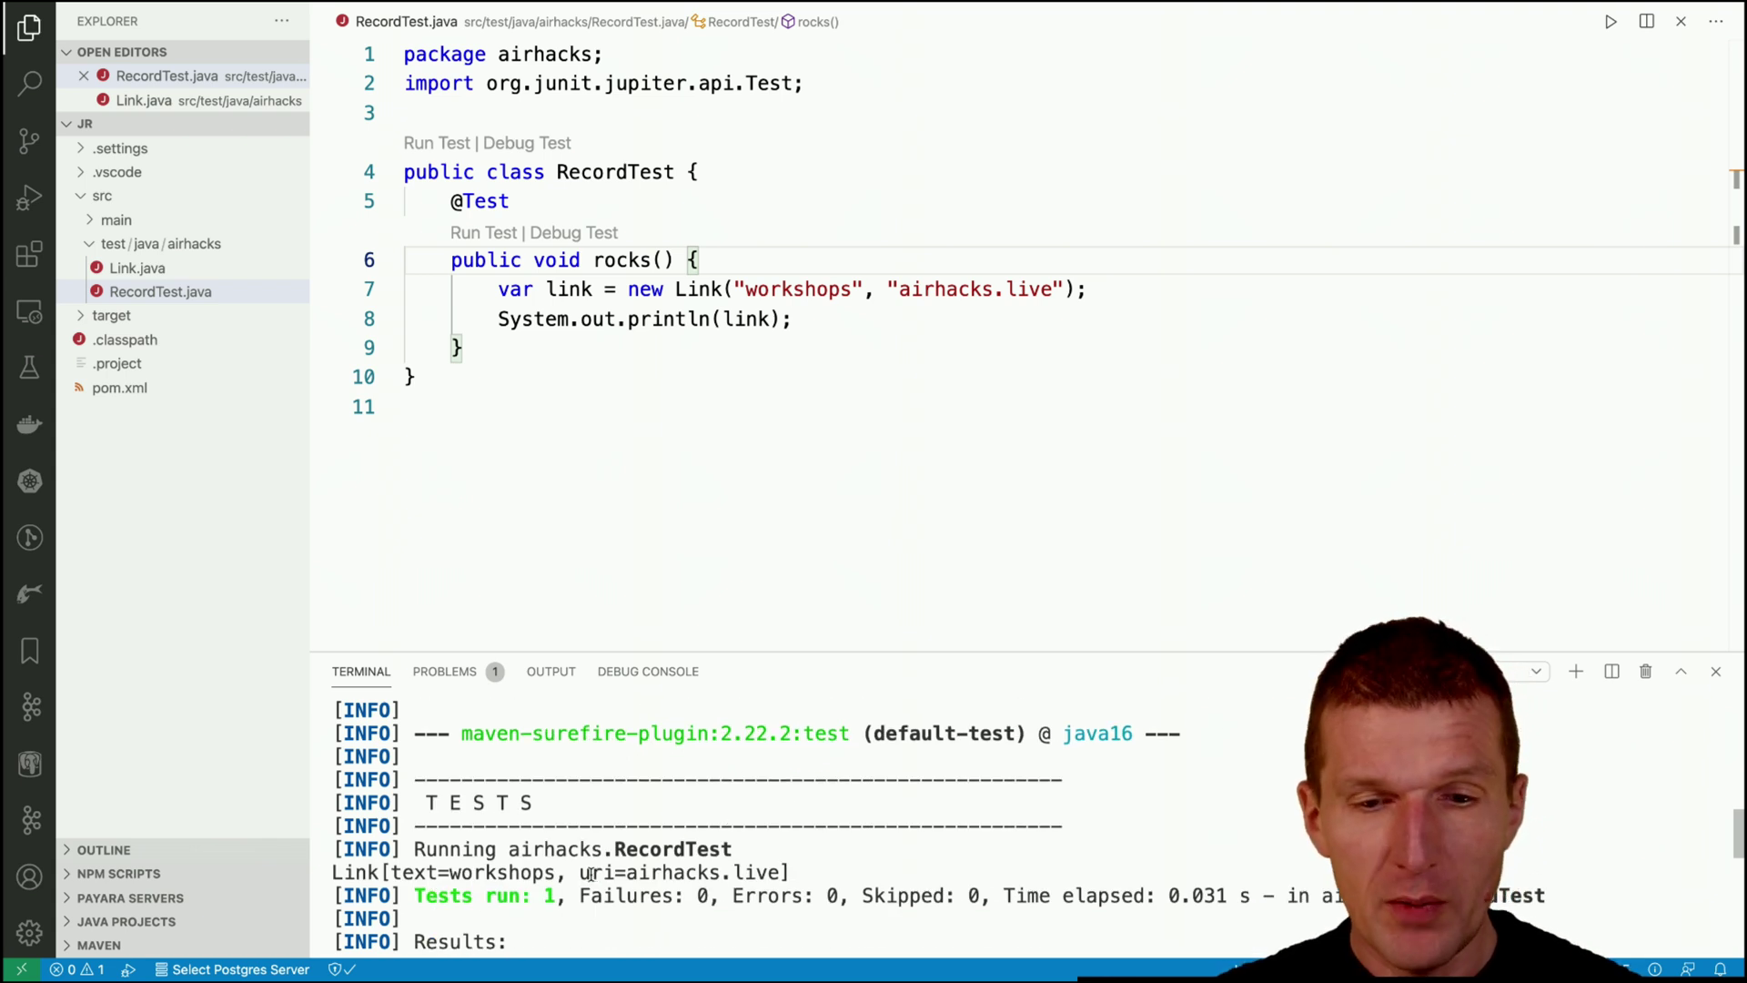
pyautogui.click(686, 447)
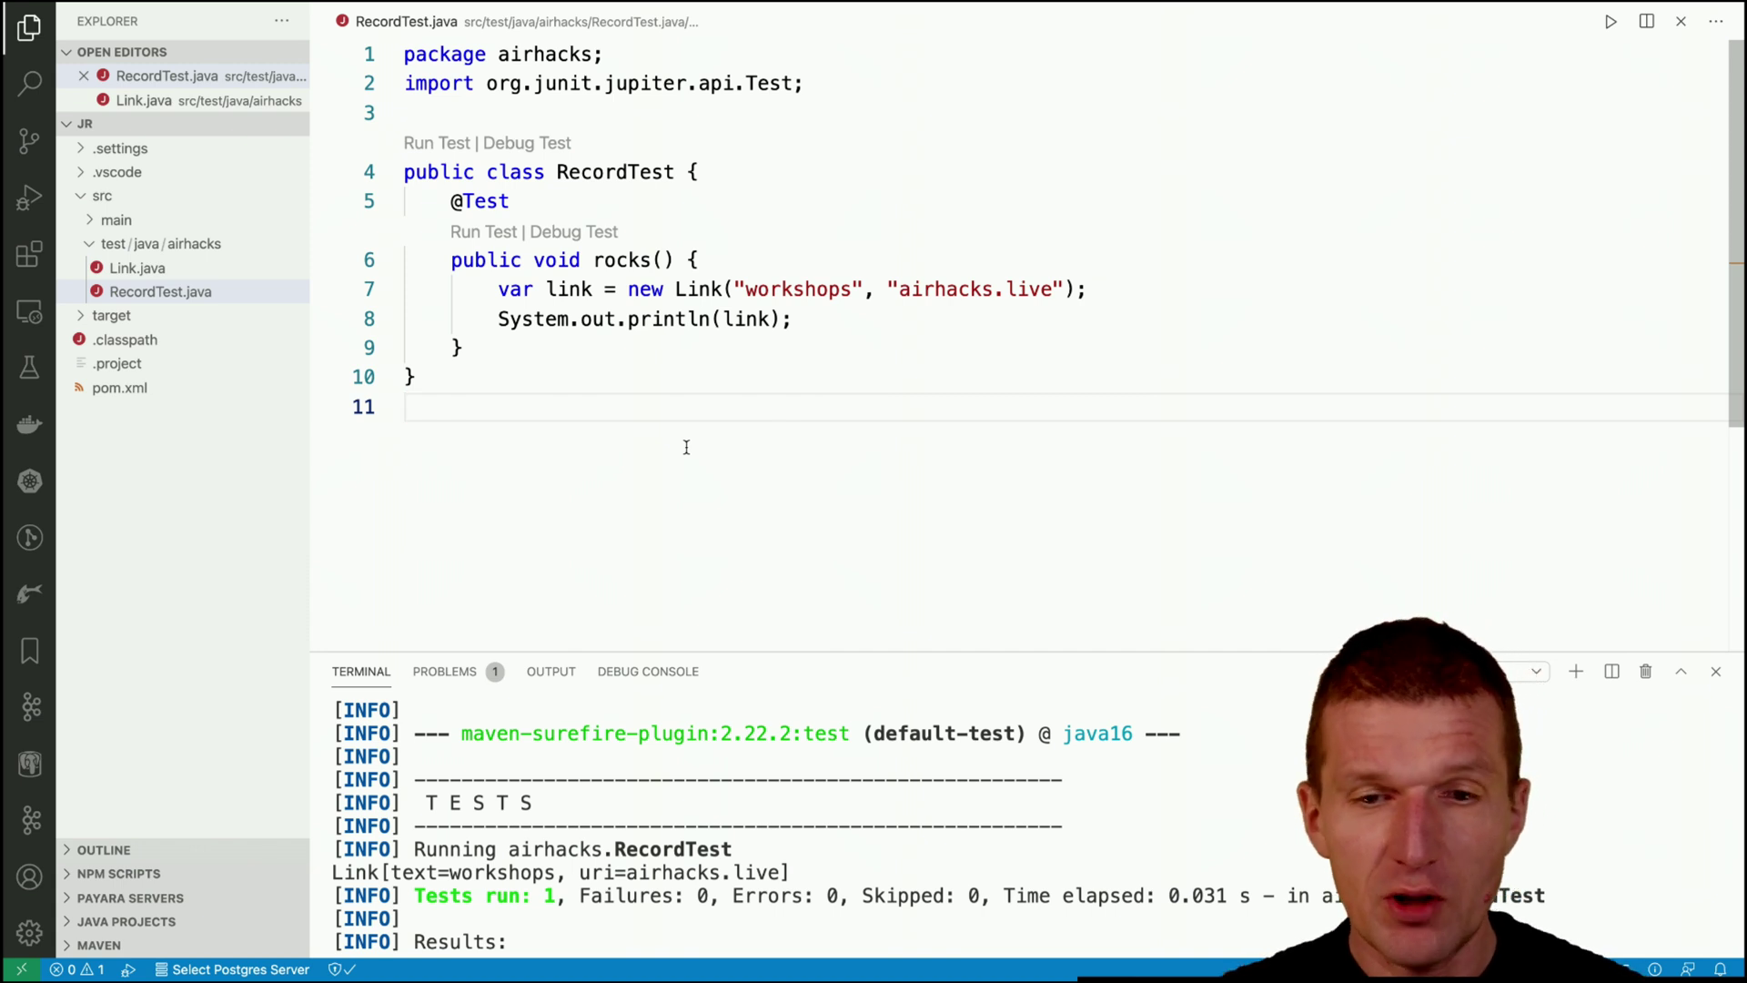
# Add a println of link.text() + " - " + link.uri() and save RecordTest.java.
pyautogui.click(809, 318)
pyautogui.press('Return')
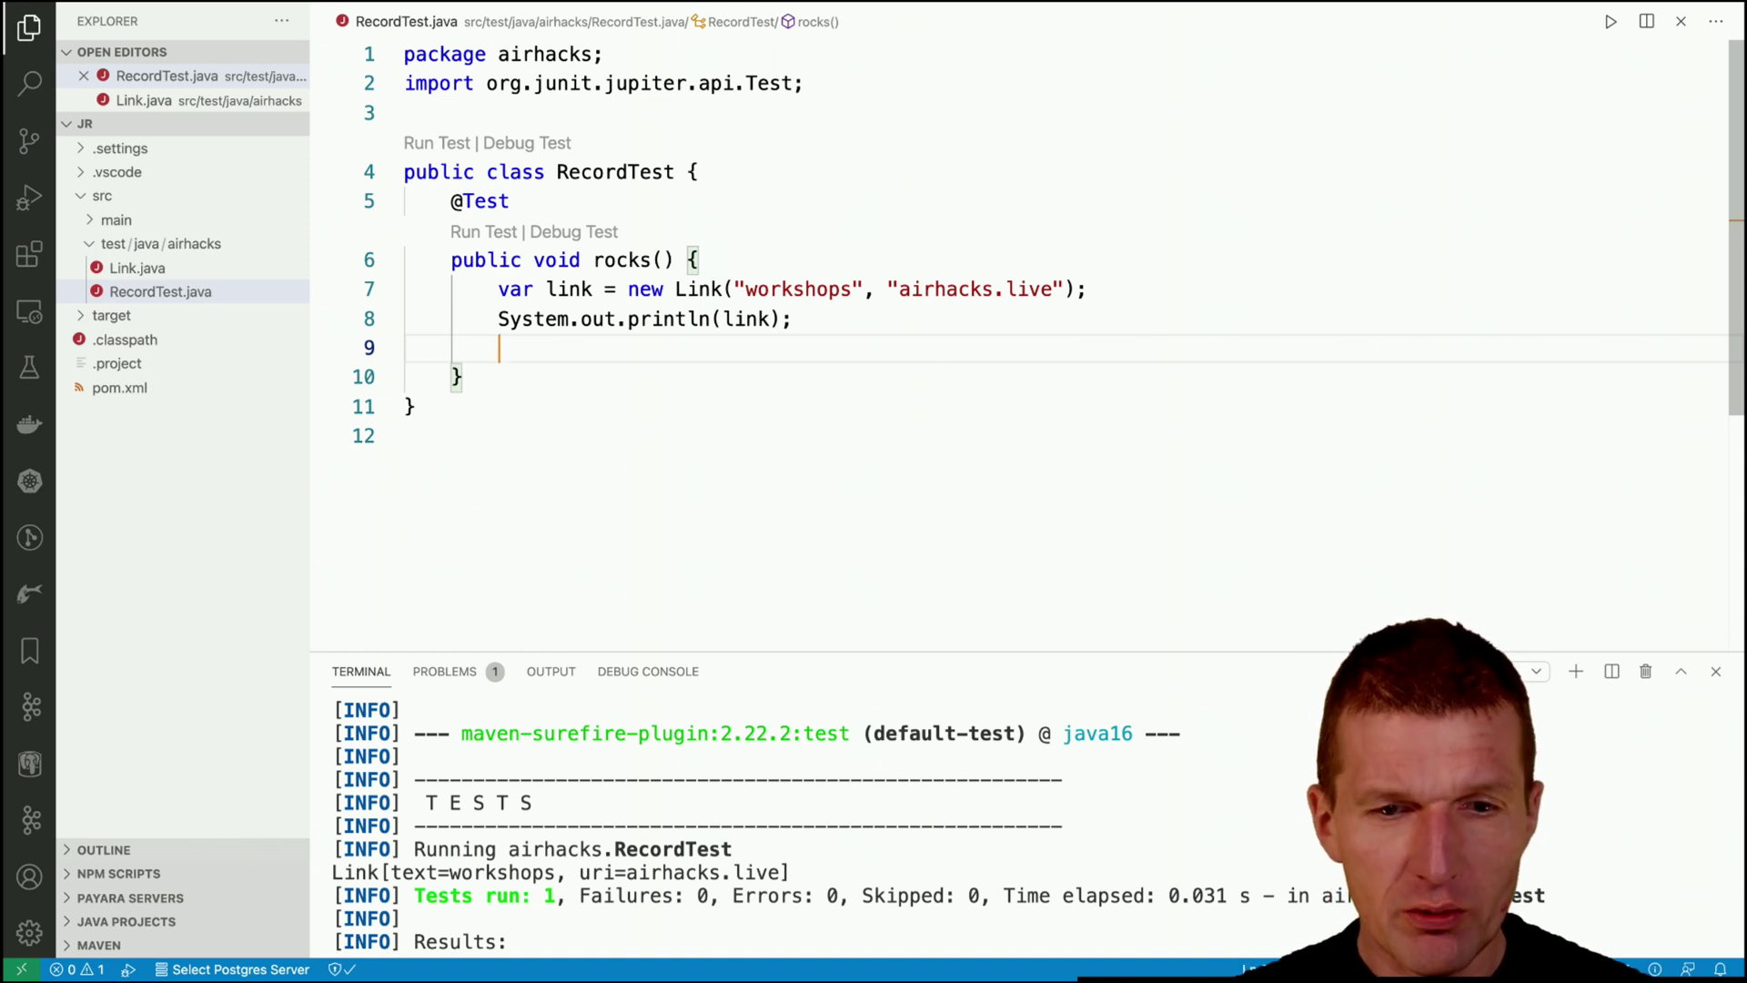
pyautogui.write('sys')
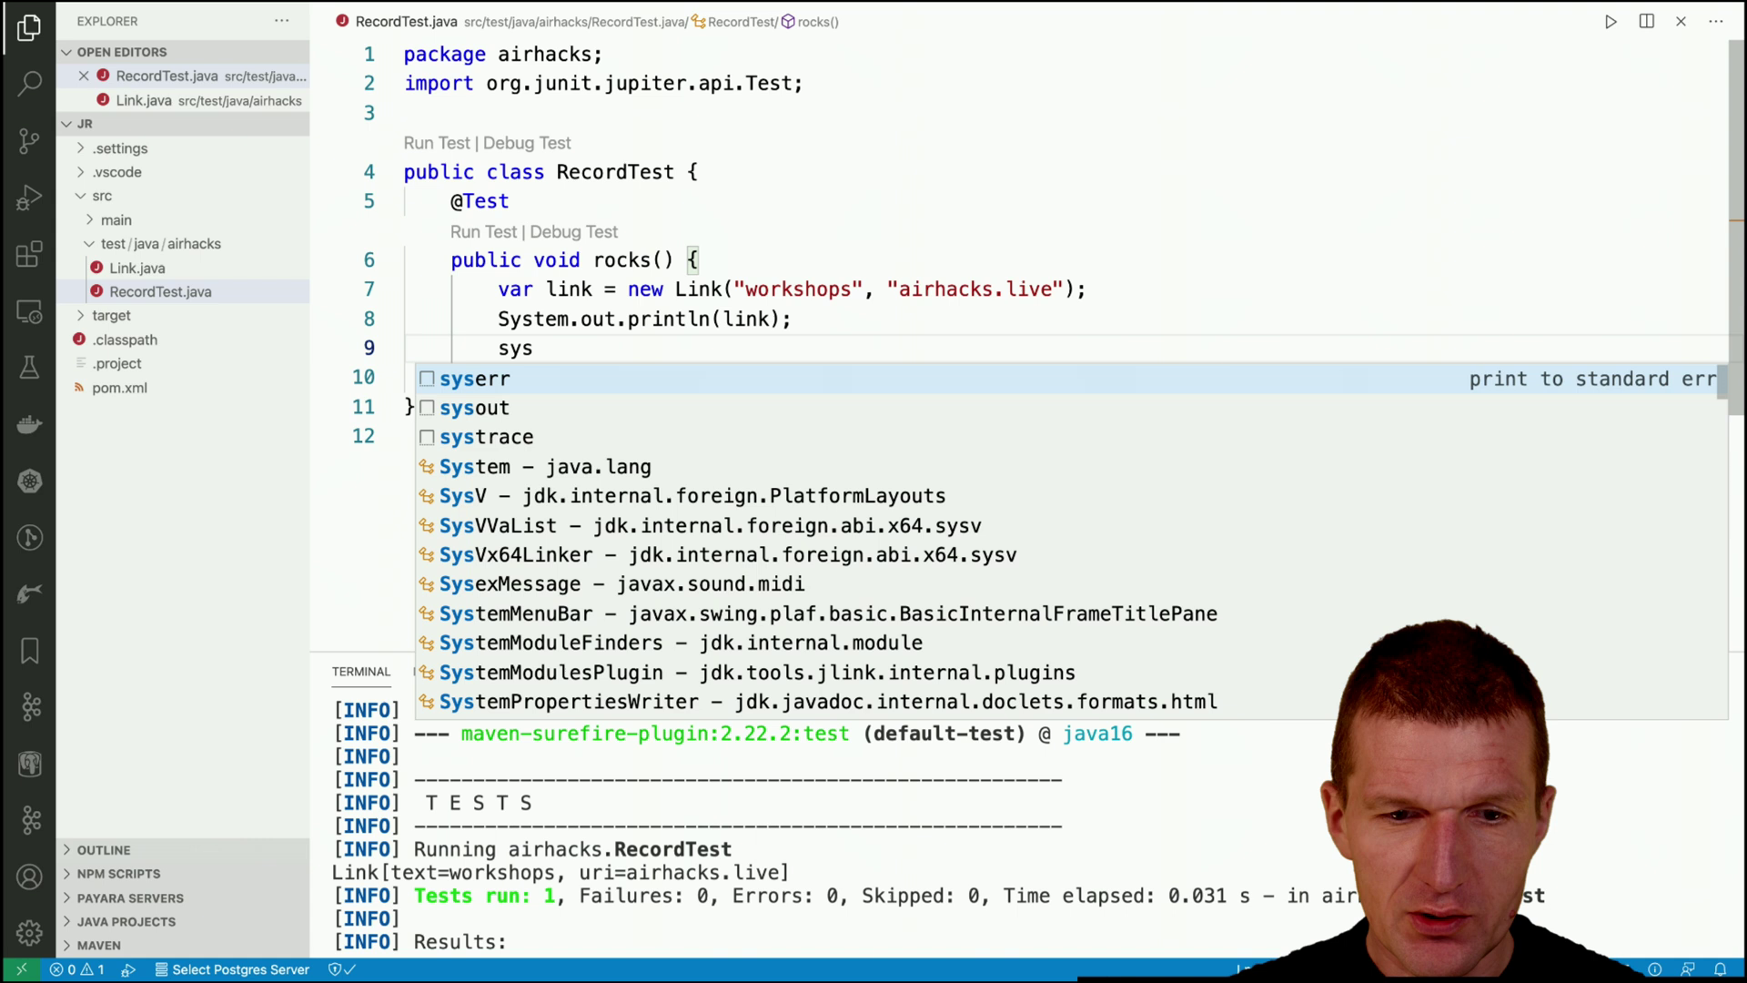
pyautogui.press('Down')
pyautogui.press('Return')
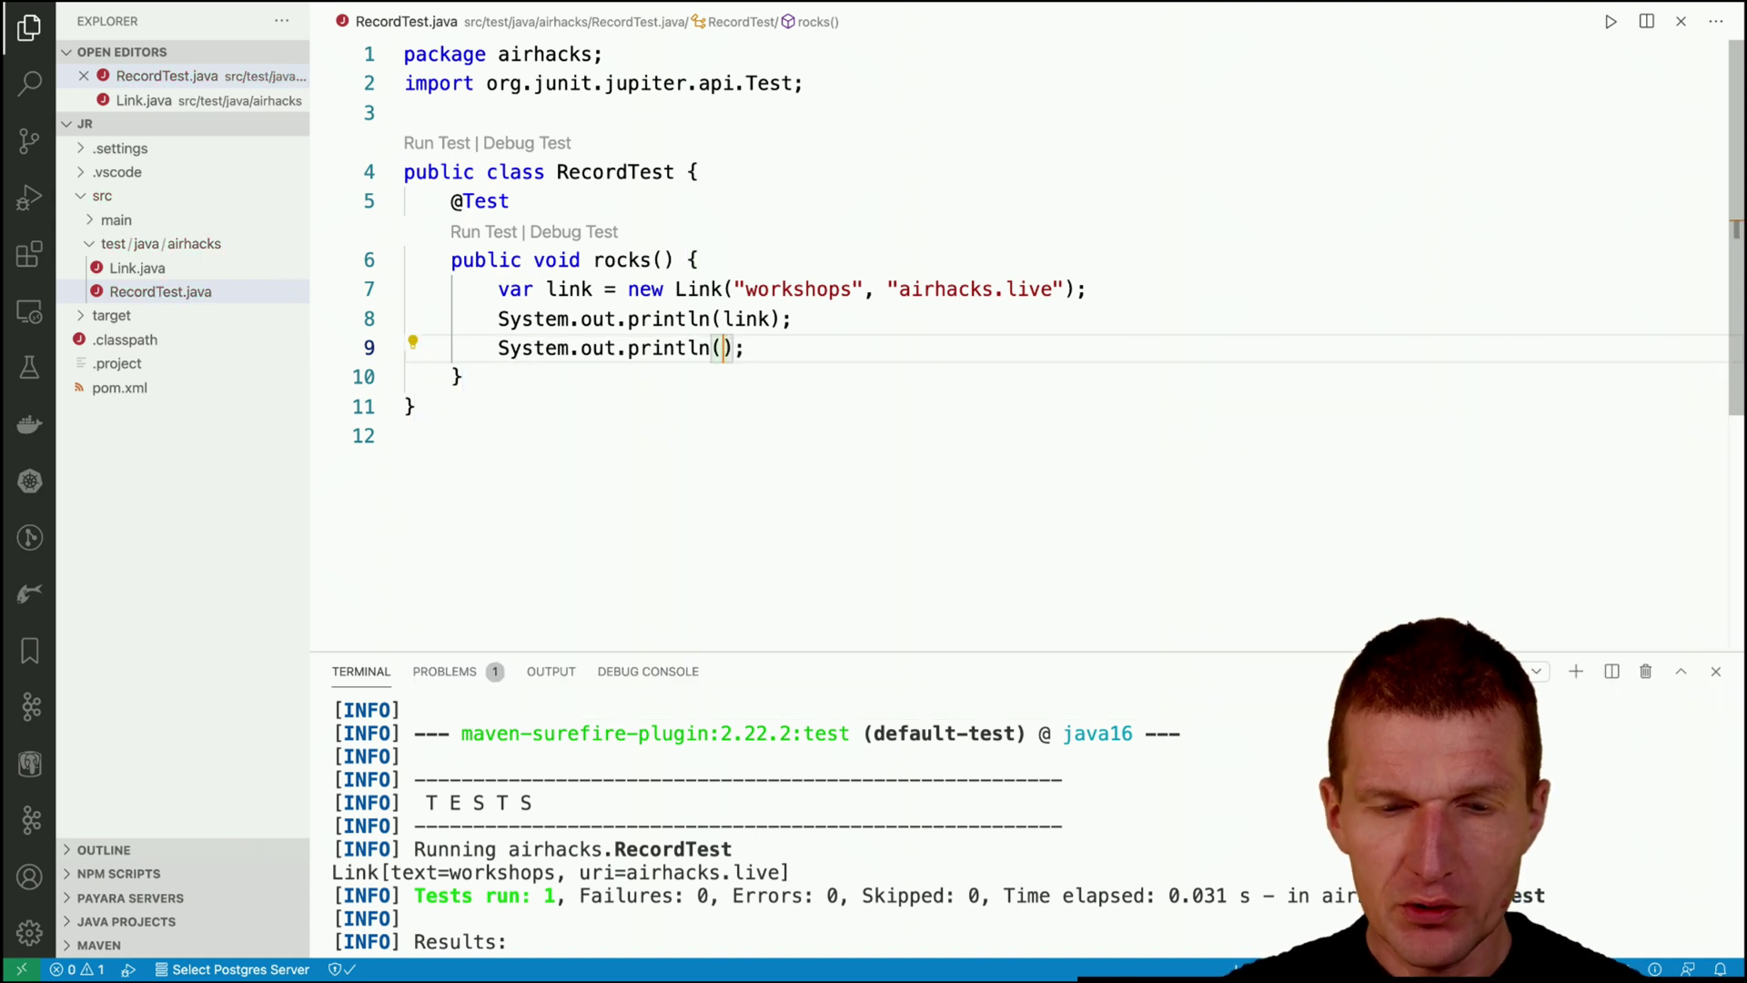
pyautogui.write('link.t')
pyautogui.press('Return')
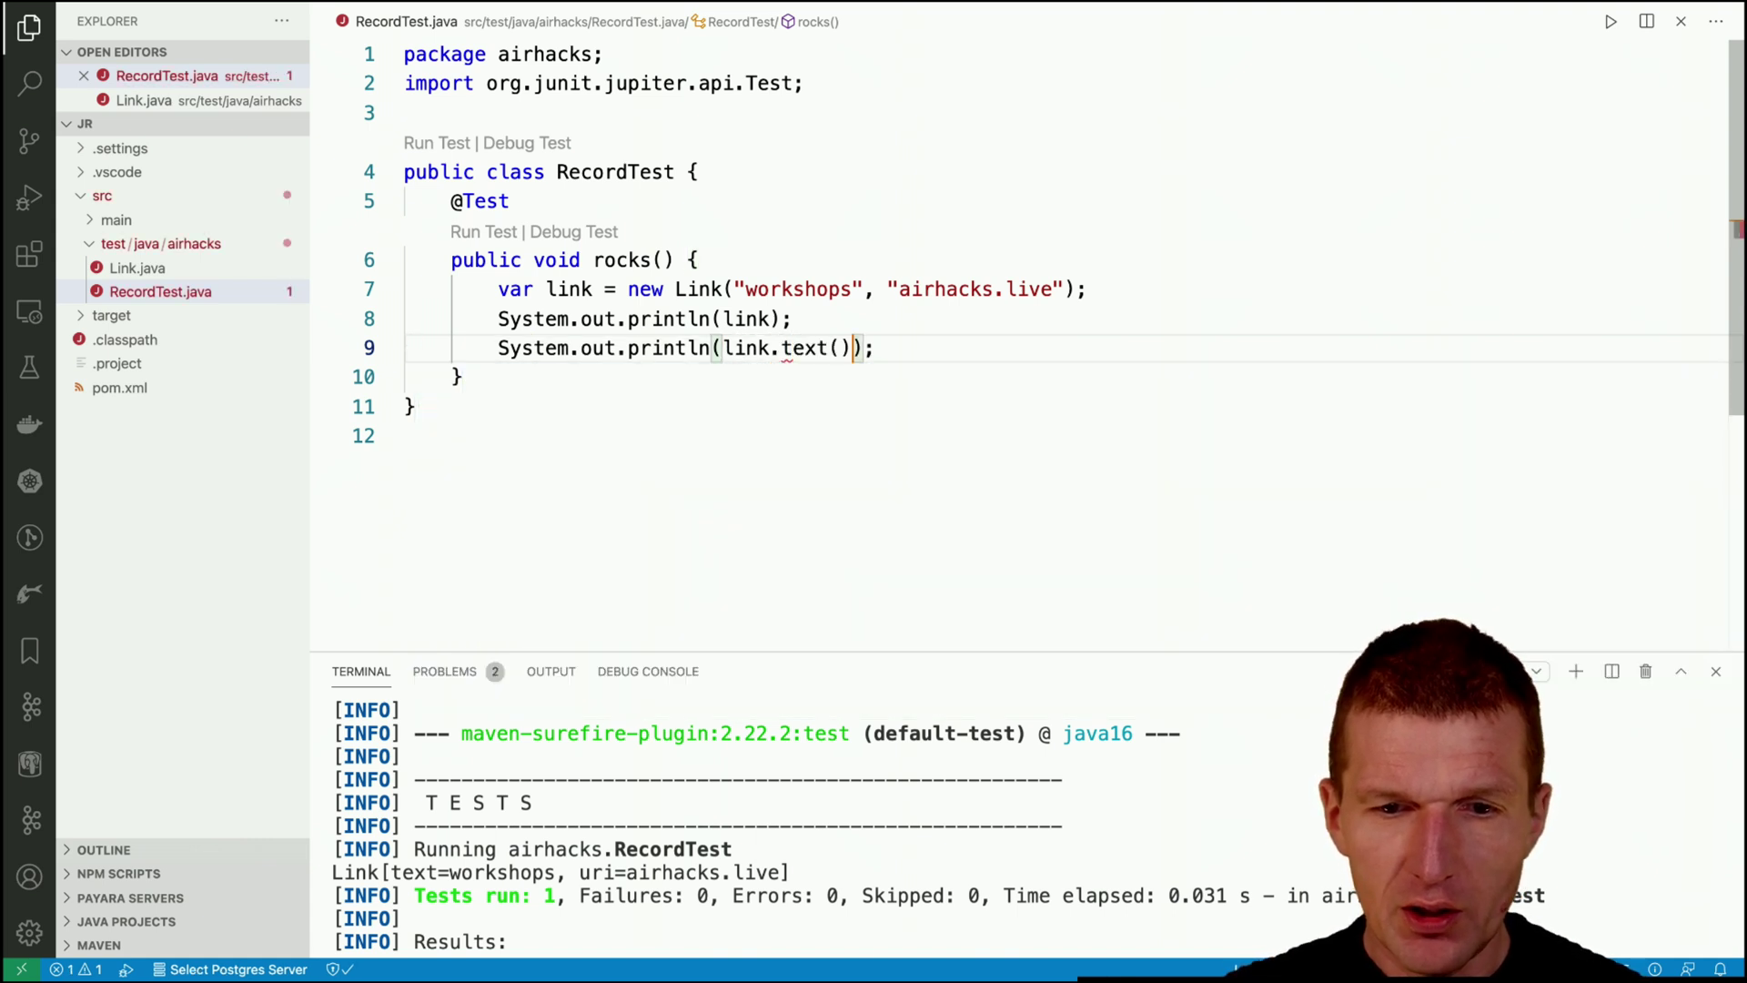
pyautogui.write('+ " ')
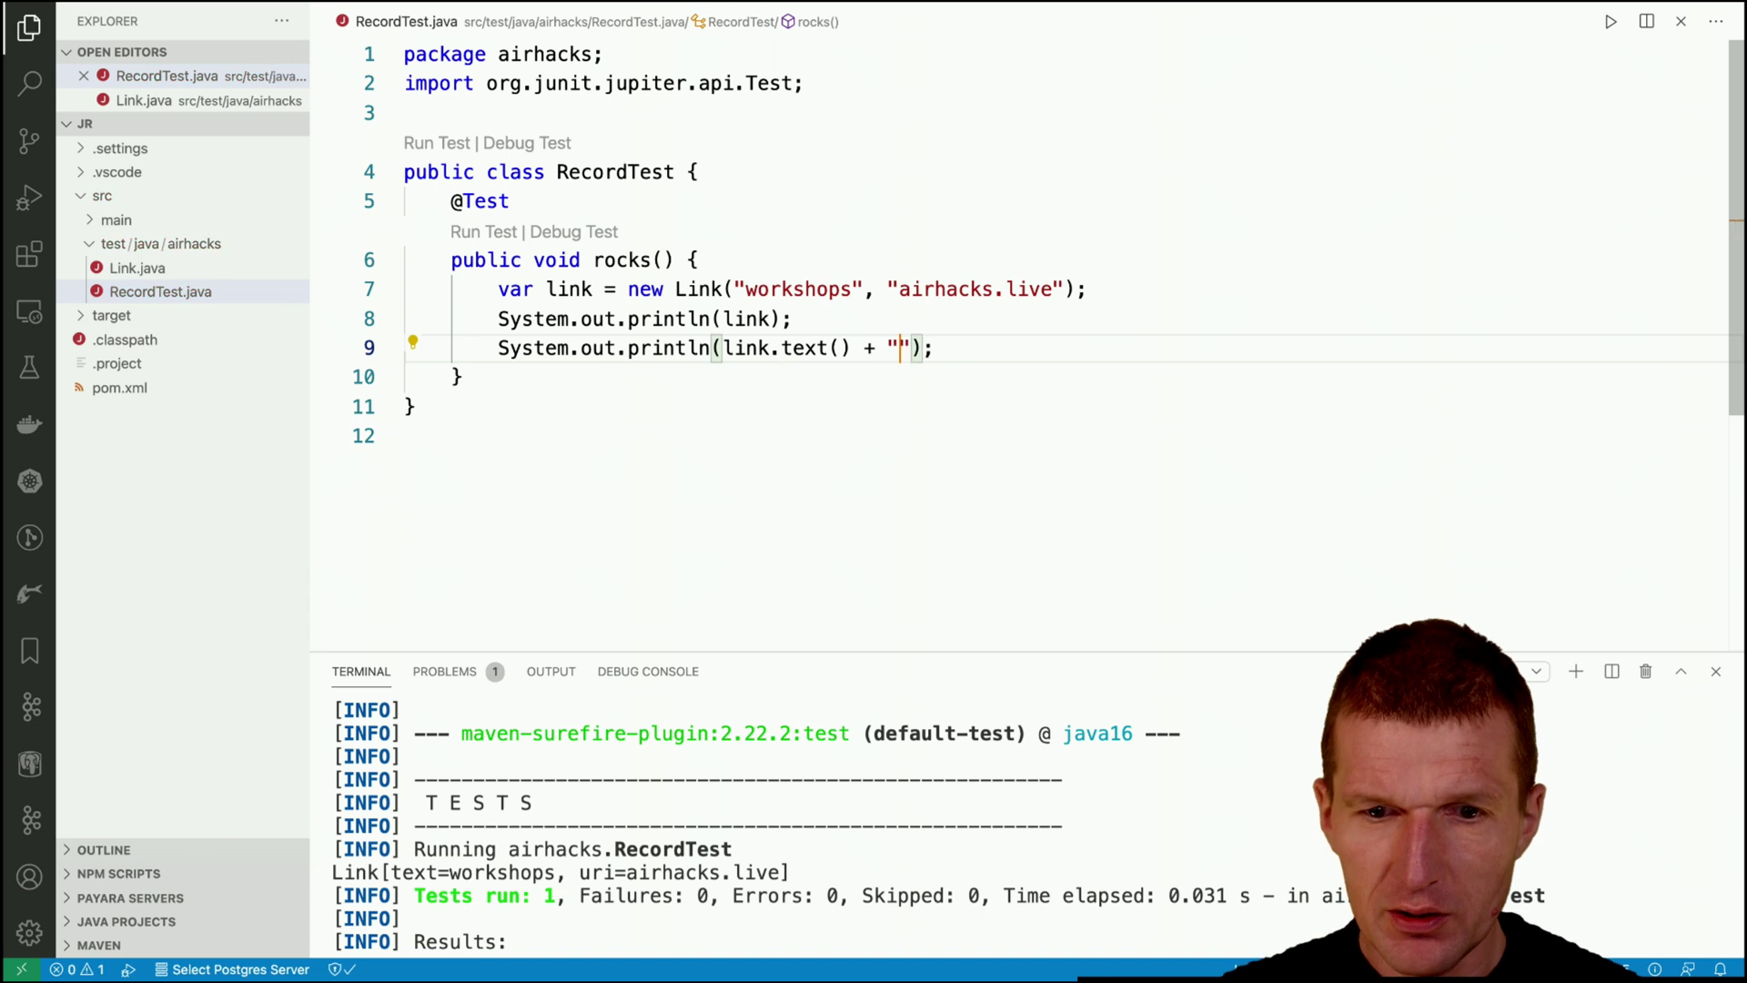
pyautogui.write('" + ')
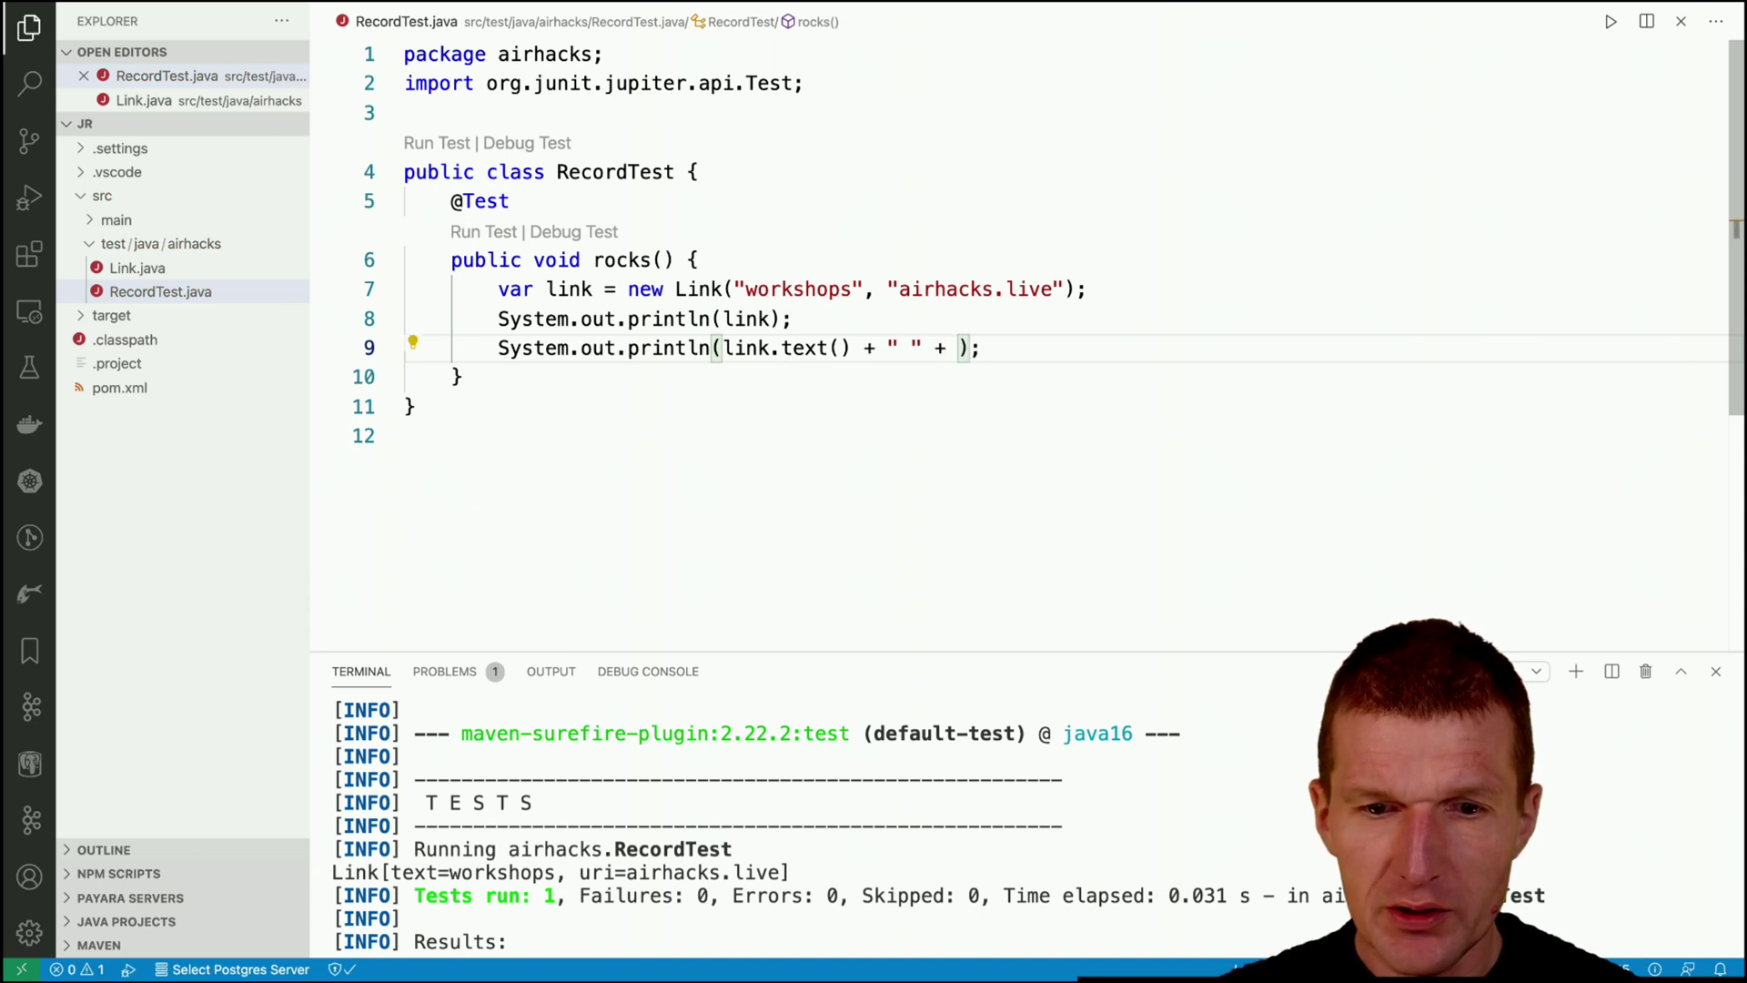
pyautogui.write('link.ur')
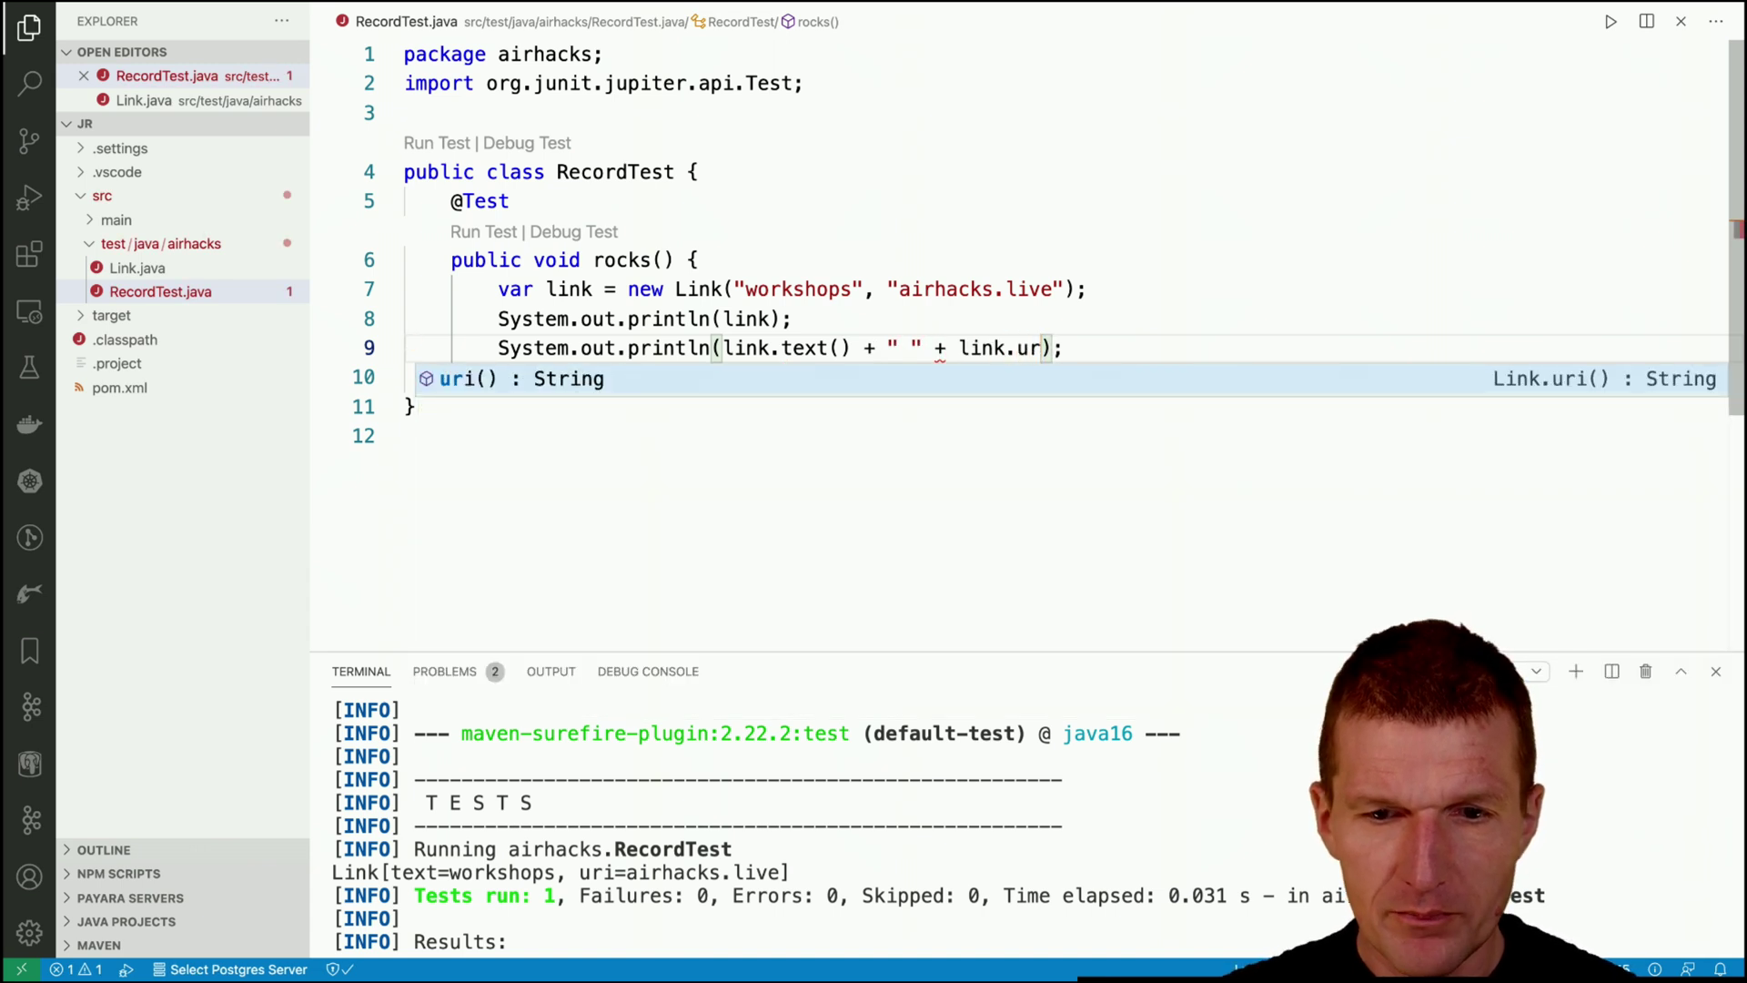
pyautogui.press('Return')
pyautogui.write('i(')
pyautogui.hotkey('ctrl', 's')
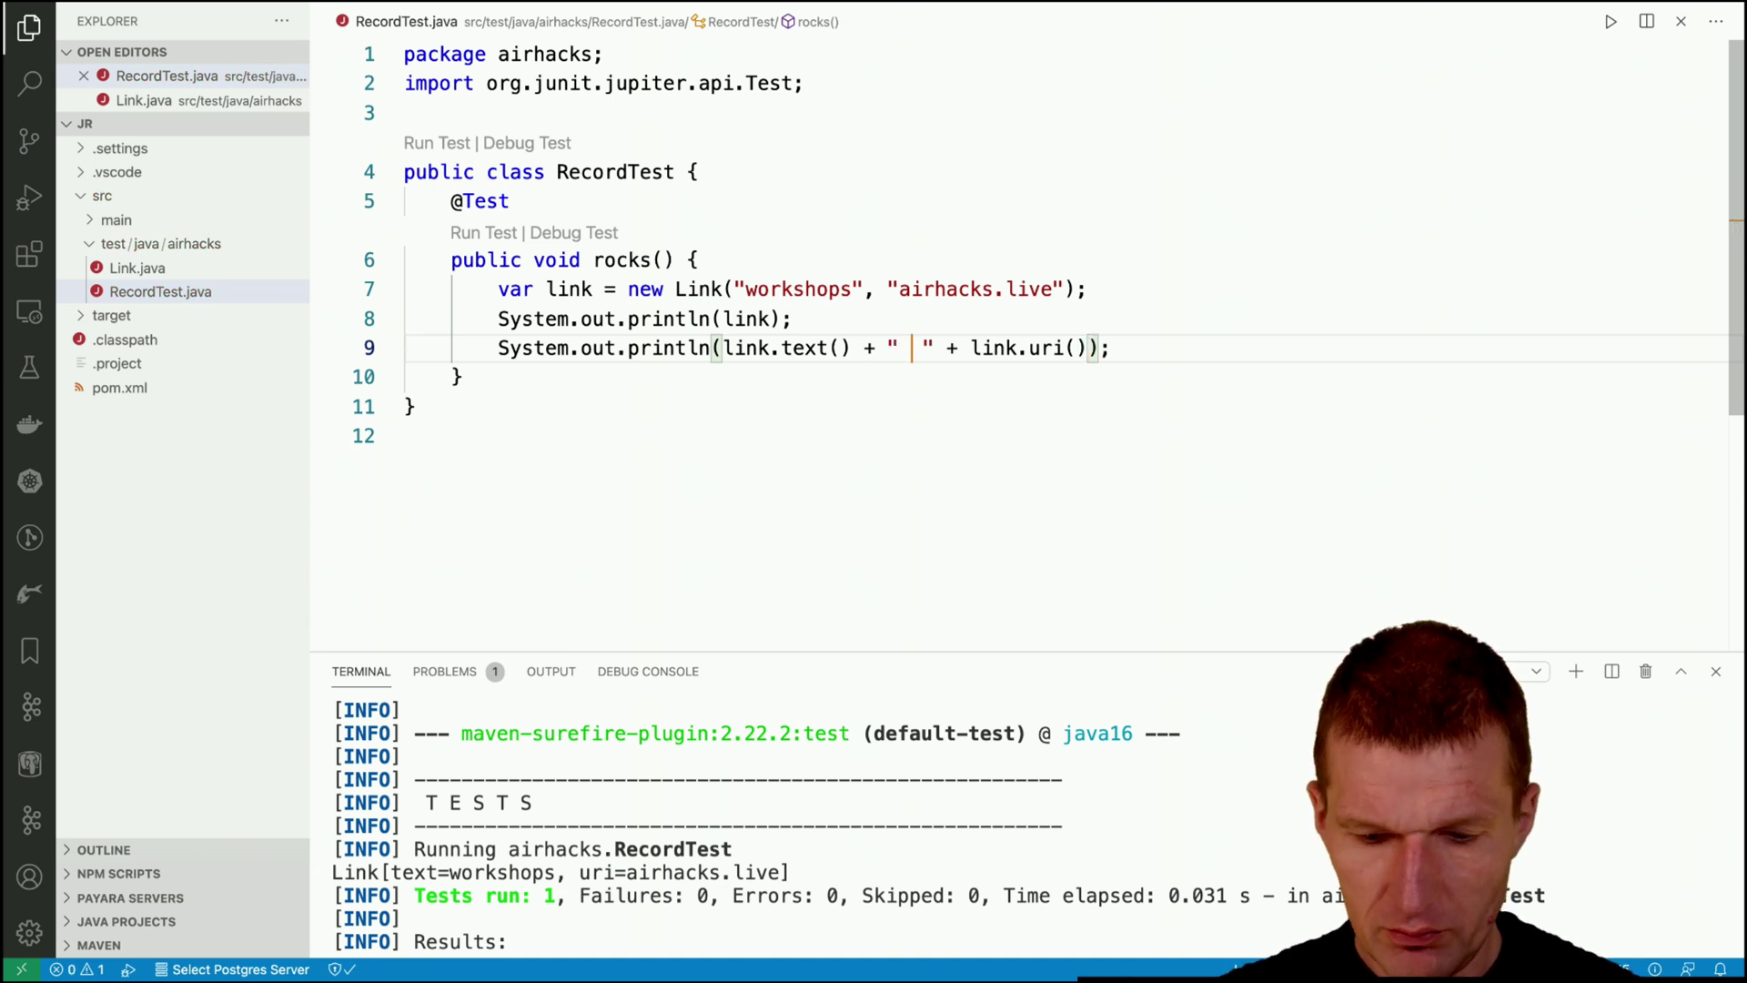
pyautogui.write('-')
# Rerun mvn clean install and confirm the output shows "workshops - airhacks.live".
pyautogui.click(1210, 811)
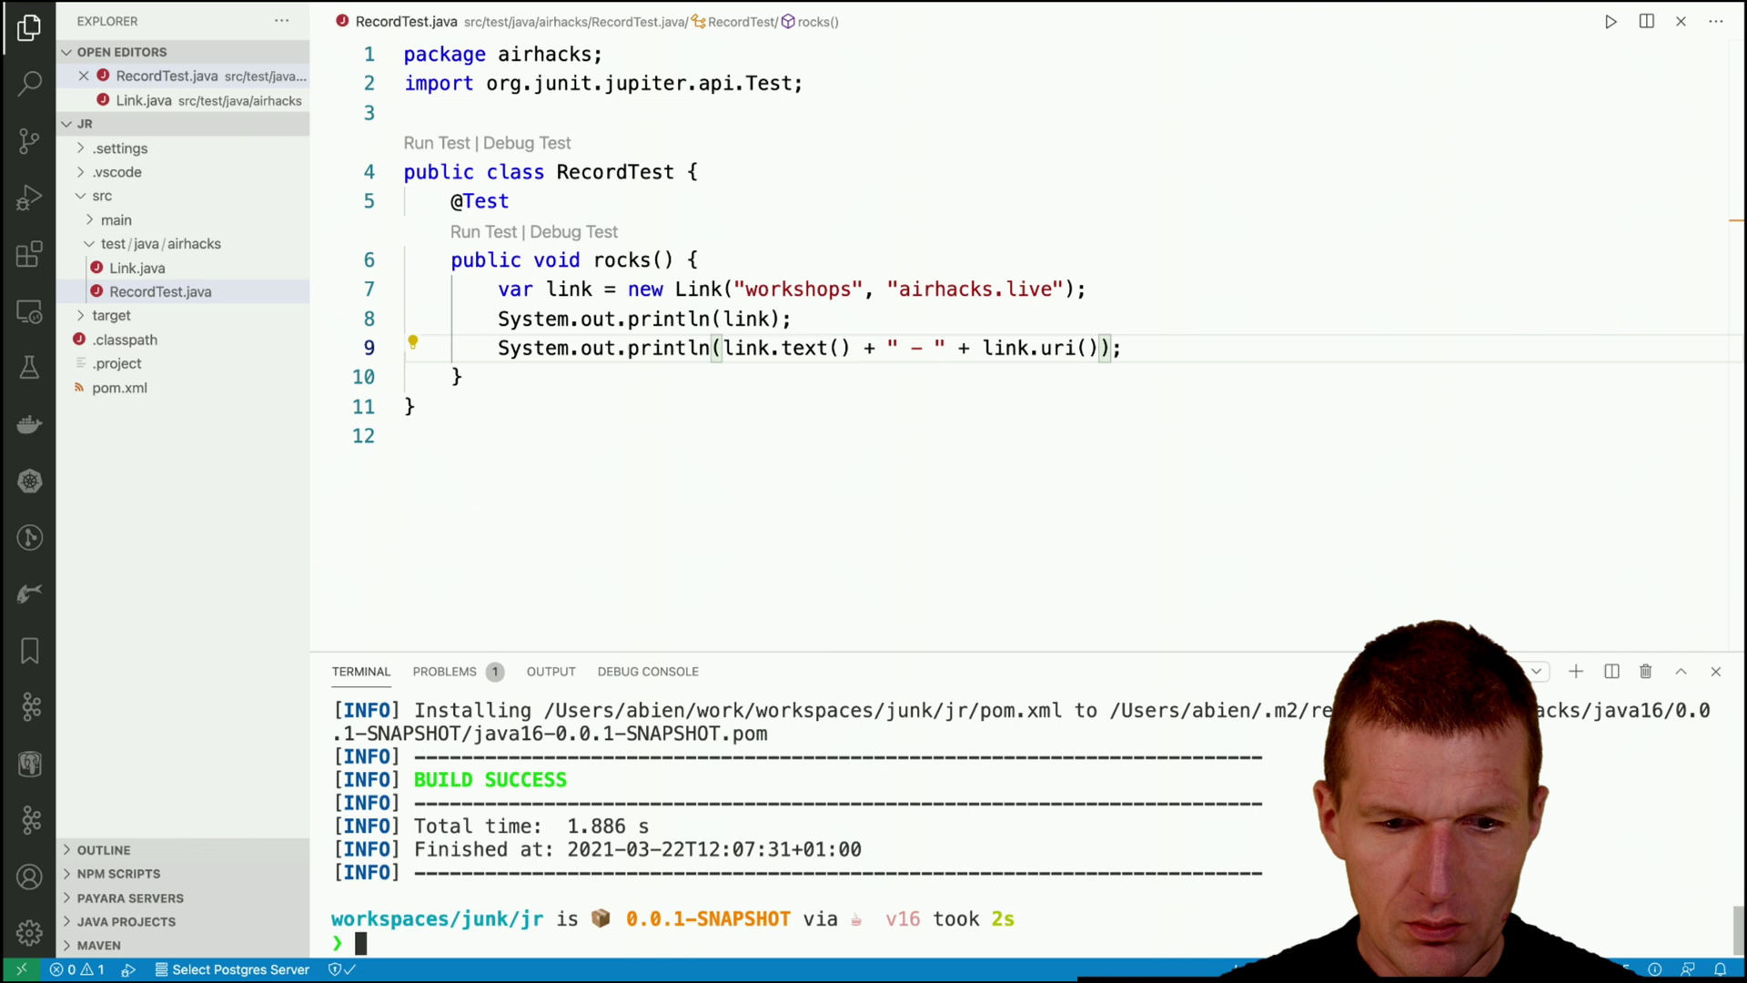
pyautogui.write('mvn clean install')
pyautogui.press('Return')
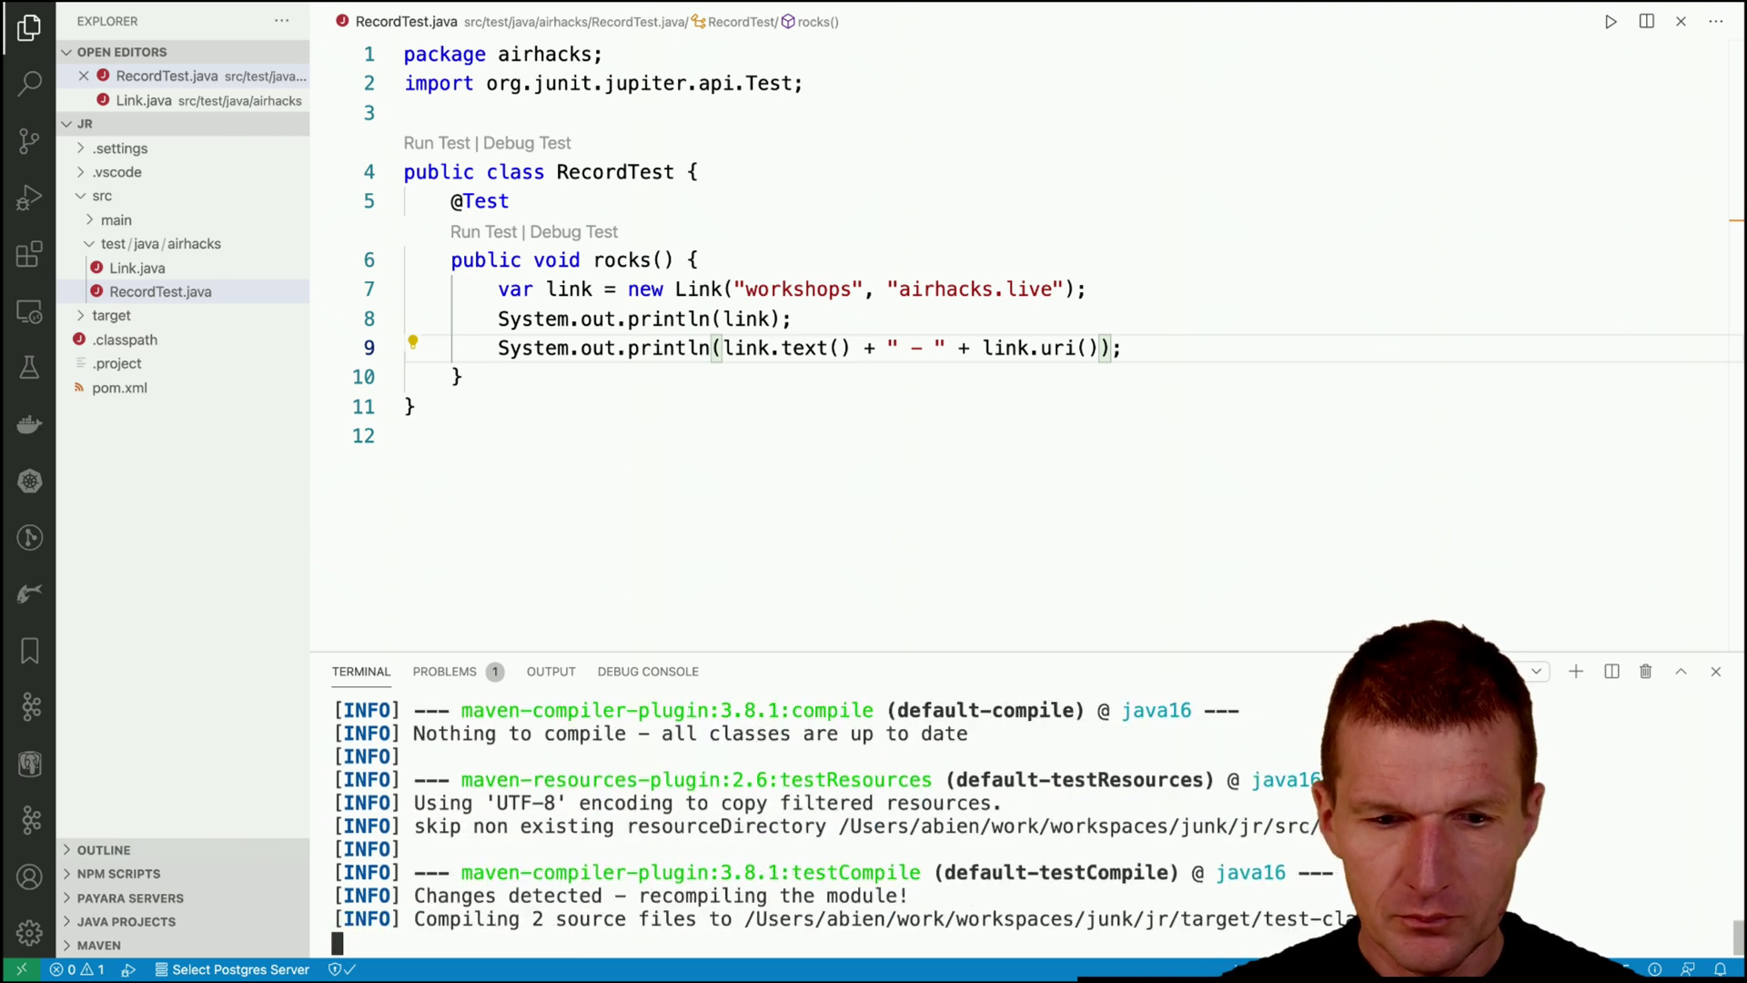
pyautogui.scroll(5, 819, 819)
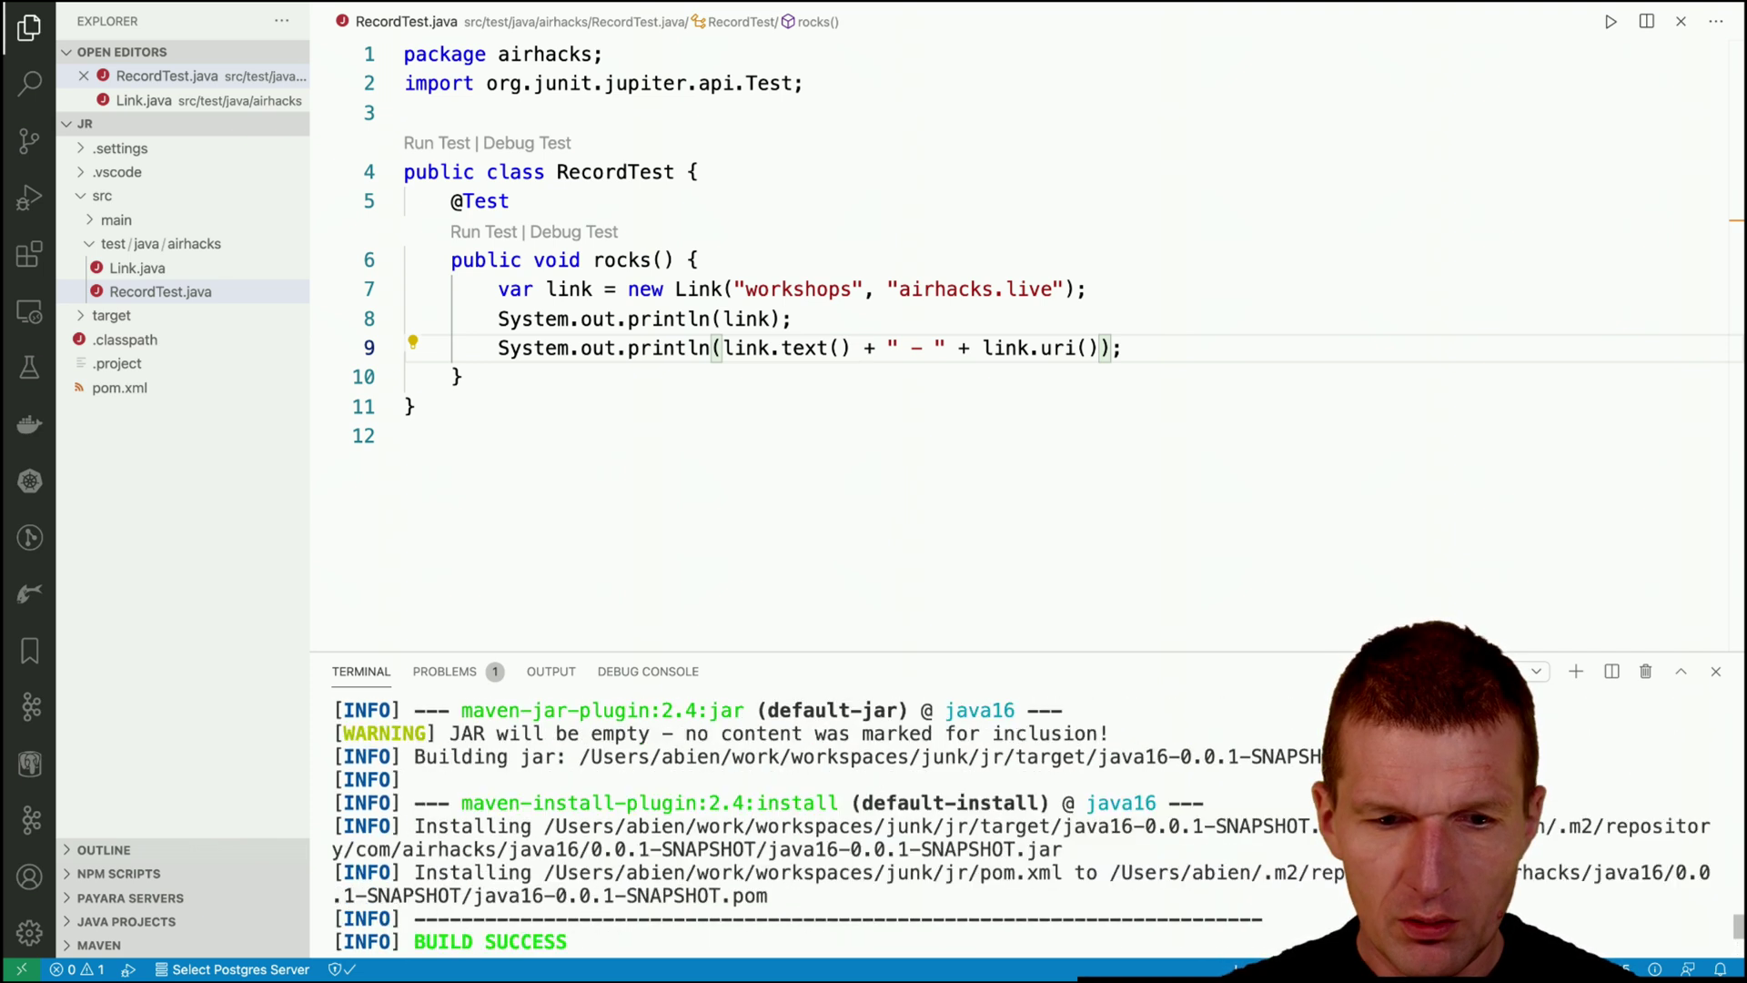
pyautogui.scroll(5, 819, 819)
pyautogui.scroll(1, 819, 819)
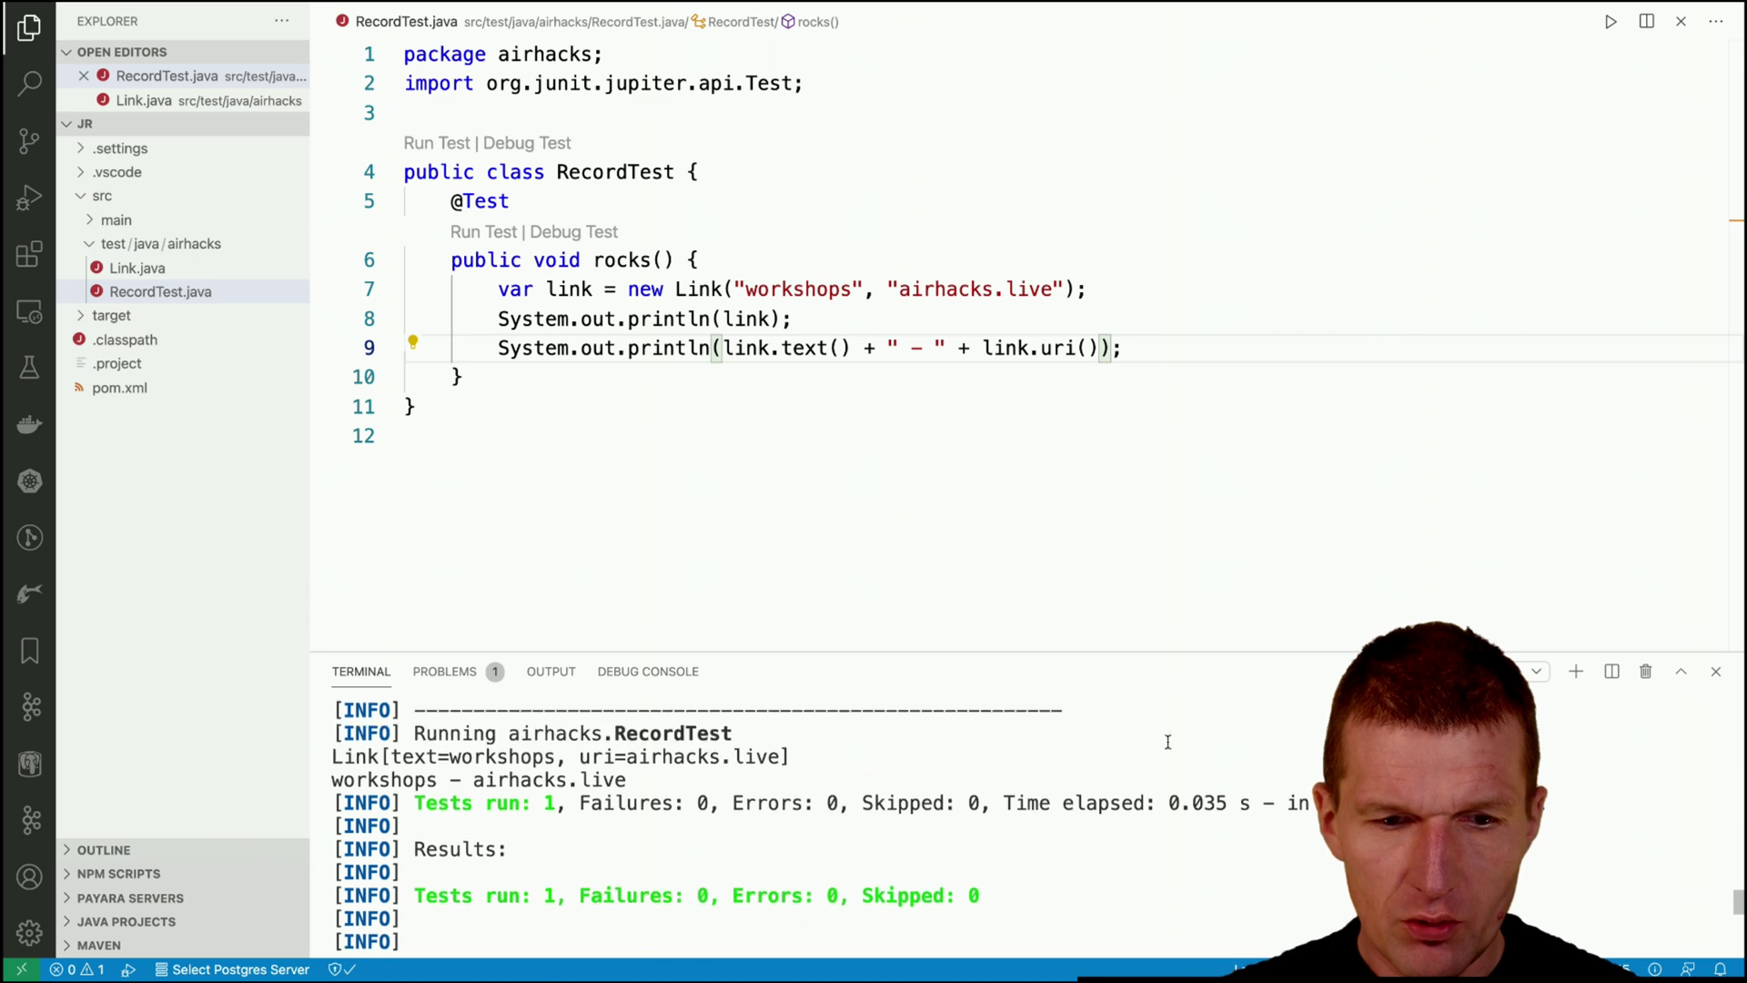
pyautogui.click(888, 349)
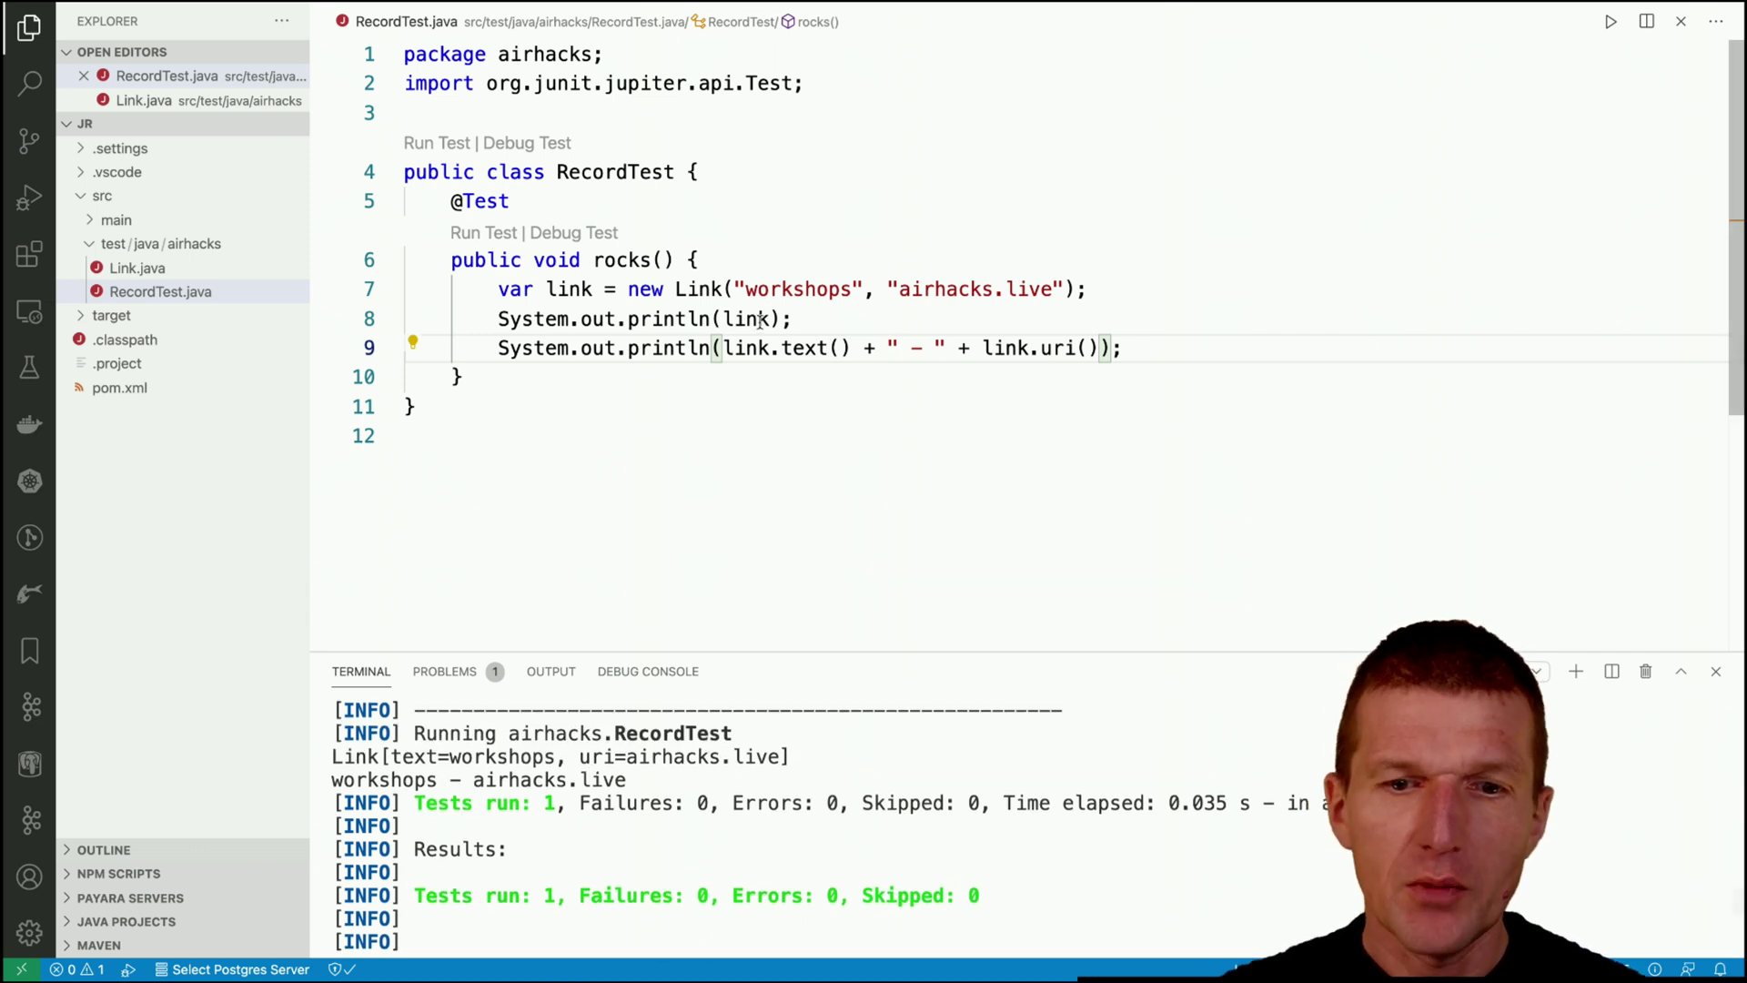
pyautogui.keyDown('ctrl'); pyautogui.click(697, 288); pyautogui.keyUp('ctrl')
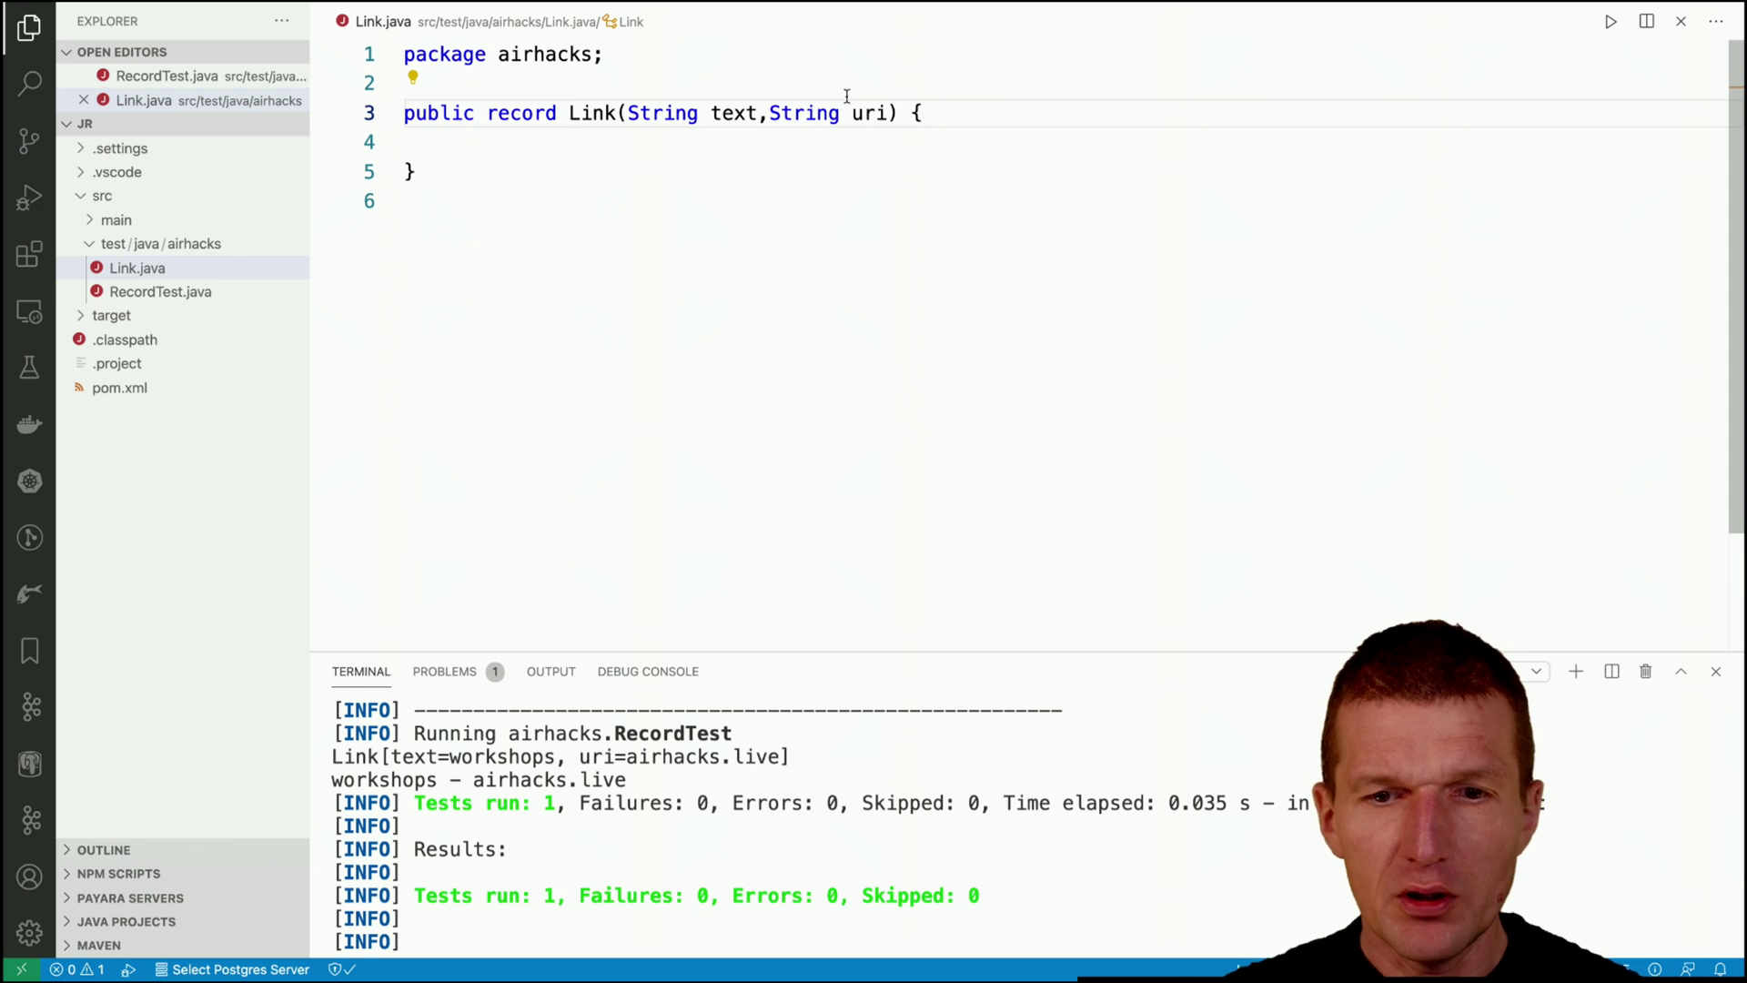
pyautogui.click(970, 113)
pyautogui.press('Return')
pyautogui.write('p')
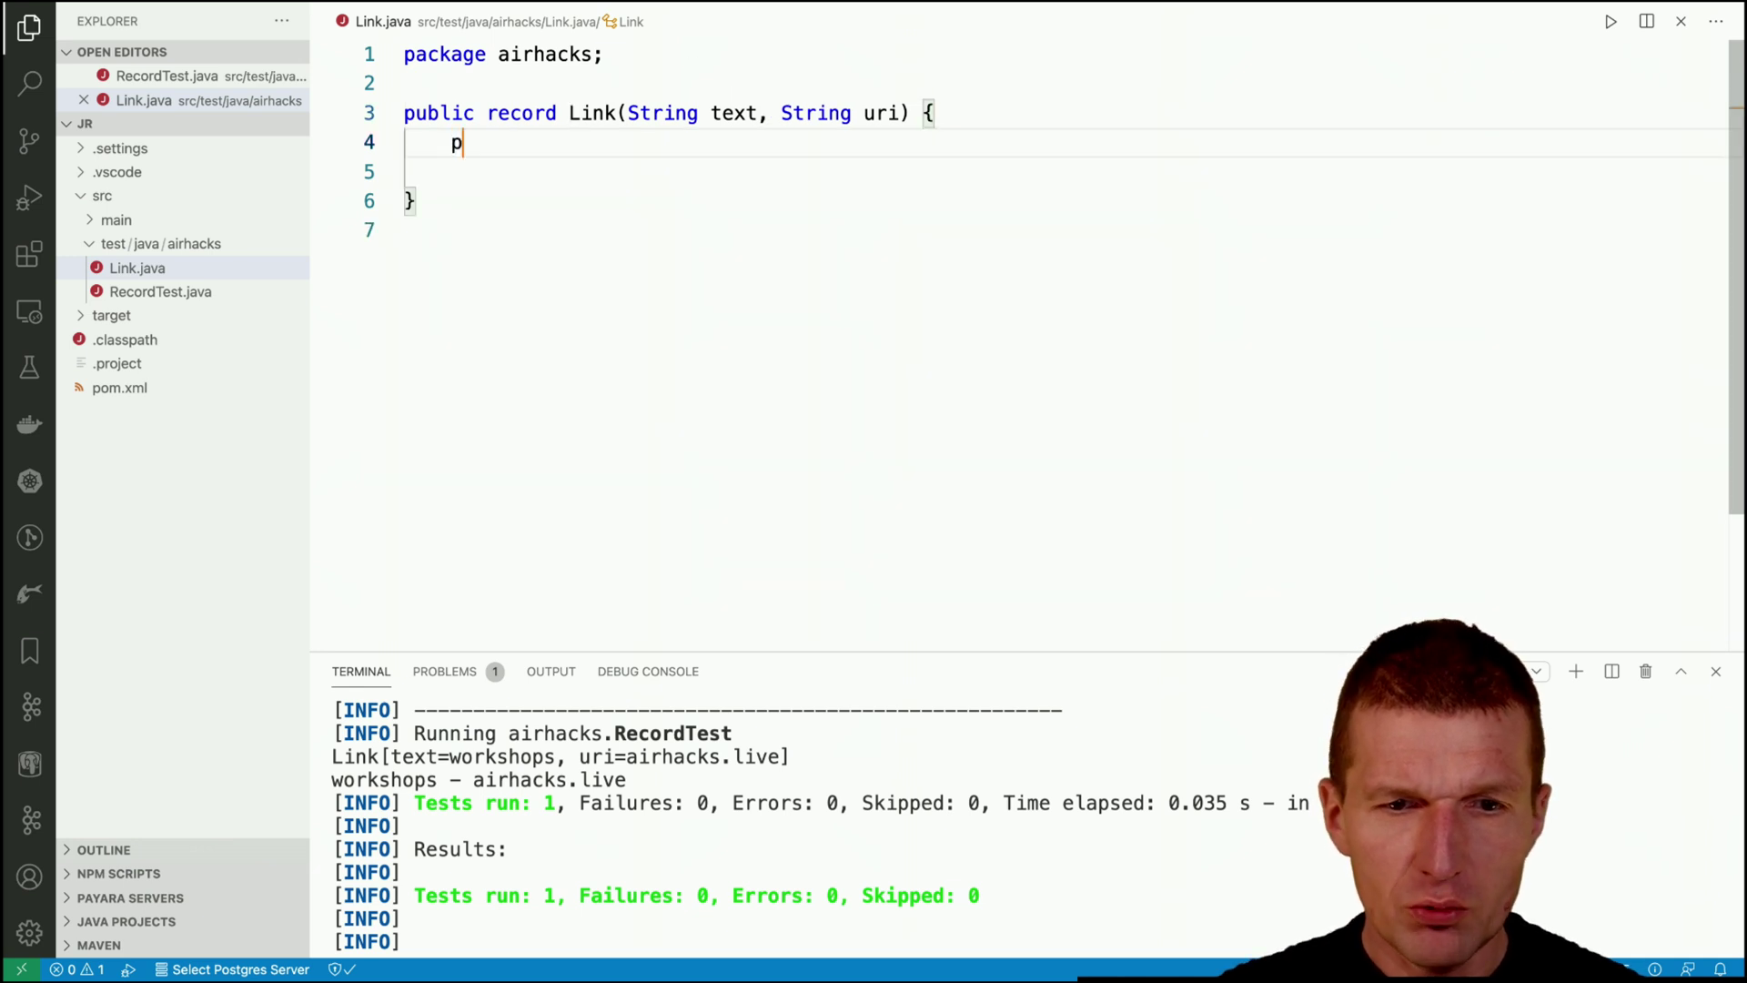
pyautogui.write('ublic Link')
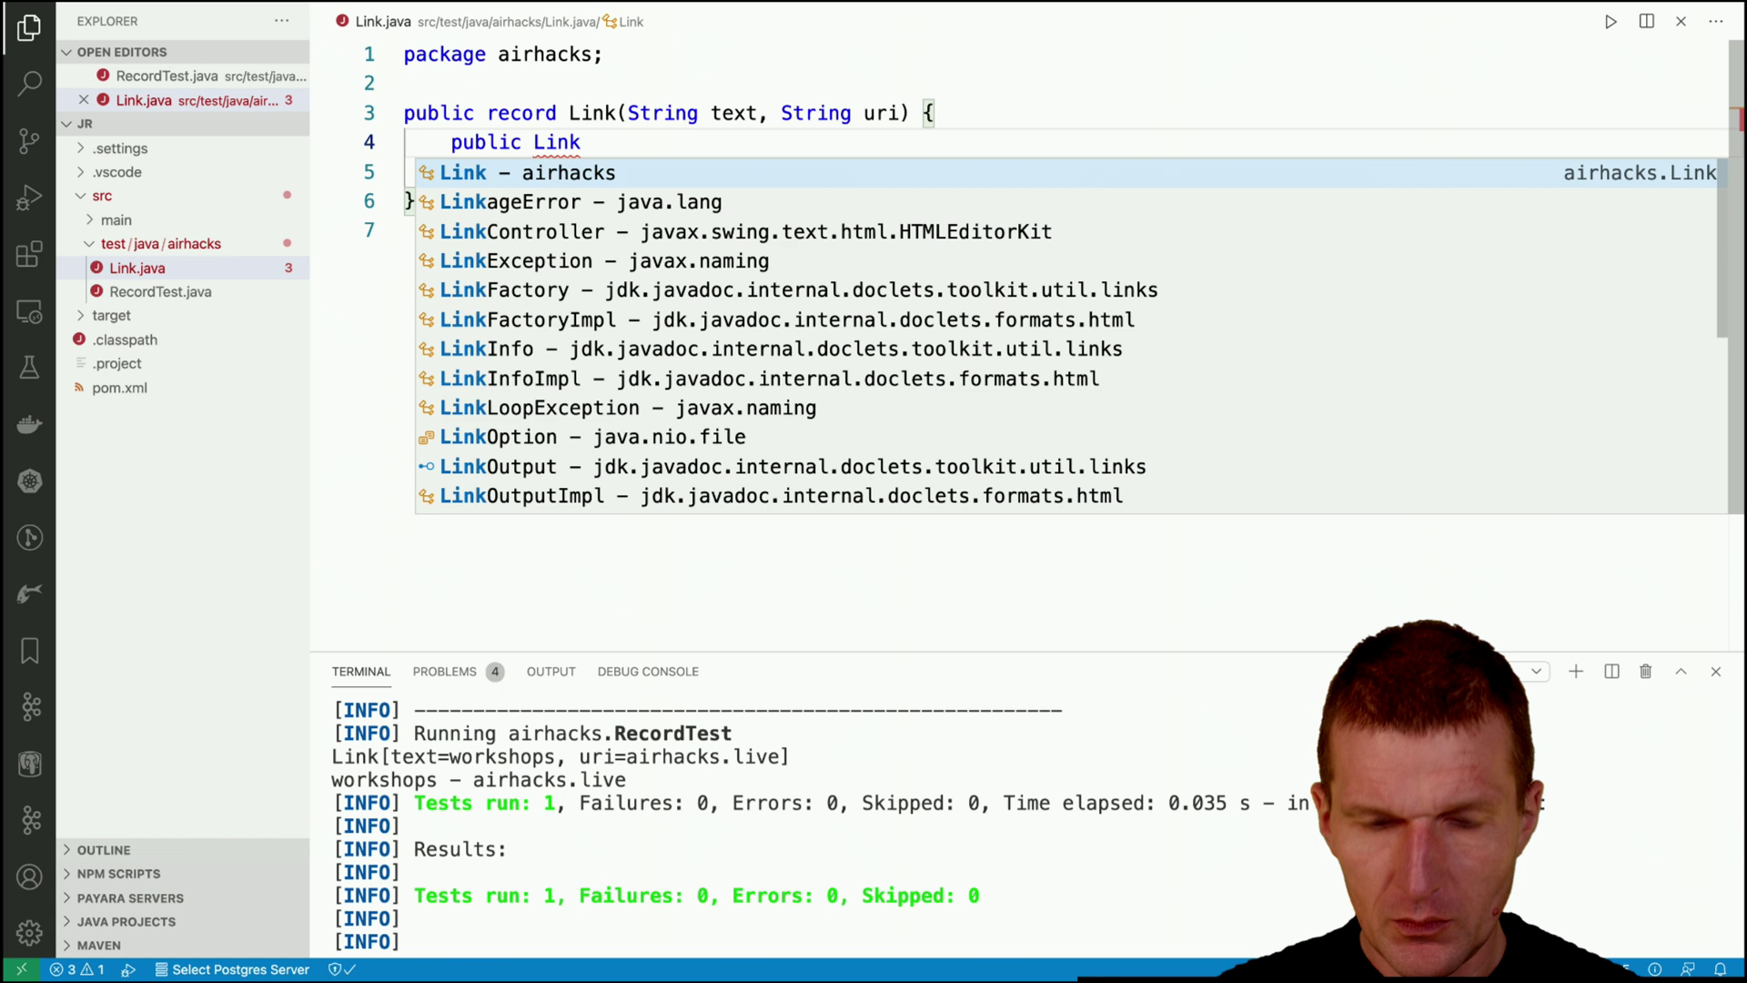
pyautogui.write(' {')
pyautogui.press('Return')
pyautogui.press('Return')
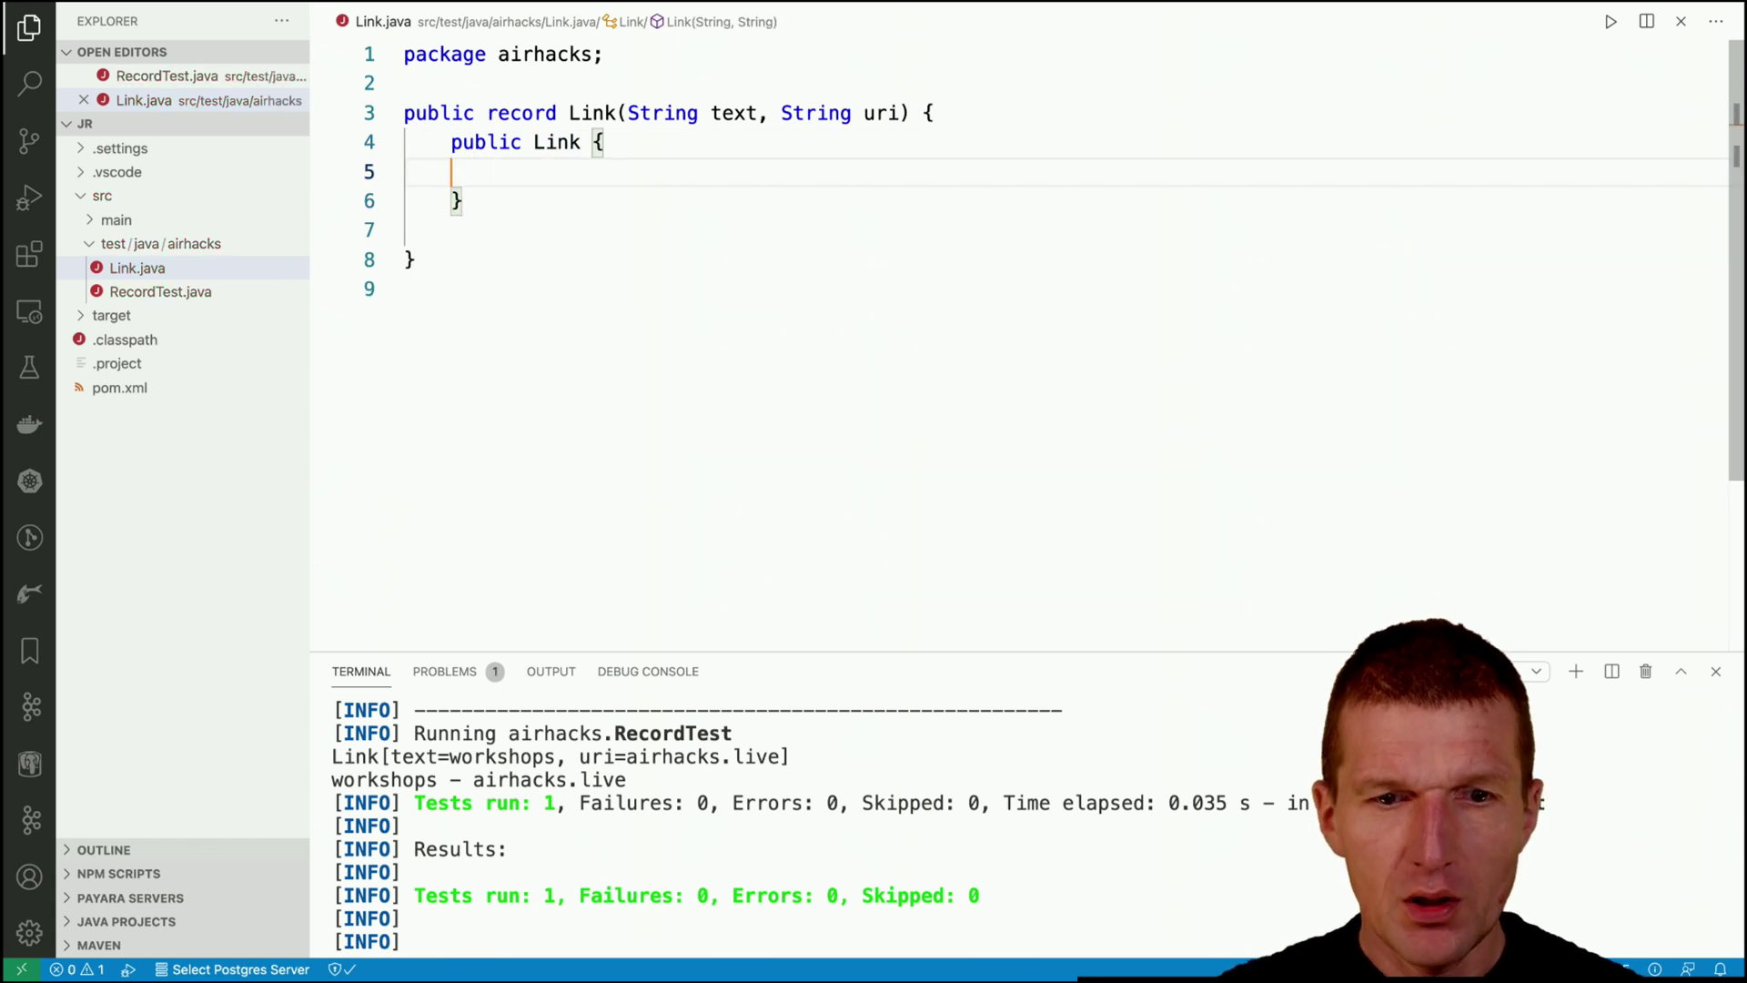
pyautogui.write('uri ')
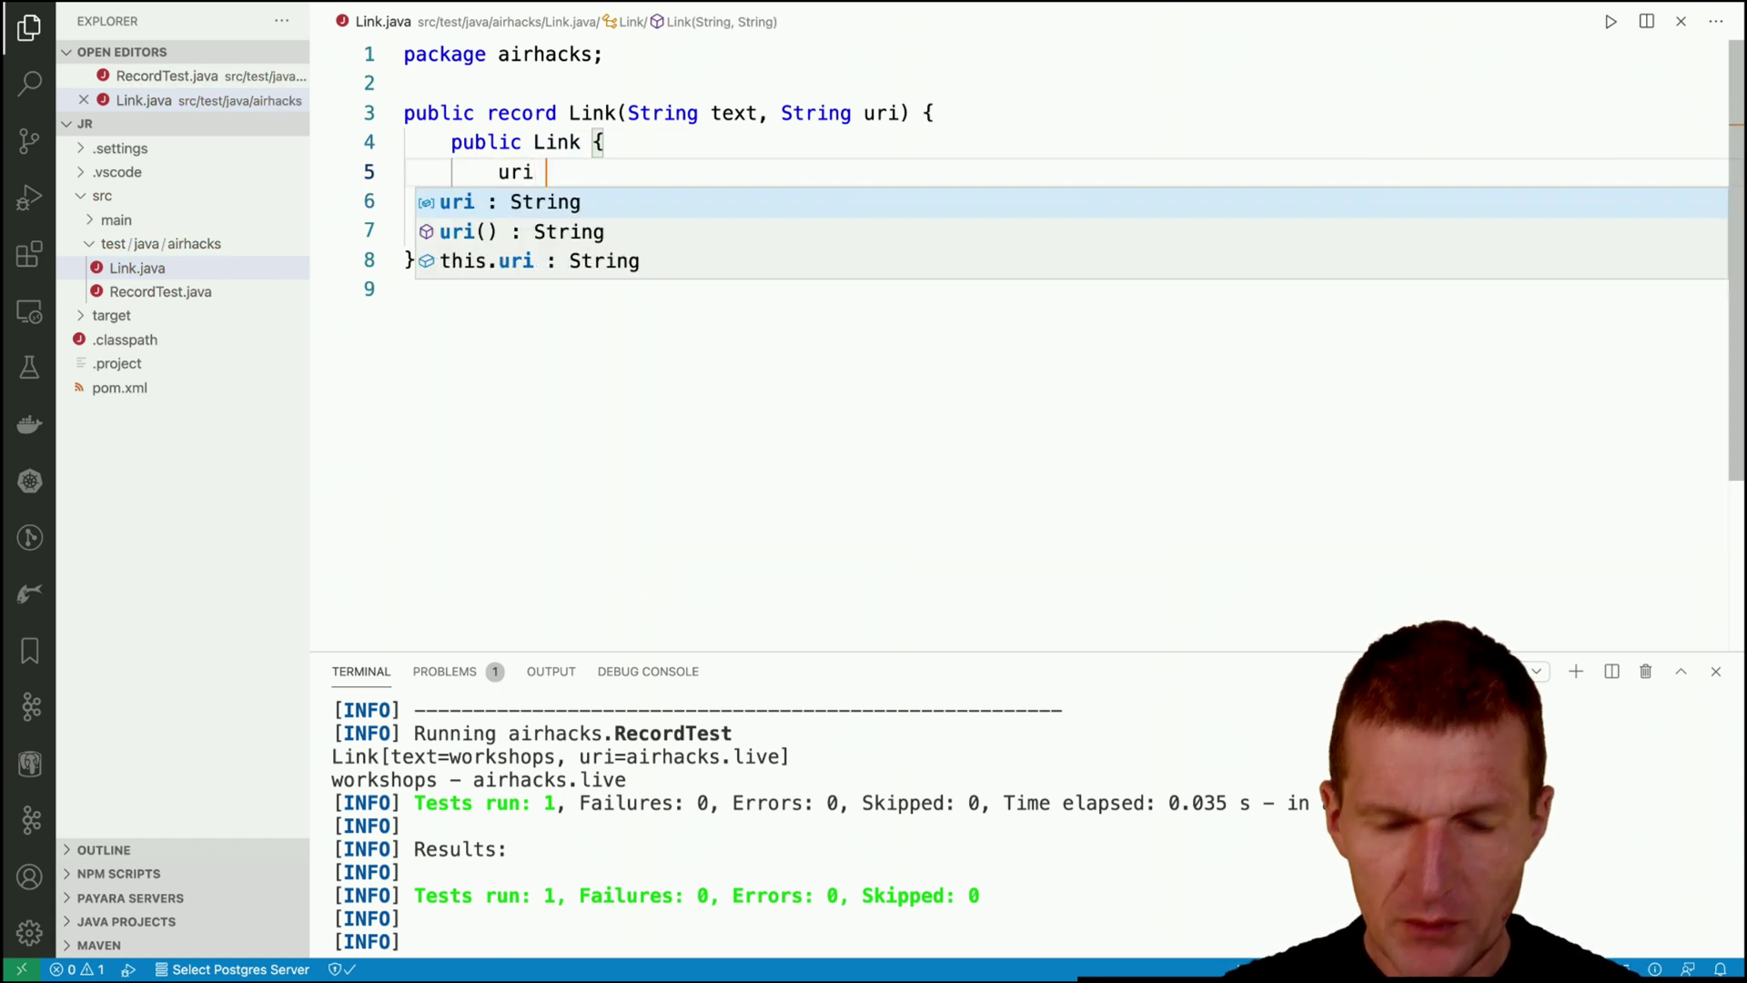
pyautogui.write('= "h')
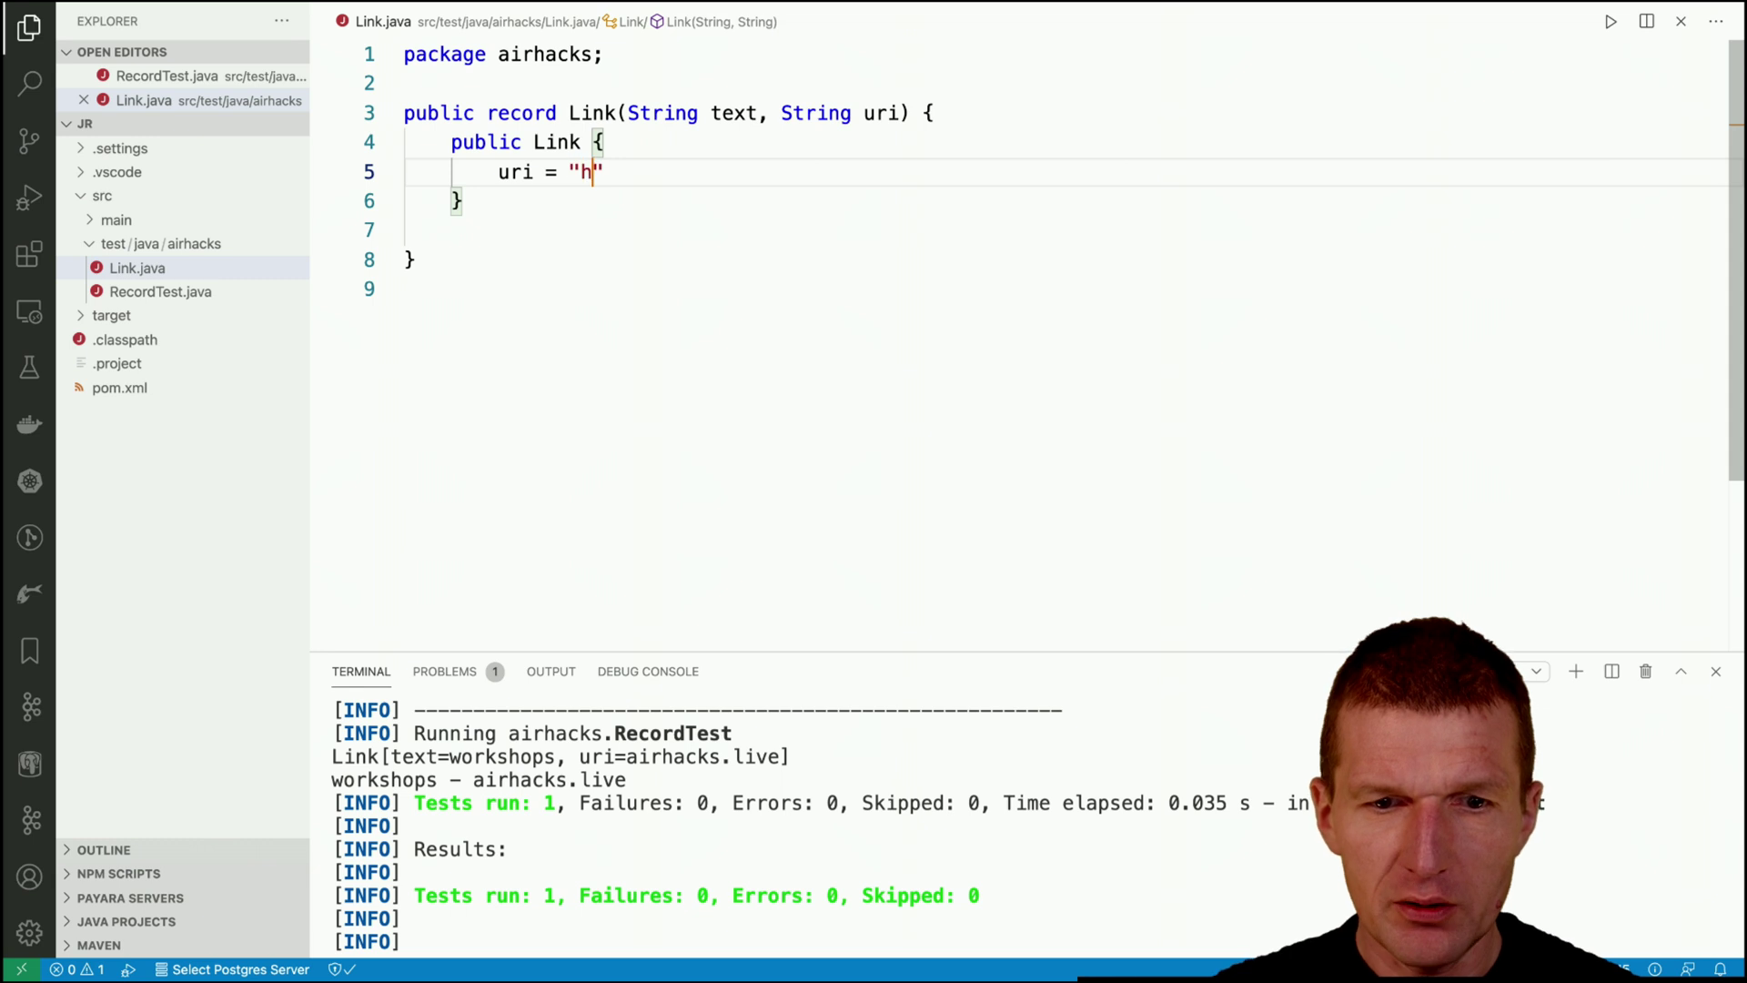
pyautogui.write('://')
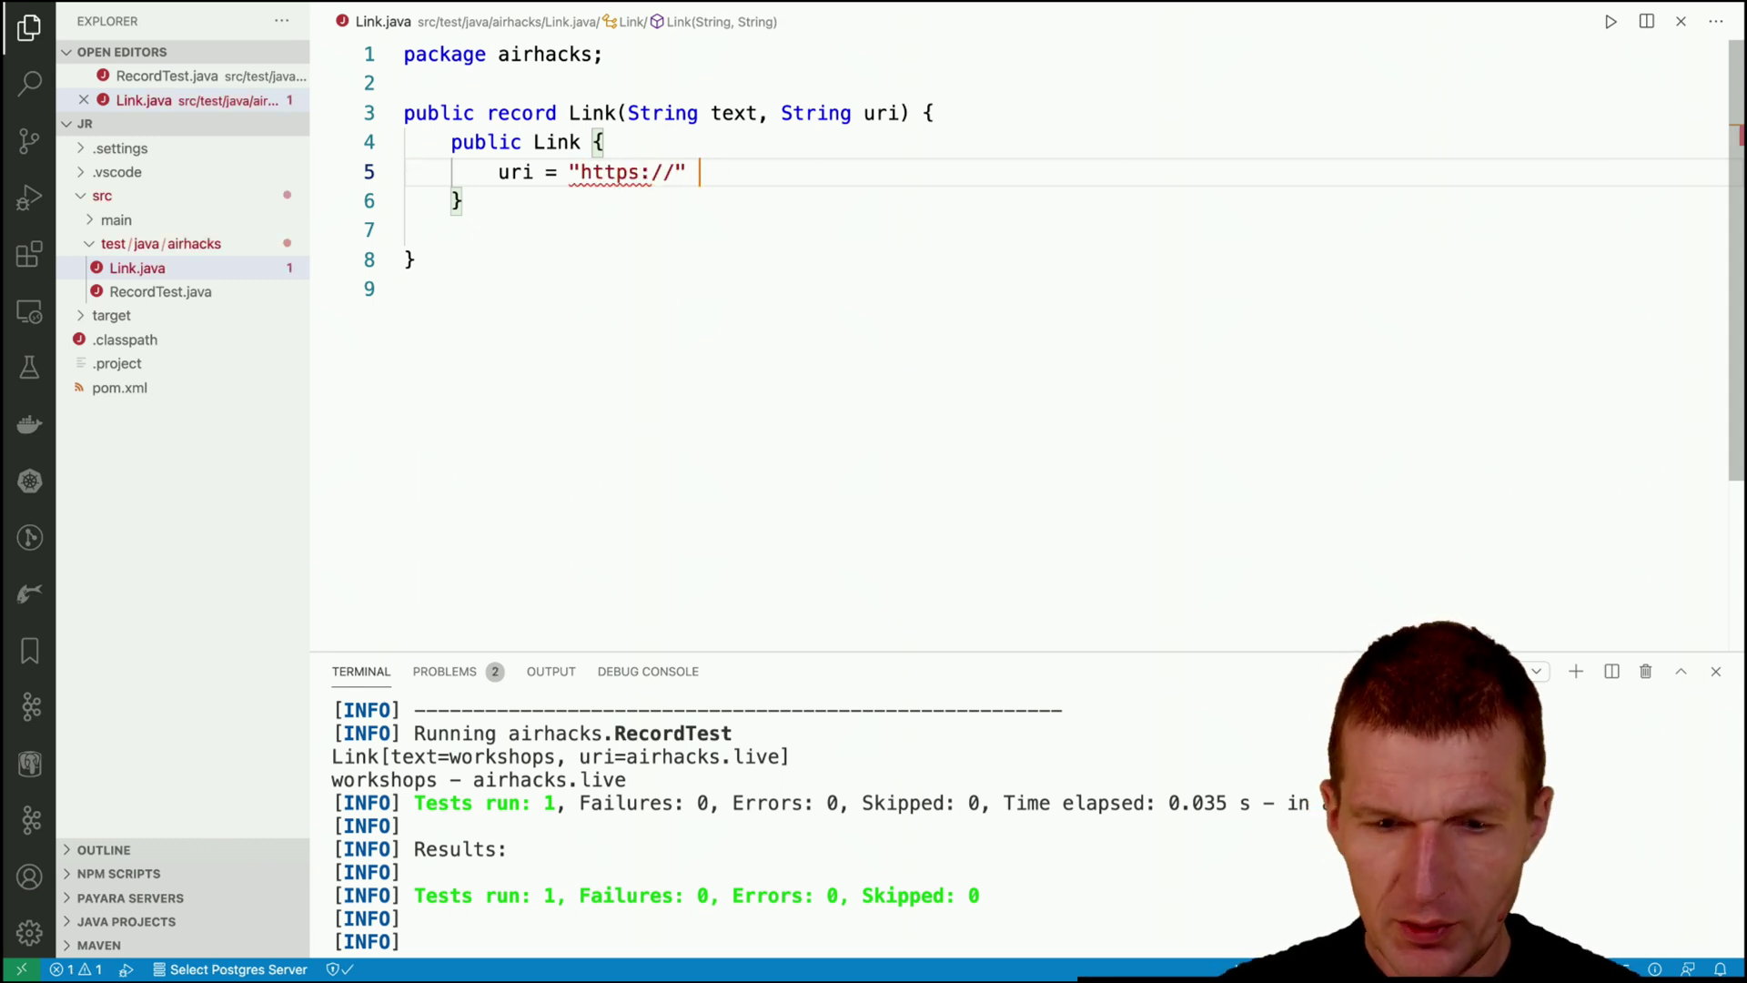
pyautogui.write('uri')
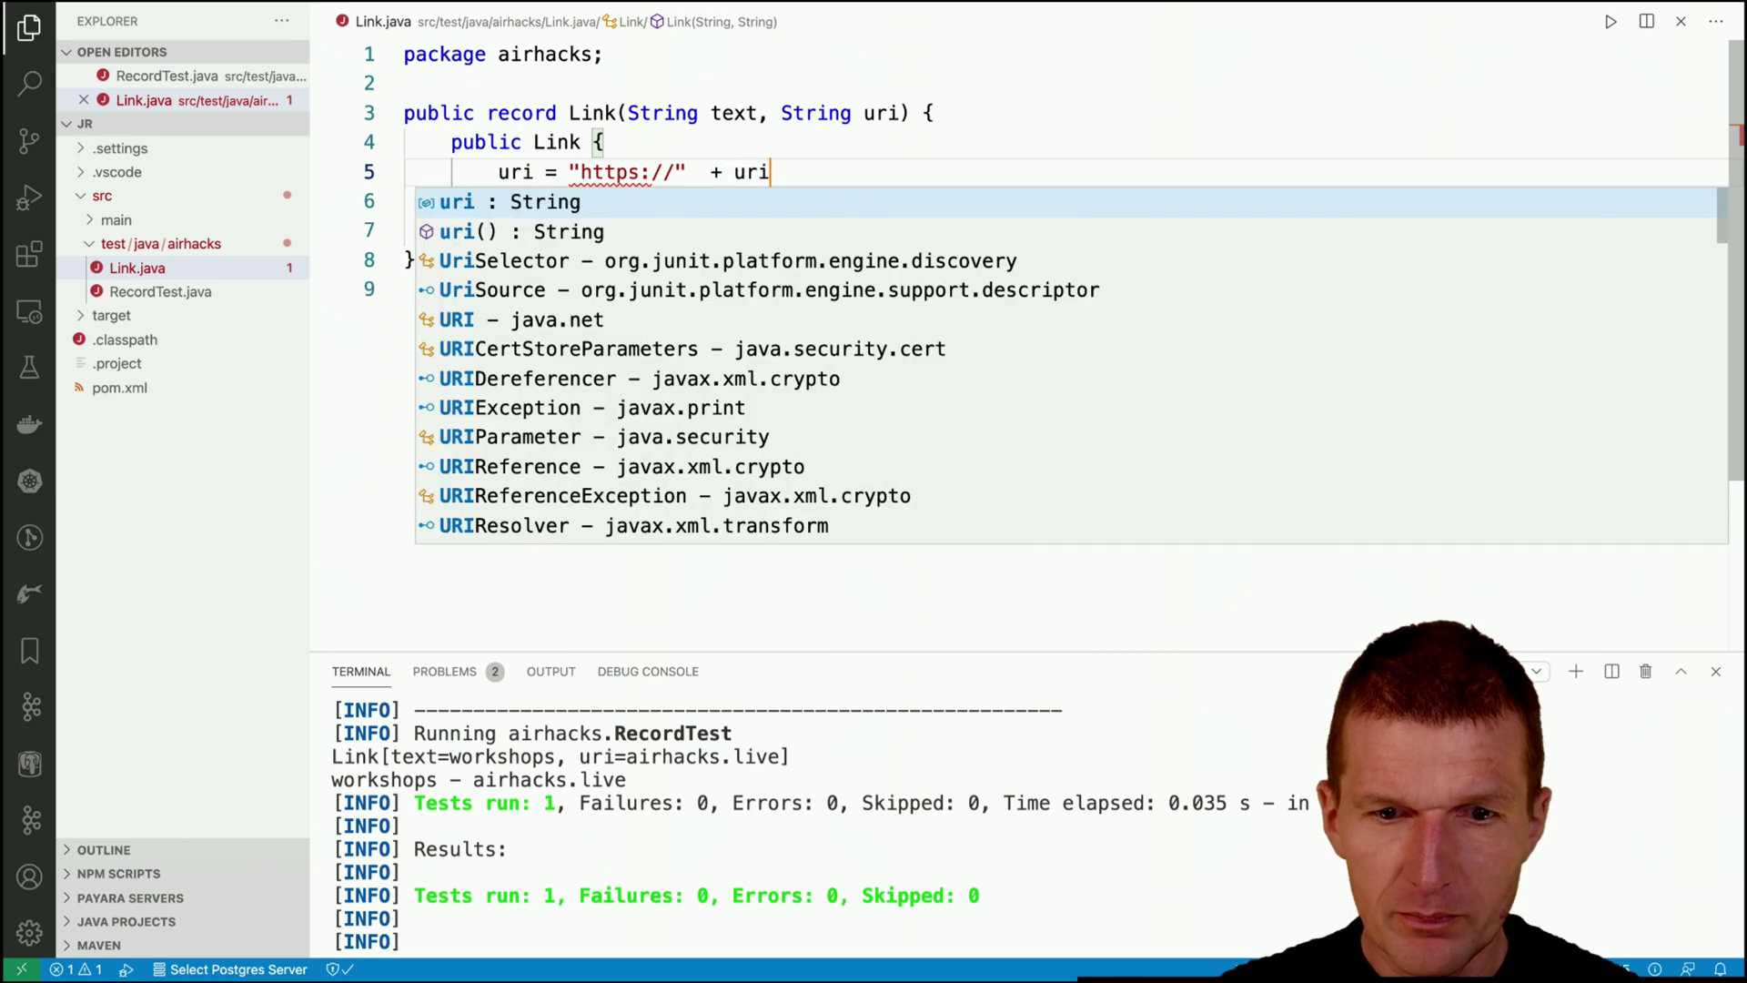
pyautogui.write(';')
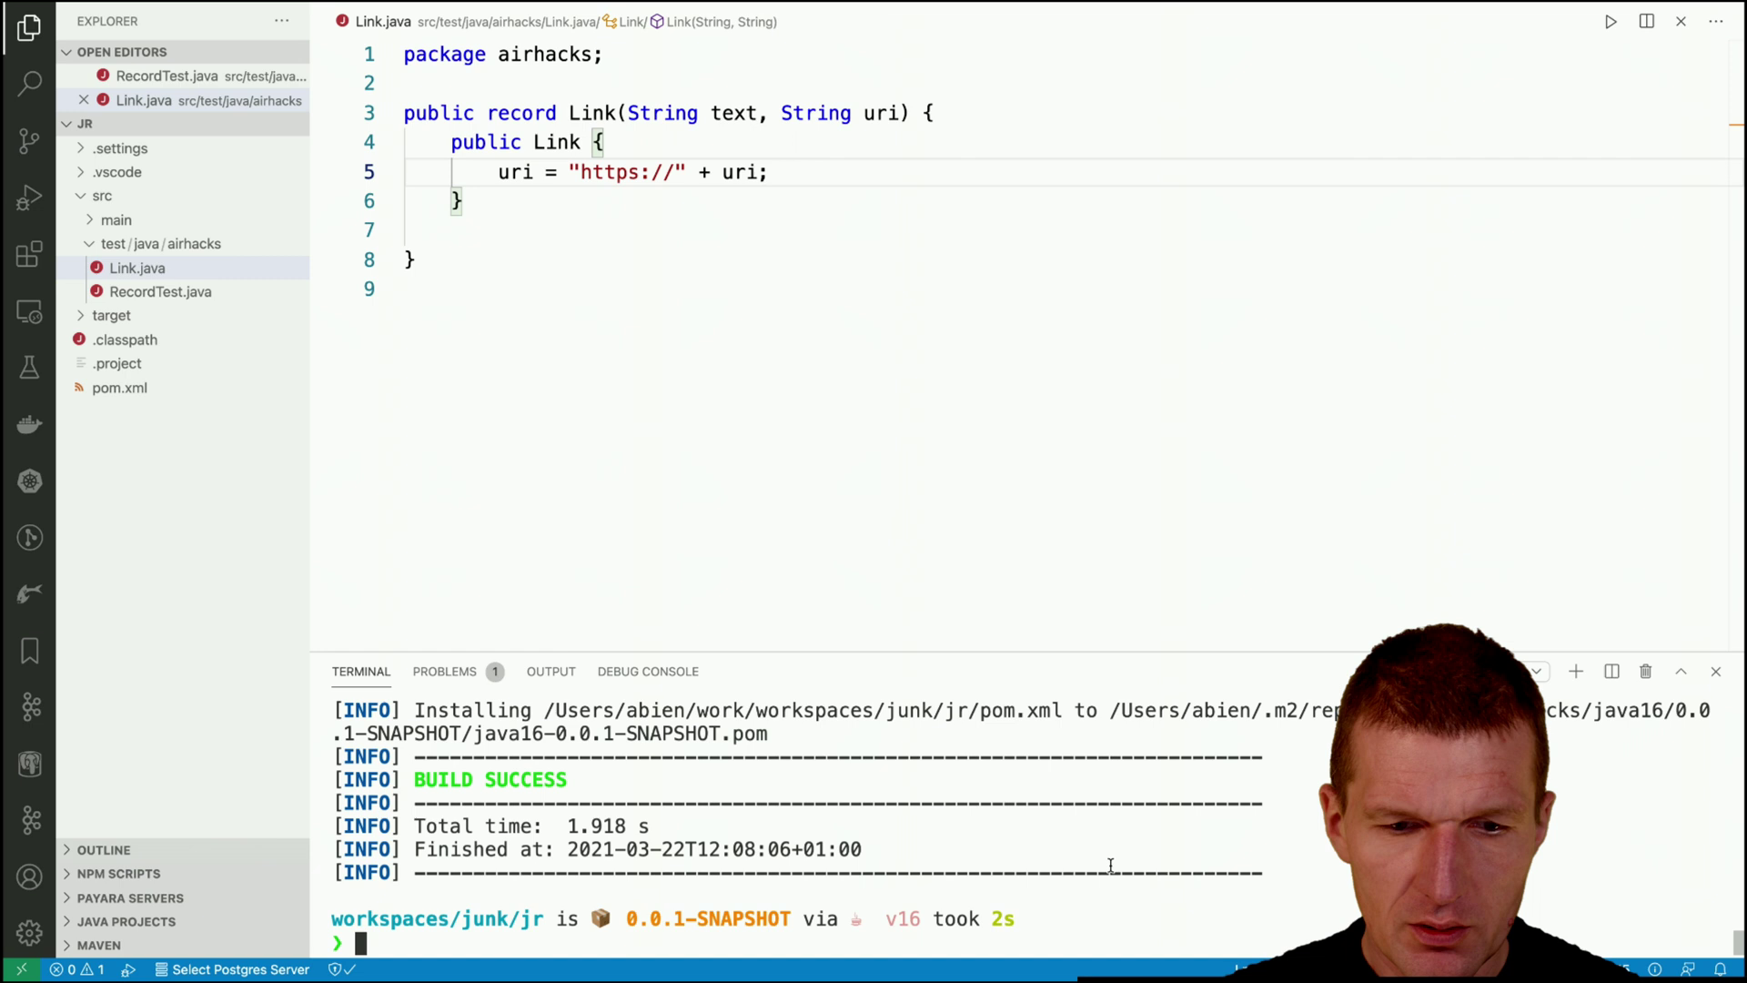
pyautogui.write('mvn clean install')
pyautogui.hotkey('ctrl', 'l')
pyautogui.press('Up')
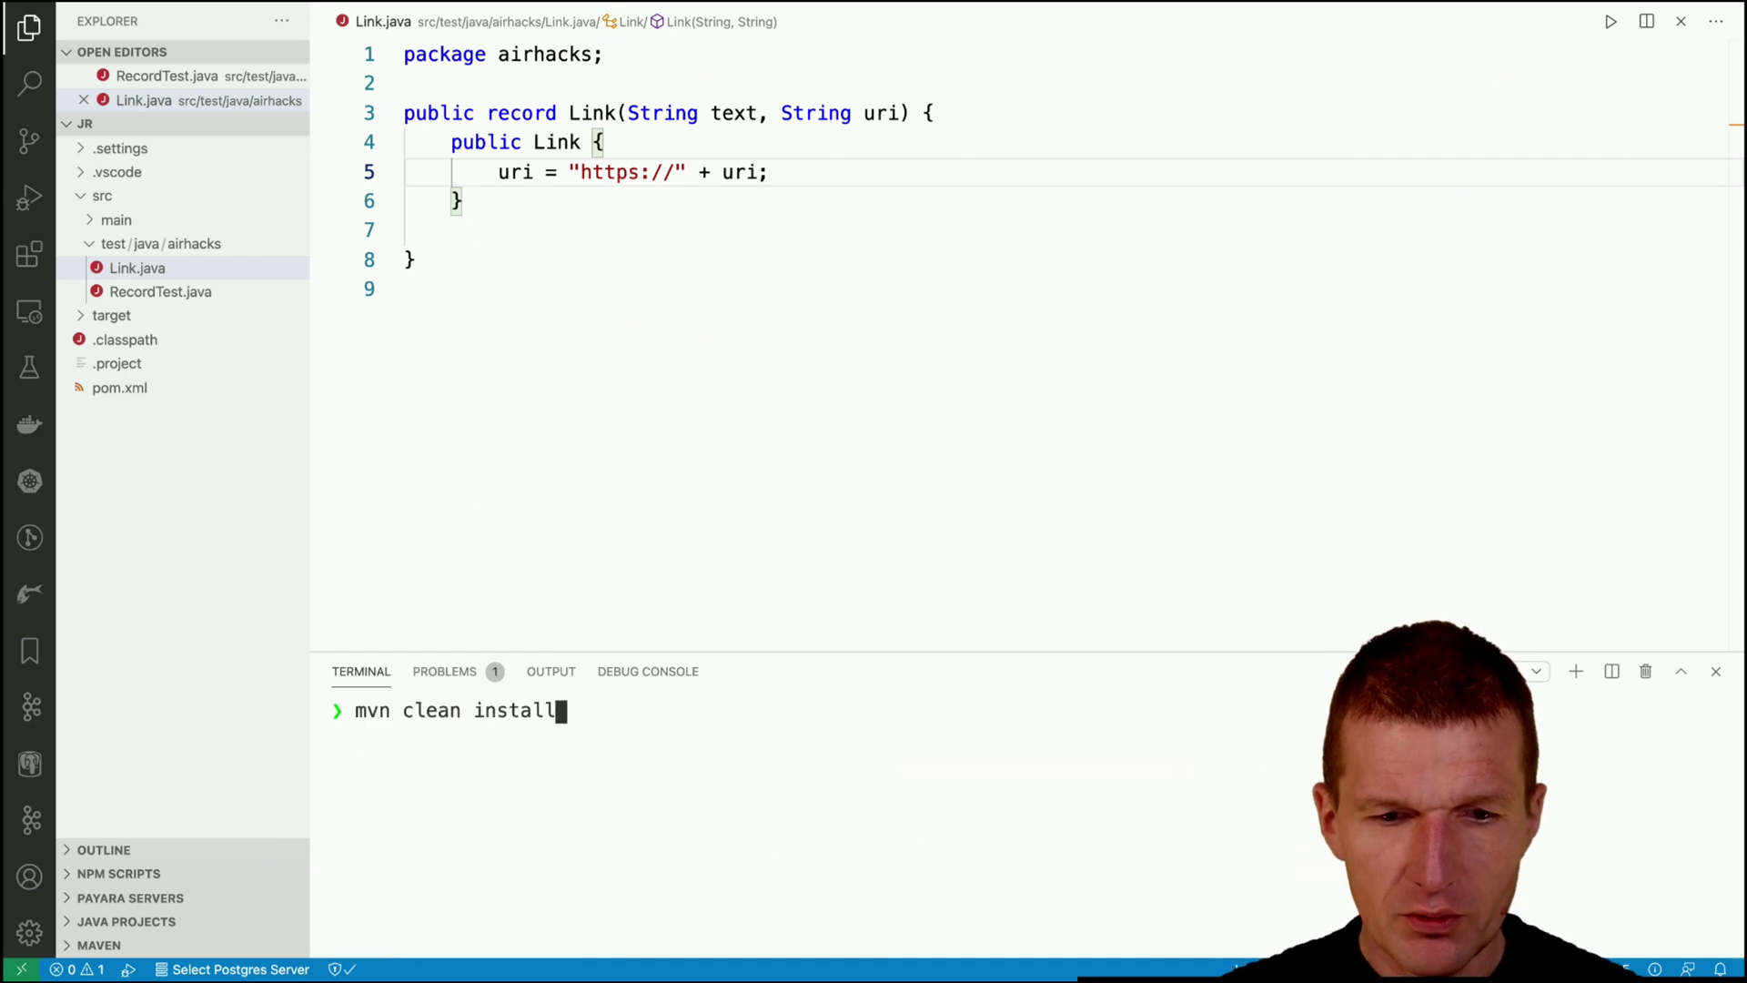
pyautogui.press('Return')
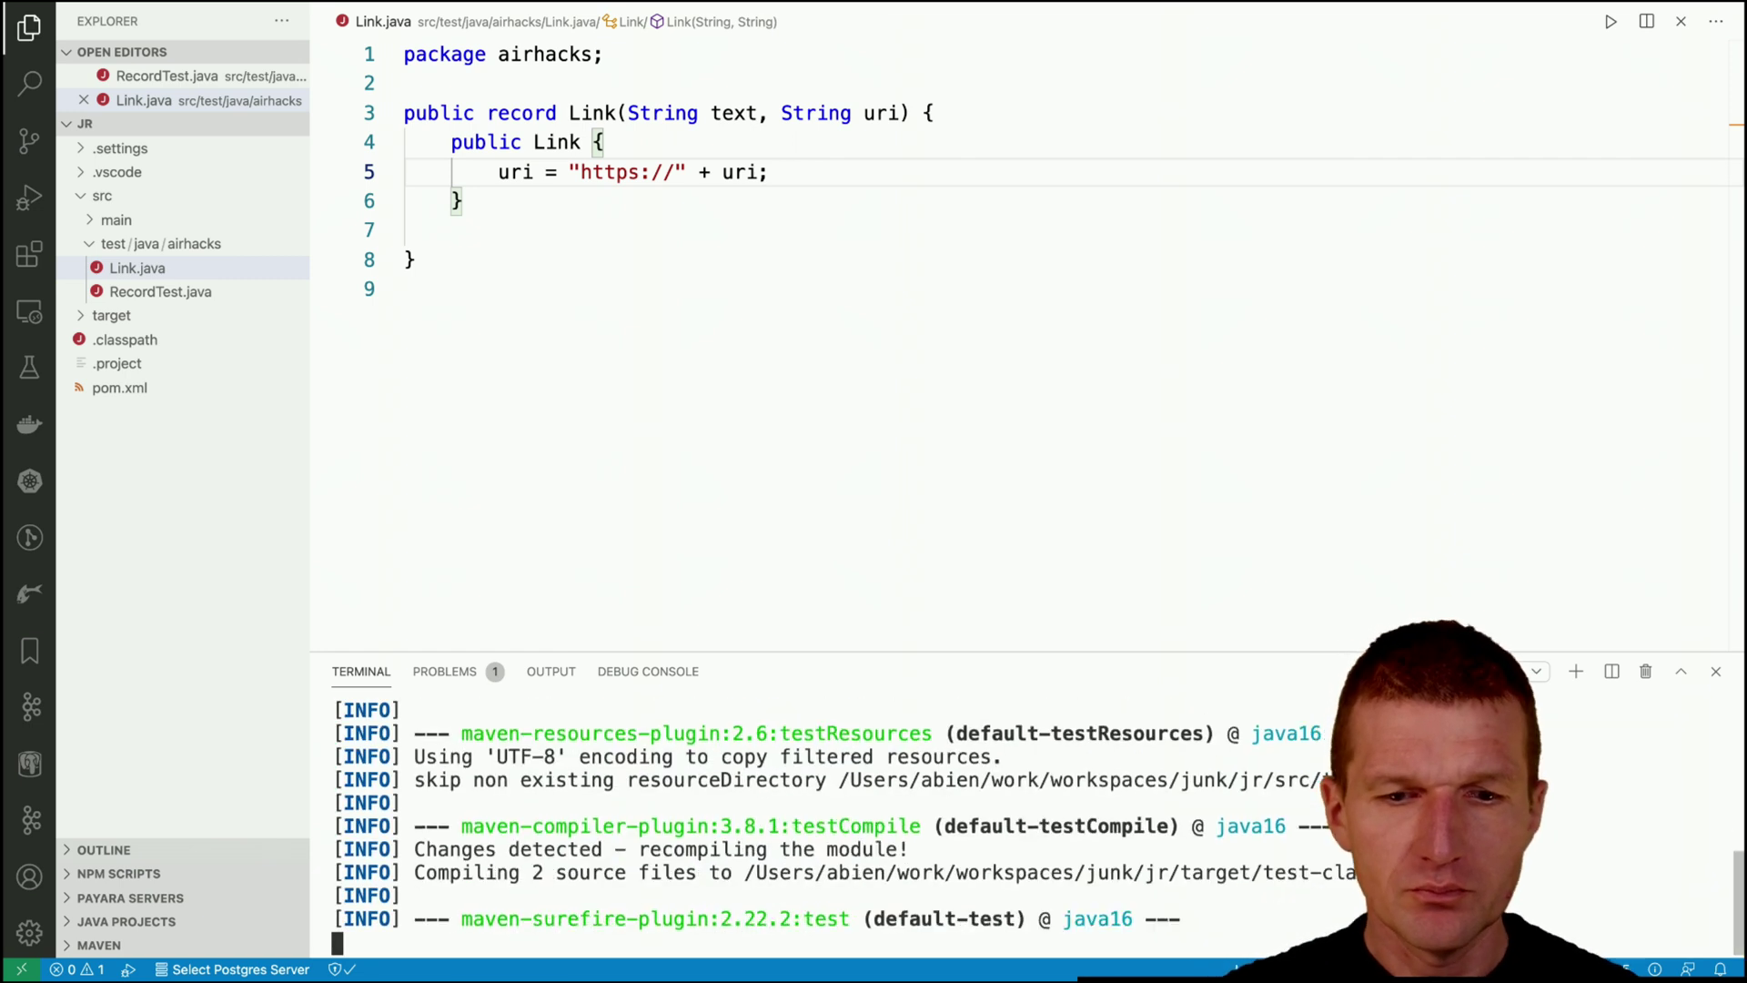
pyautogui.scroll(5, 819, 819)
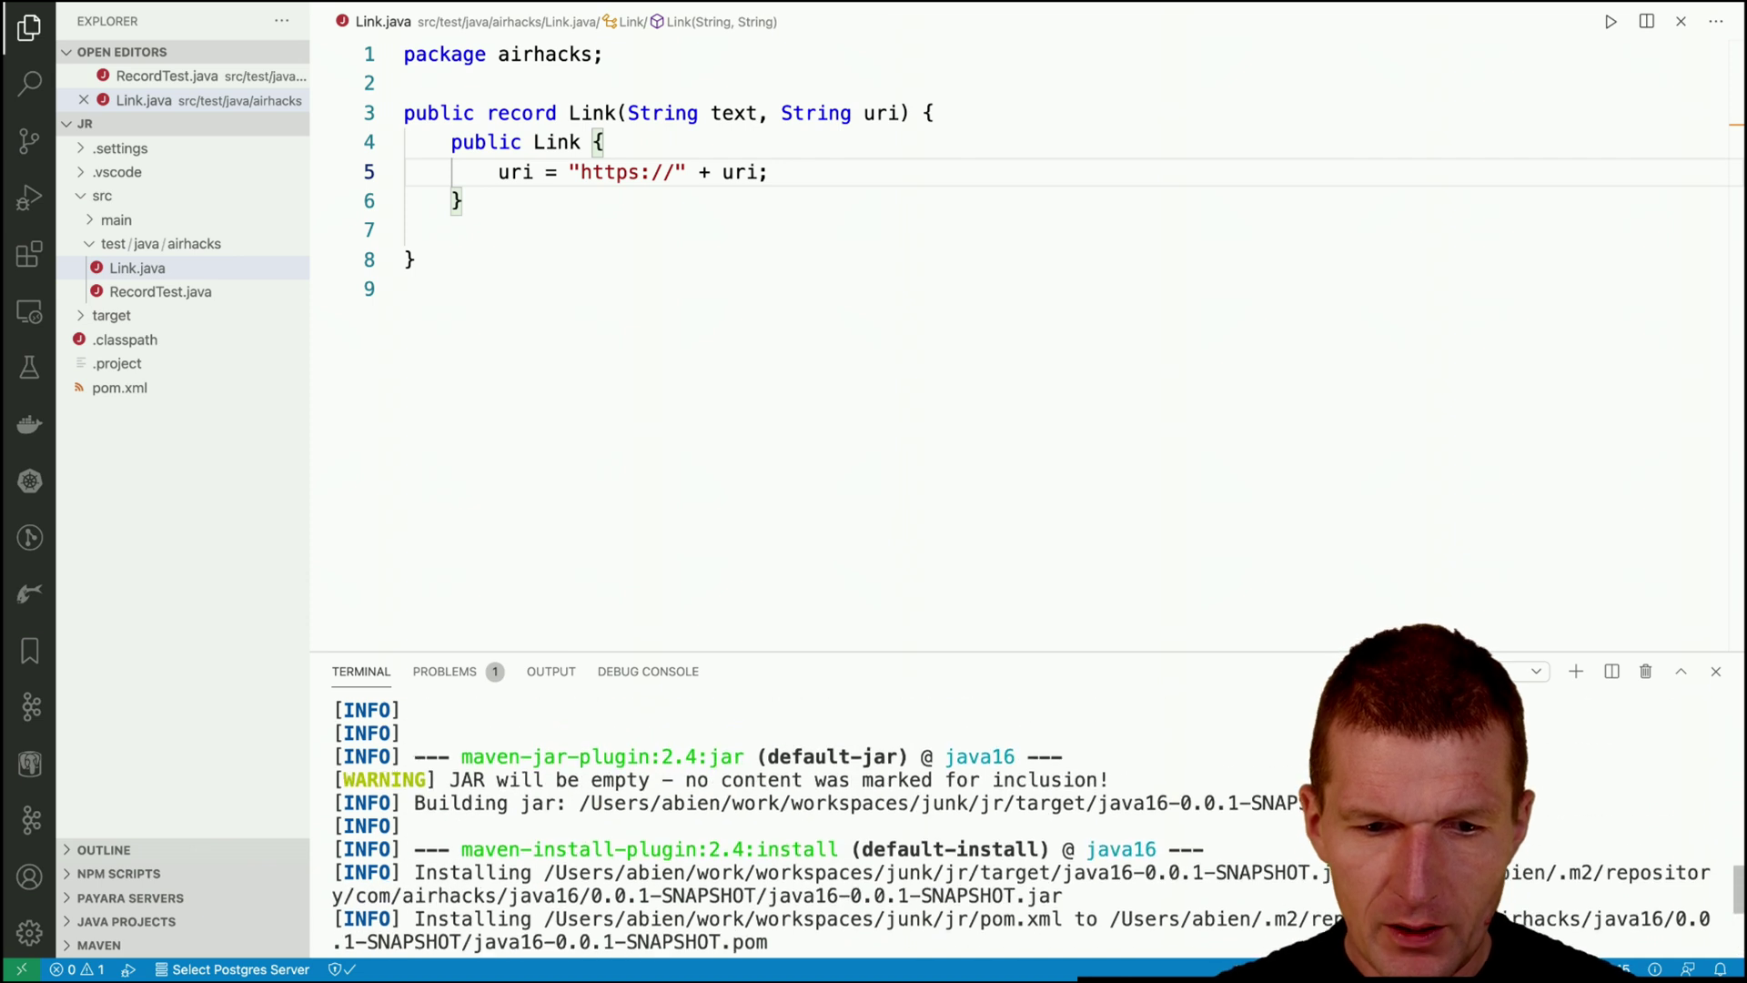
pyautogui.scroll(5, 819, 819)
pyautogui.scroll(3, 819, 819)
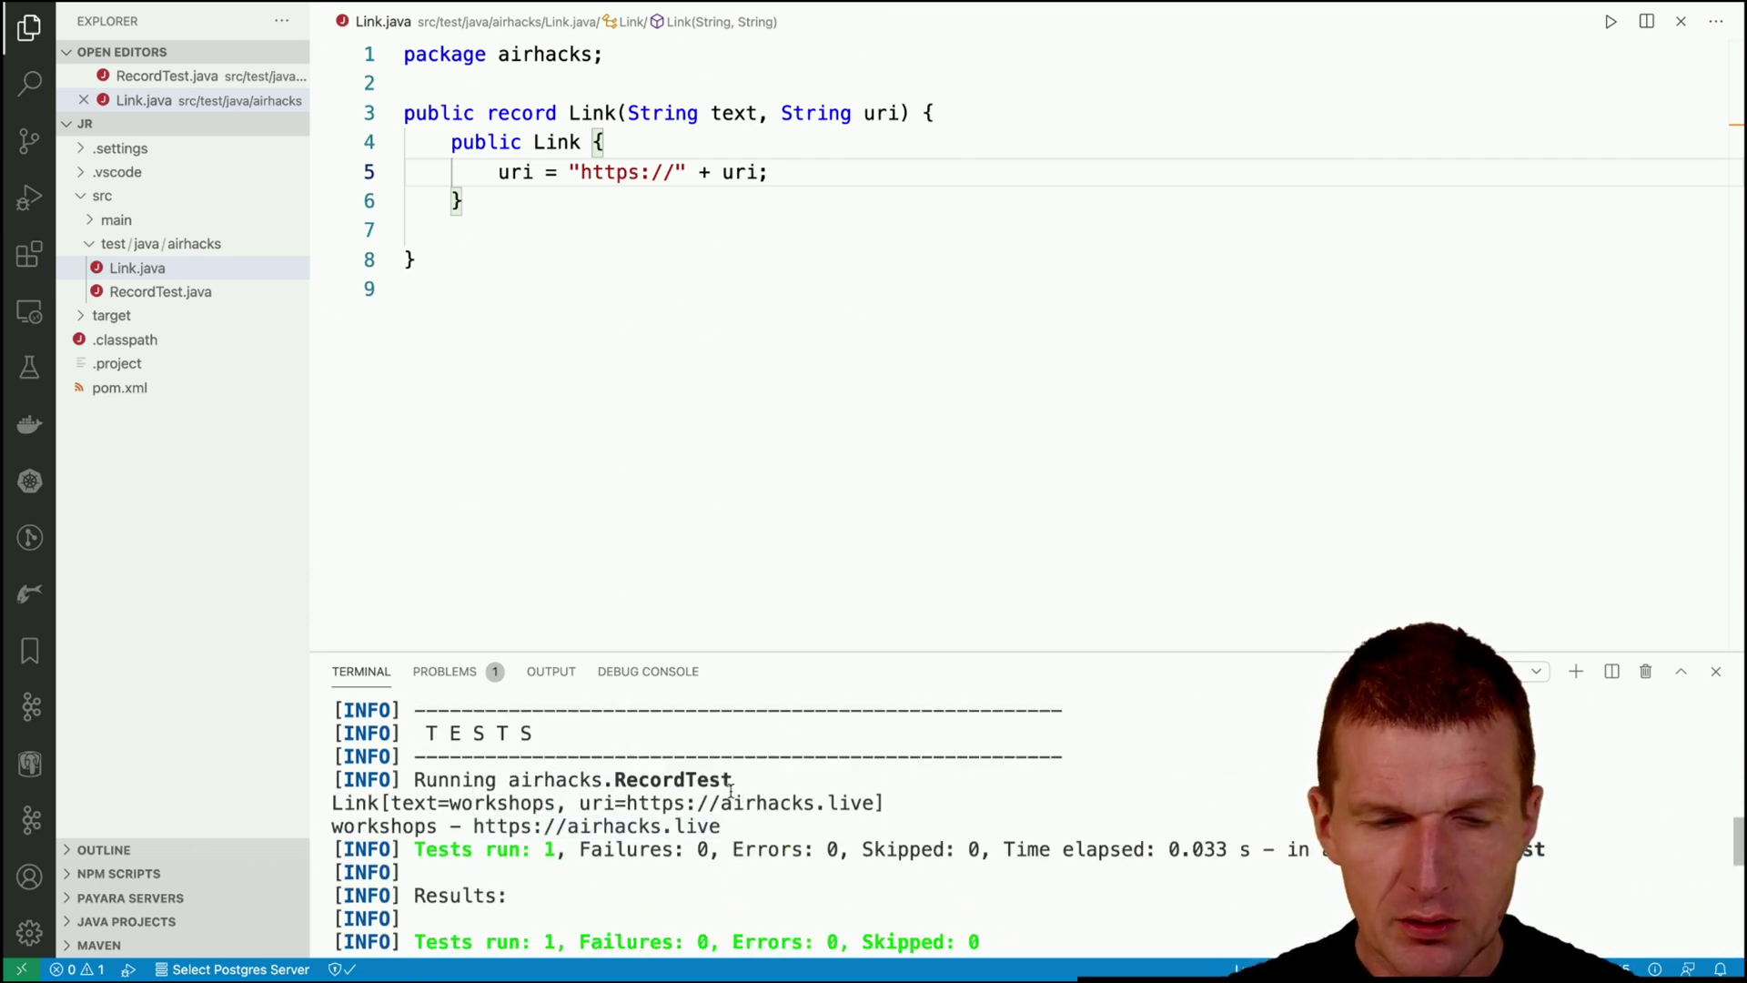
pyautogui.moveTo(160, 292)
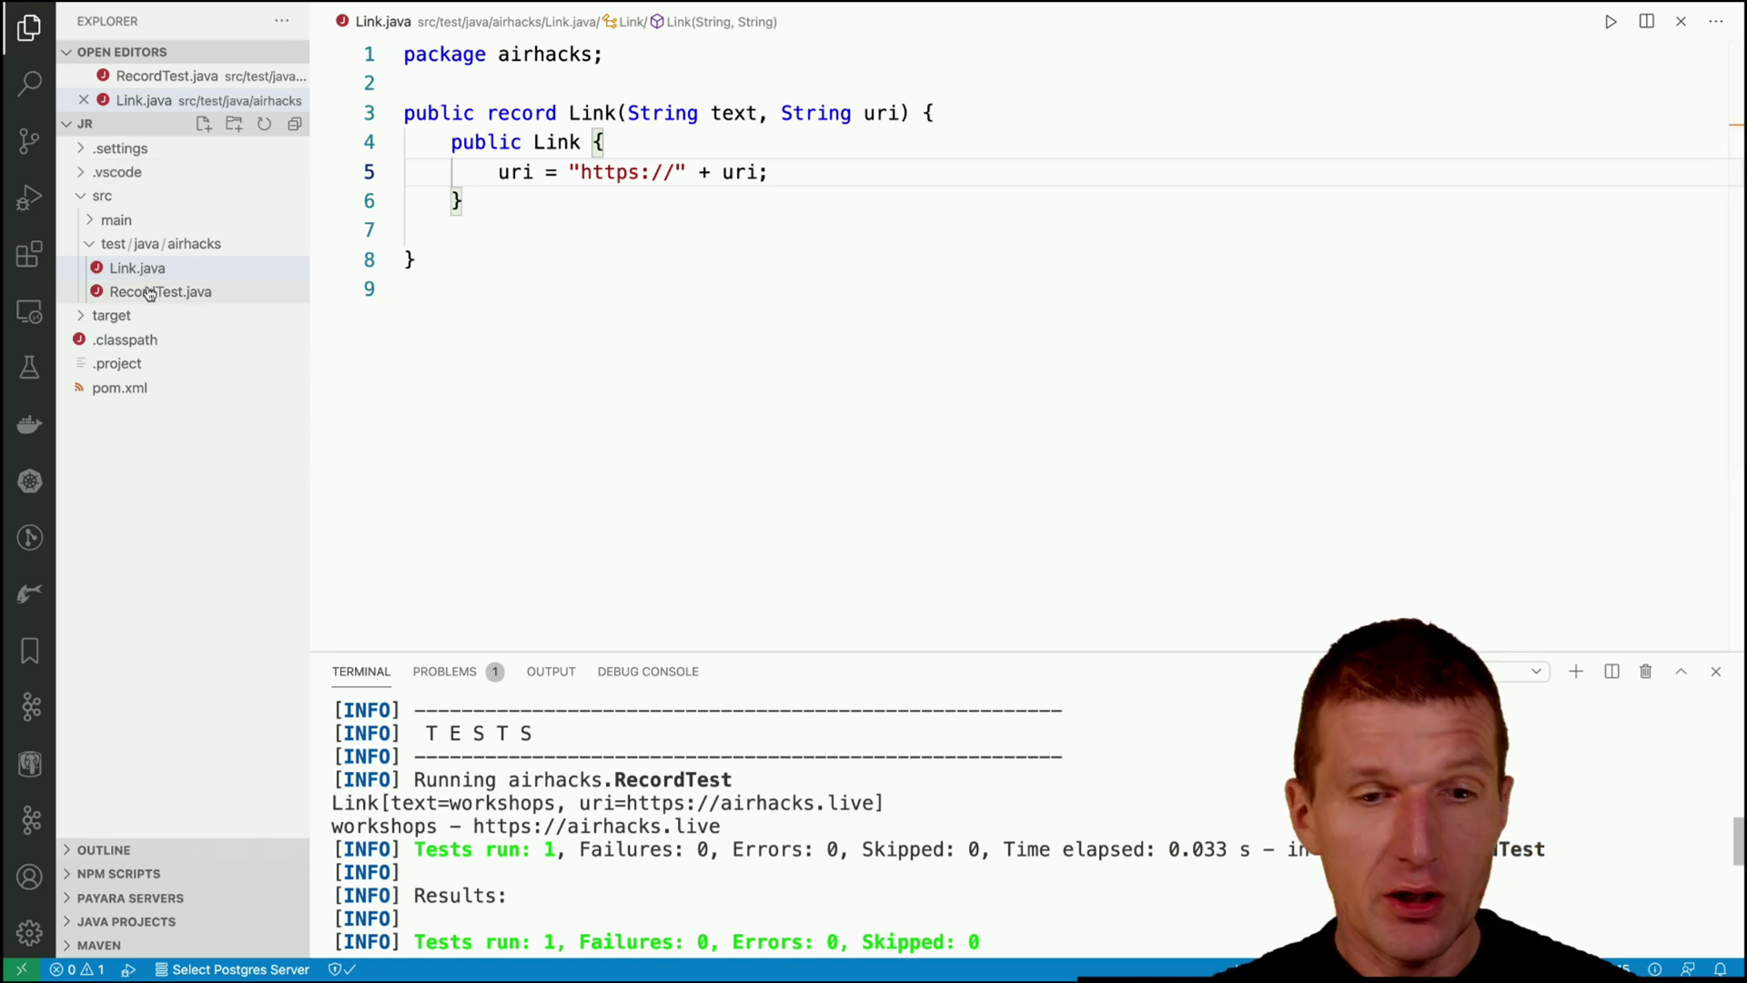
pyautogui.click(464, 200)
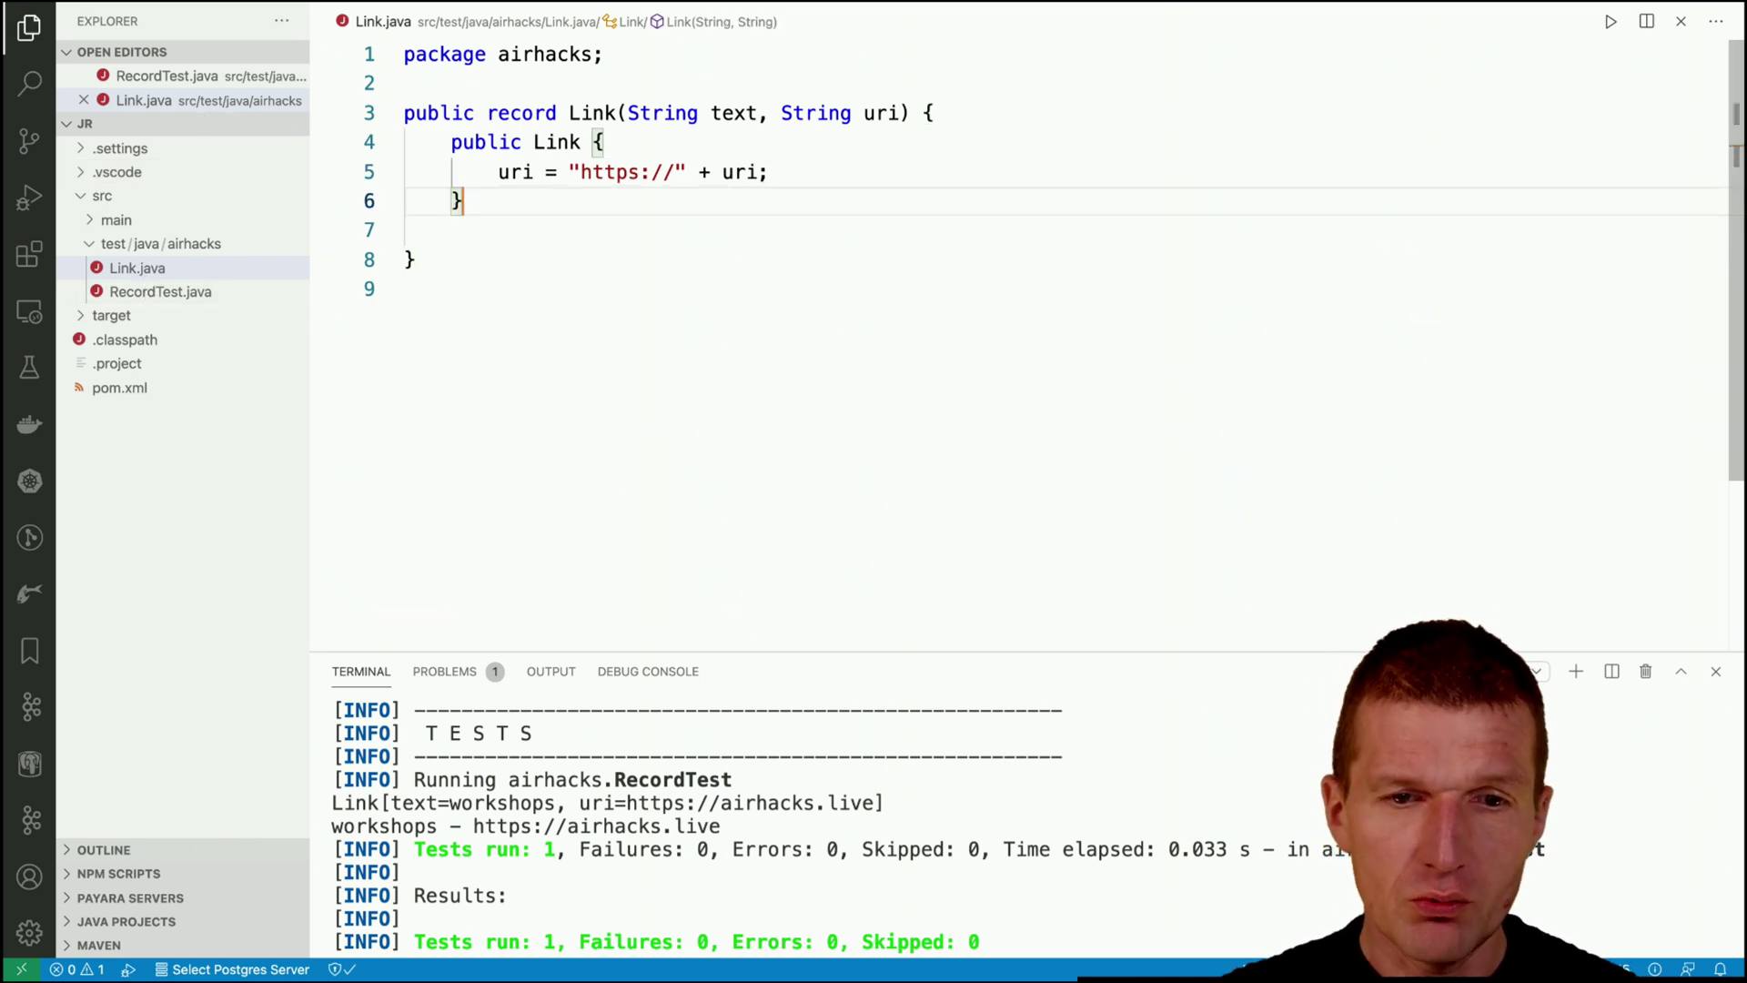
pyautogui.press('Return')
pyautogui.press('Return')
pyautogui.write('publi c')
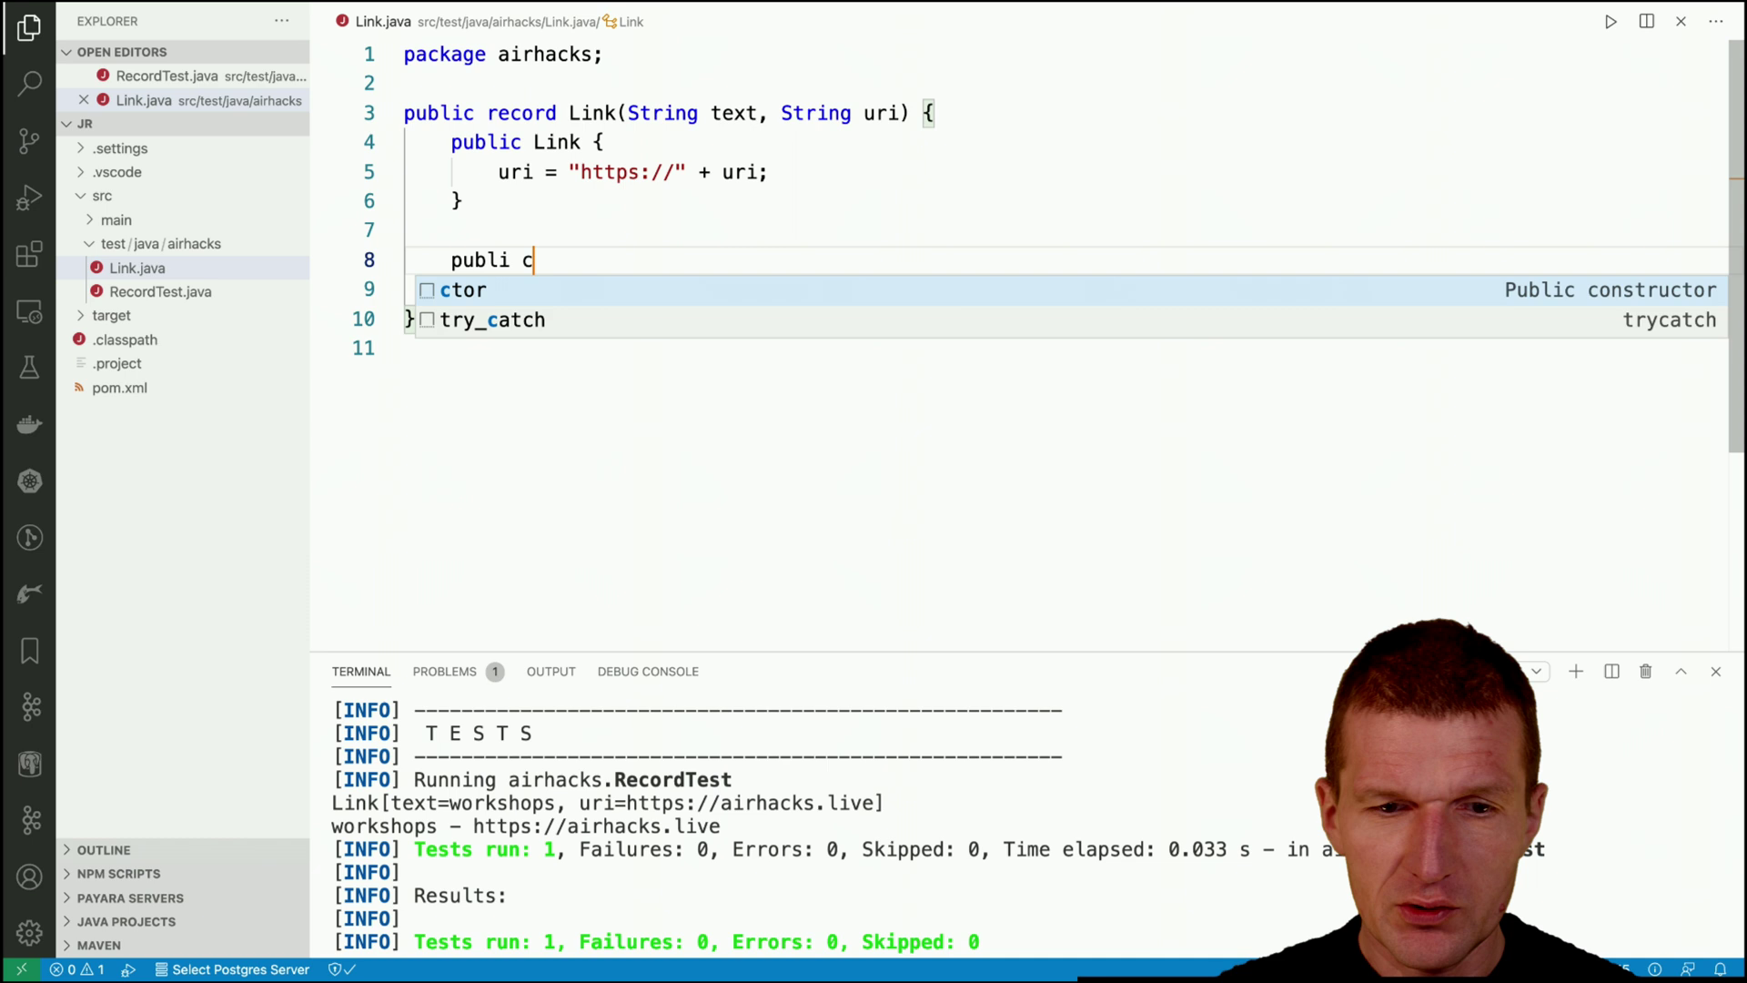
pyautogui.press('BackSpace')
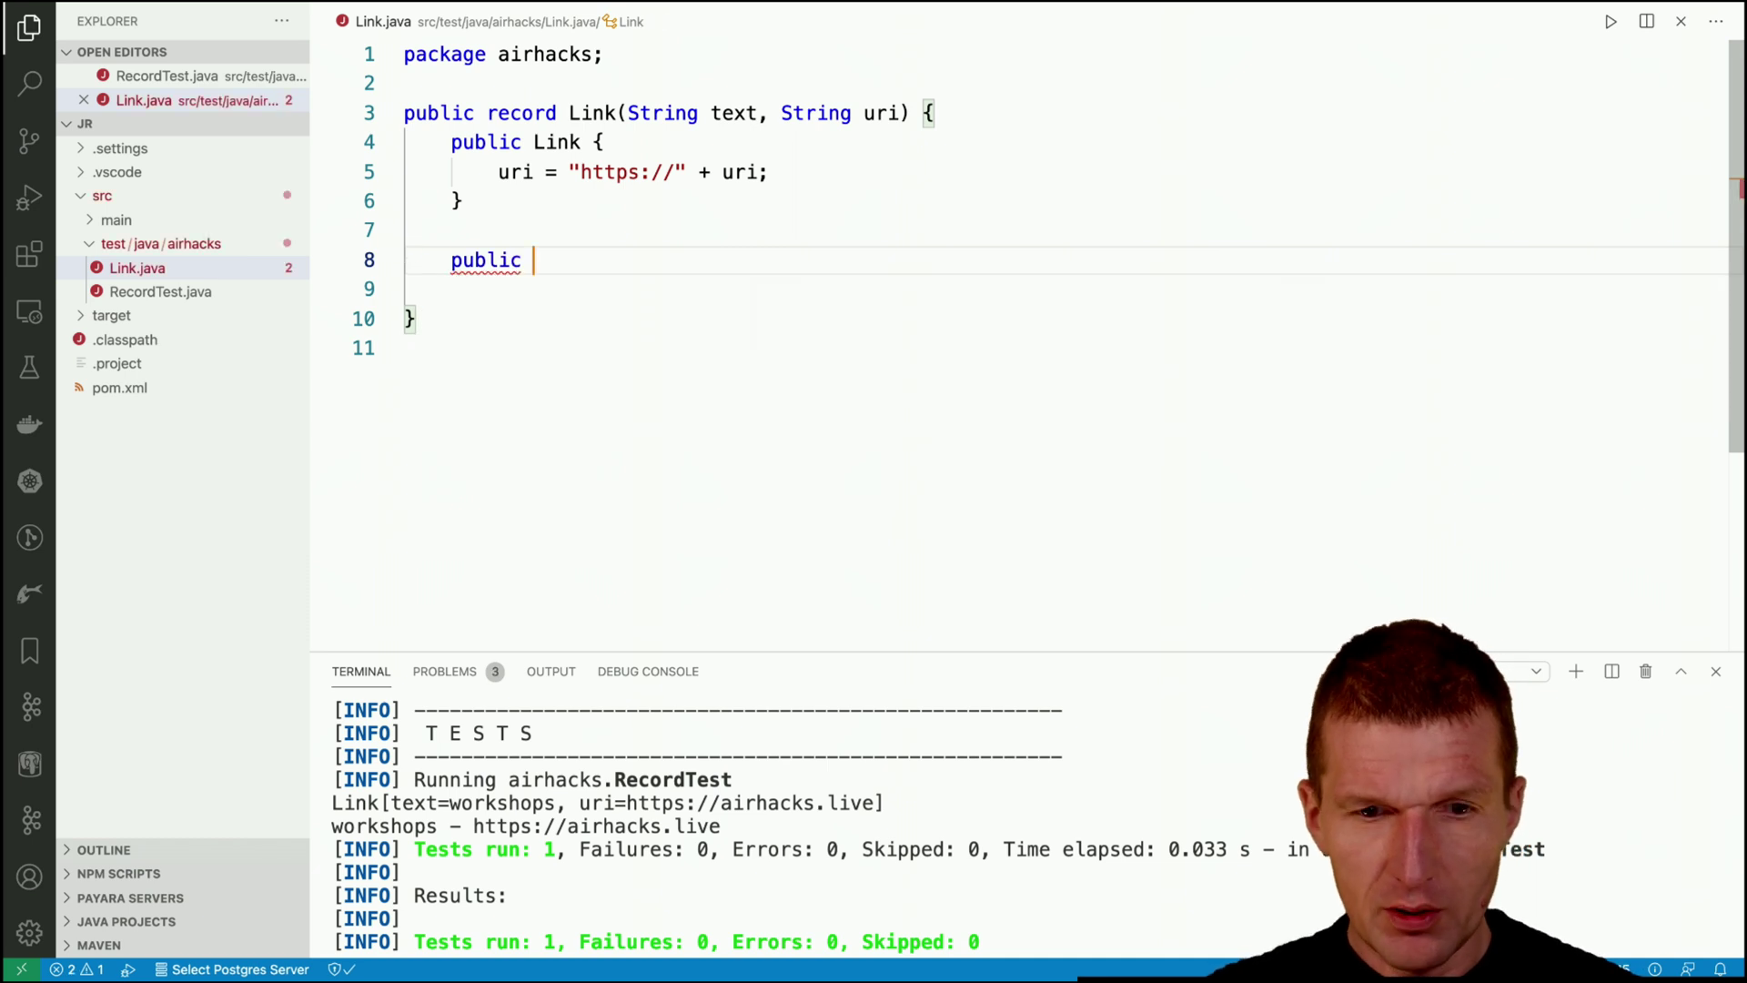
pyautogui.write('stati c')
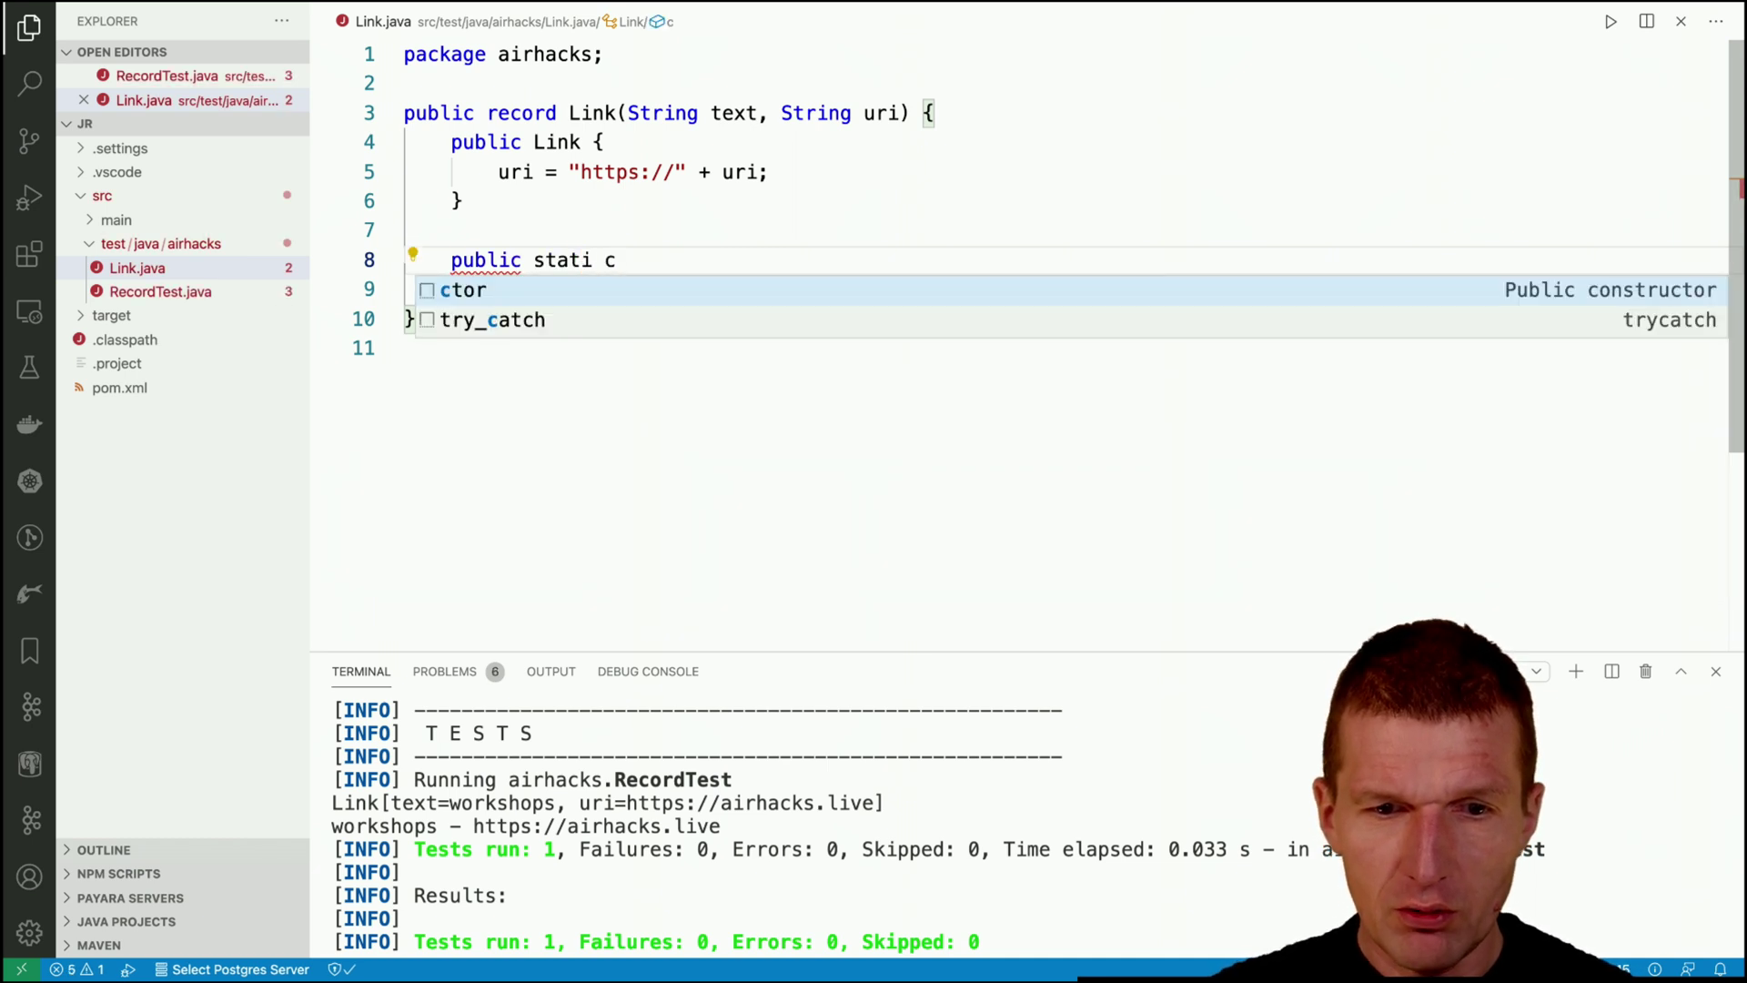
pyautogui.press('BackSpace')
pyautogui.press('BackSpace')
pyautogui.write('c example')
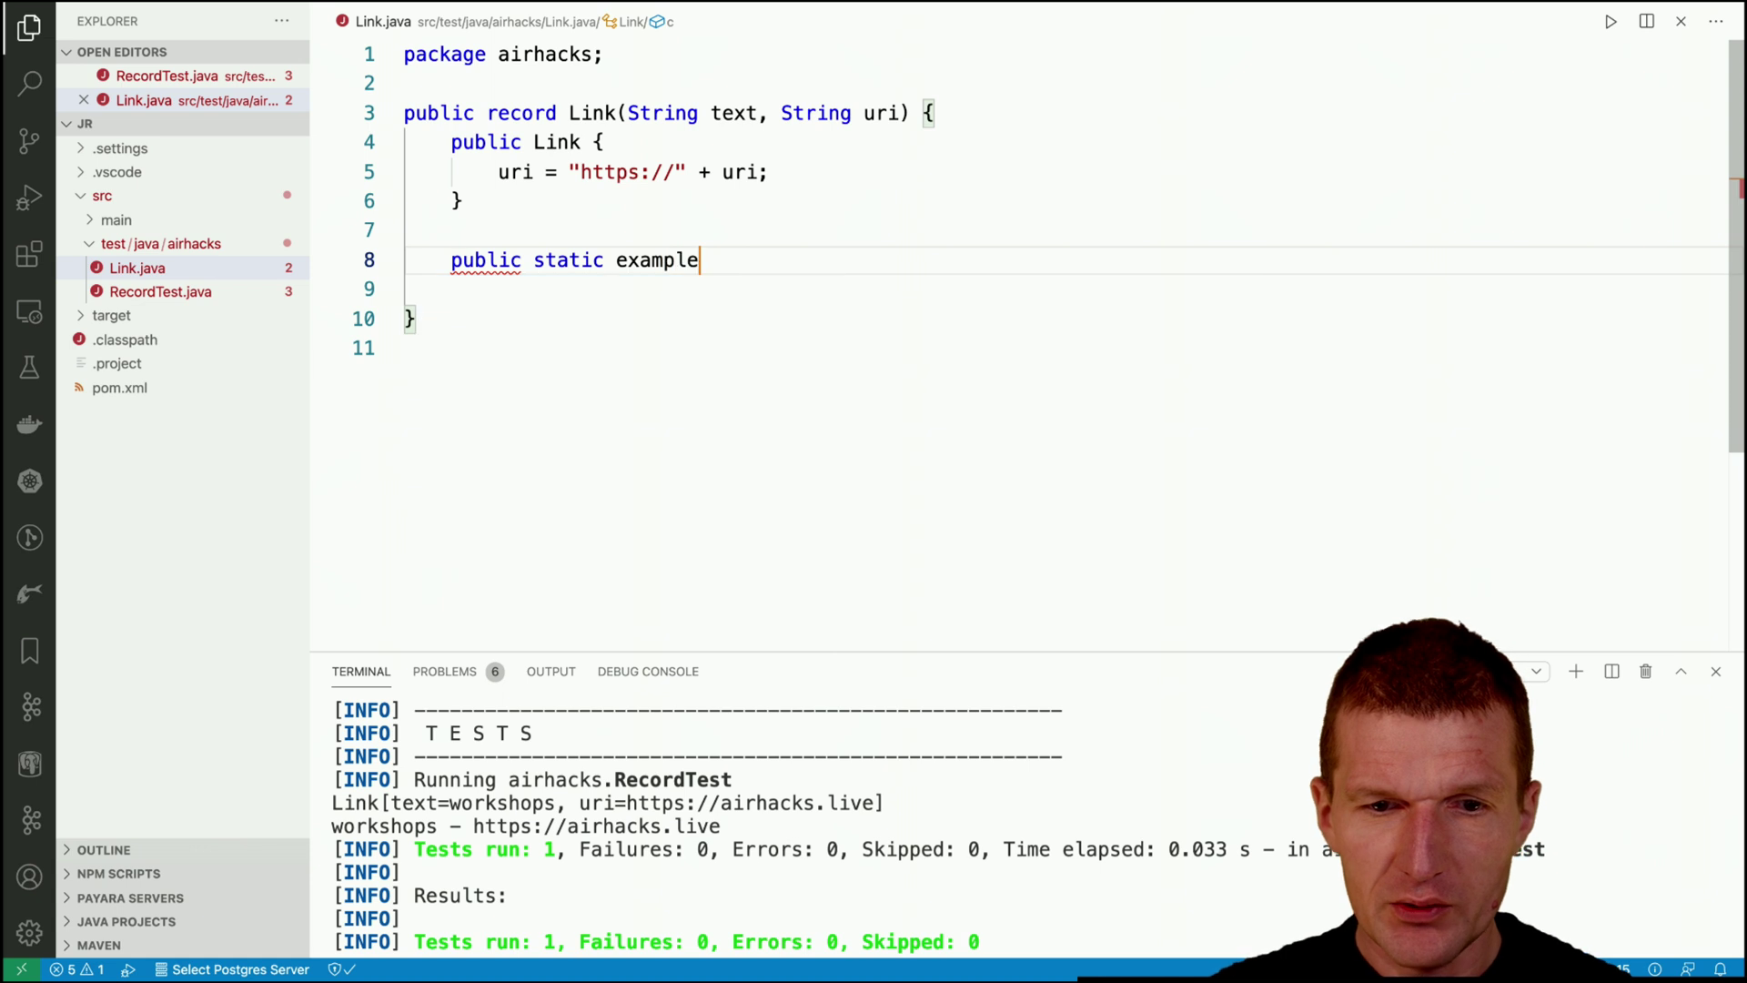
pyautogui.press('BackSpace')
pyautogui.press('BackSpace')
pyautogui.press('BackSpace')
pyautogui.press('BackSpace')
pyautogui.press('BackSpace')
pyautogui.press('BackSpace')
pyautogui.press('BackSpace')
pyautogui.write('S')
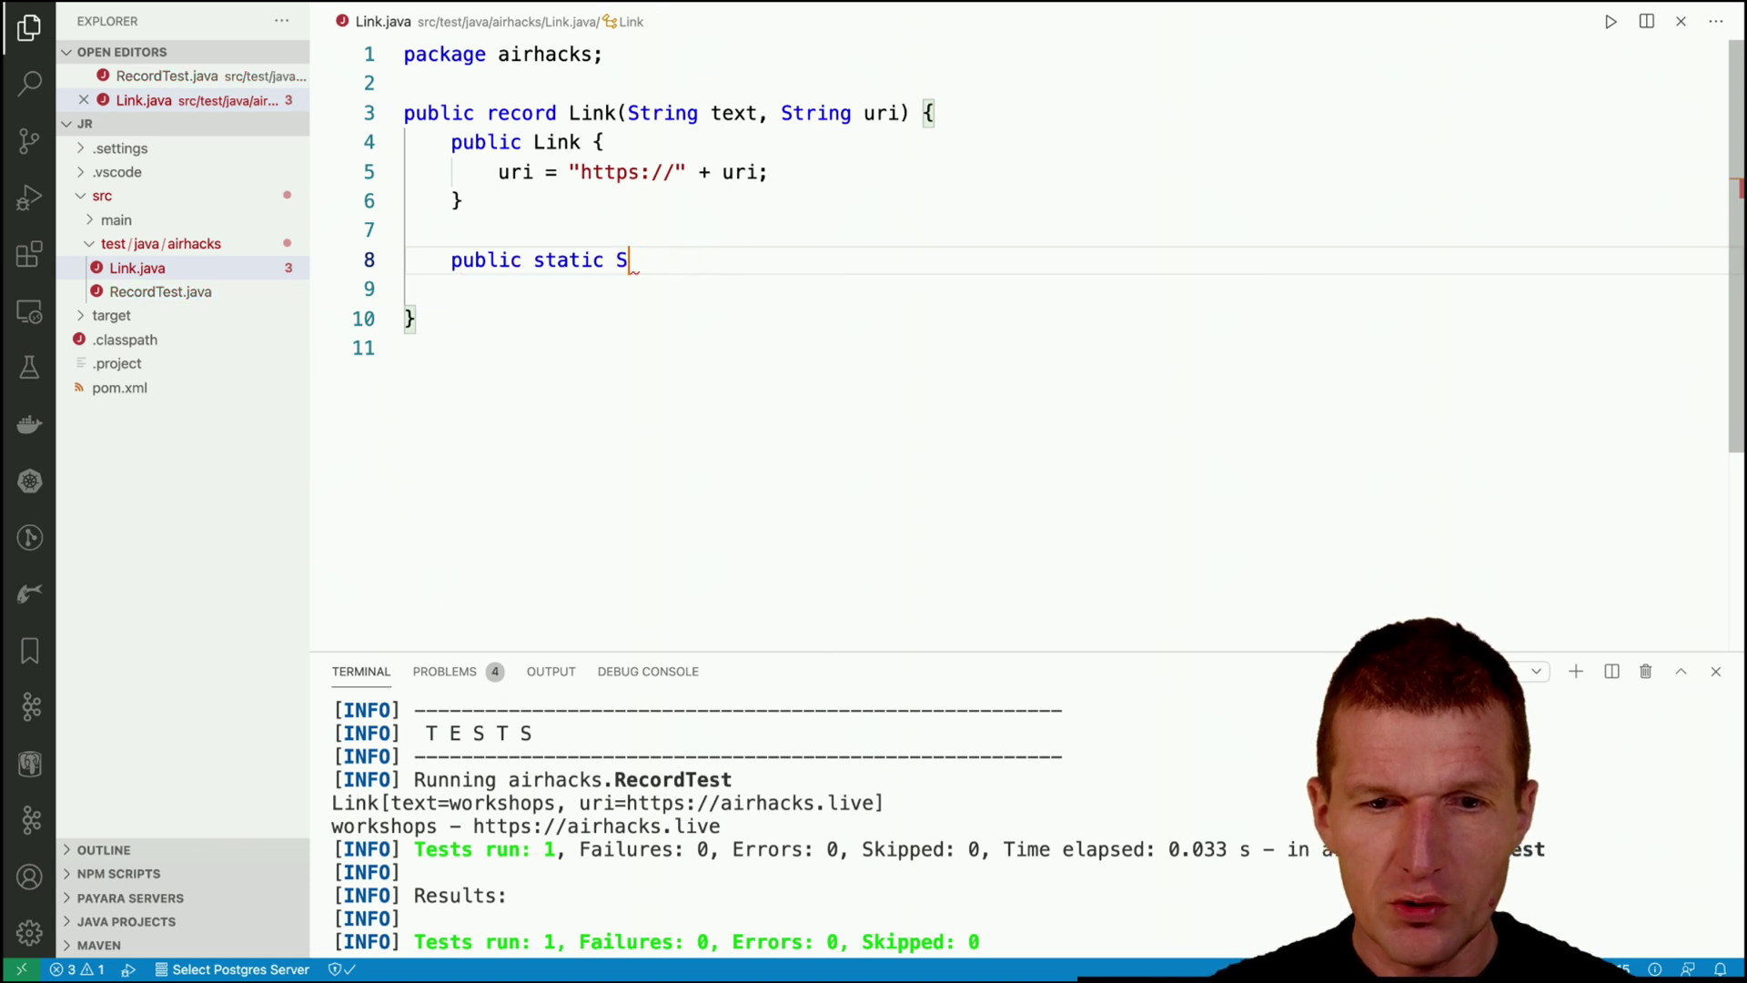
pyautogui.write('tring example')
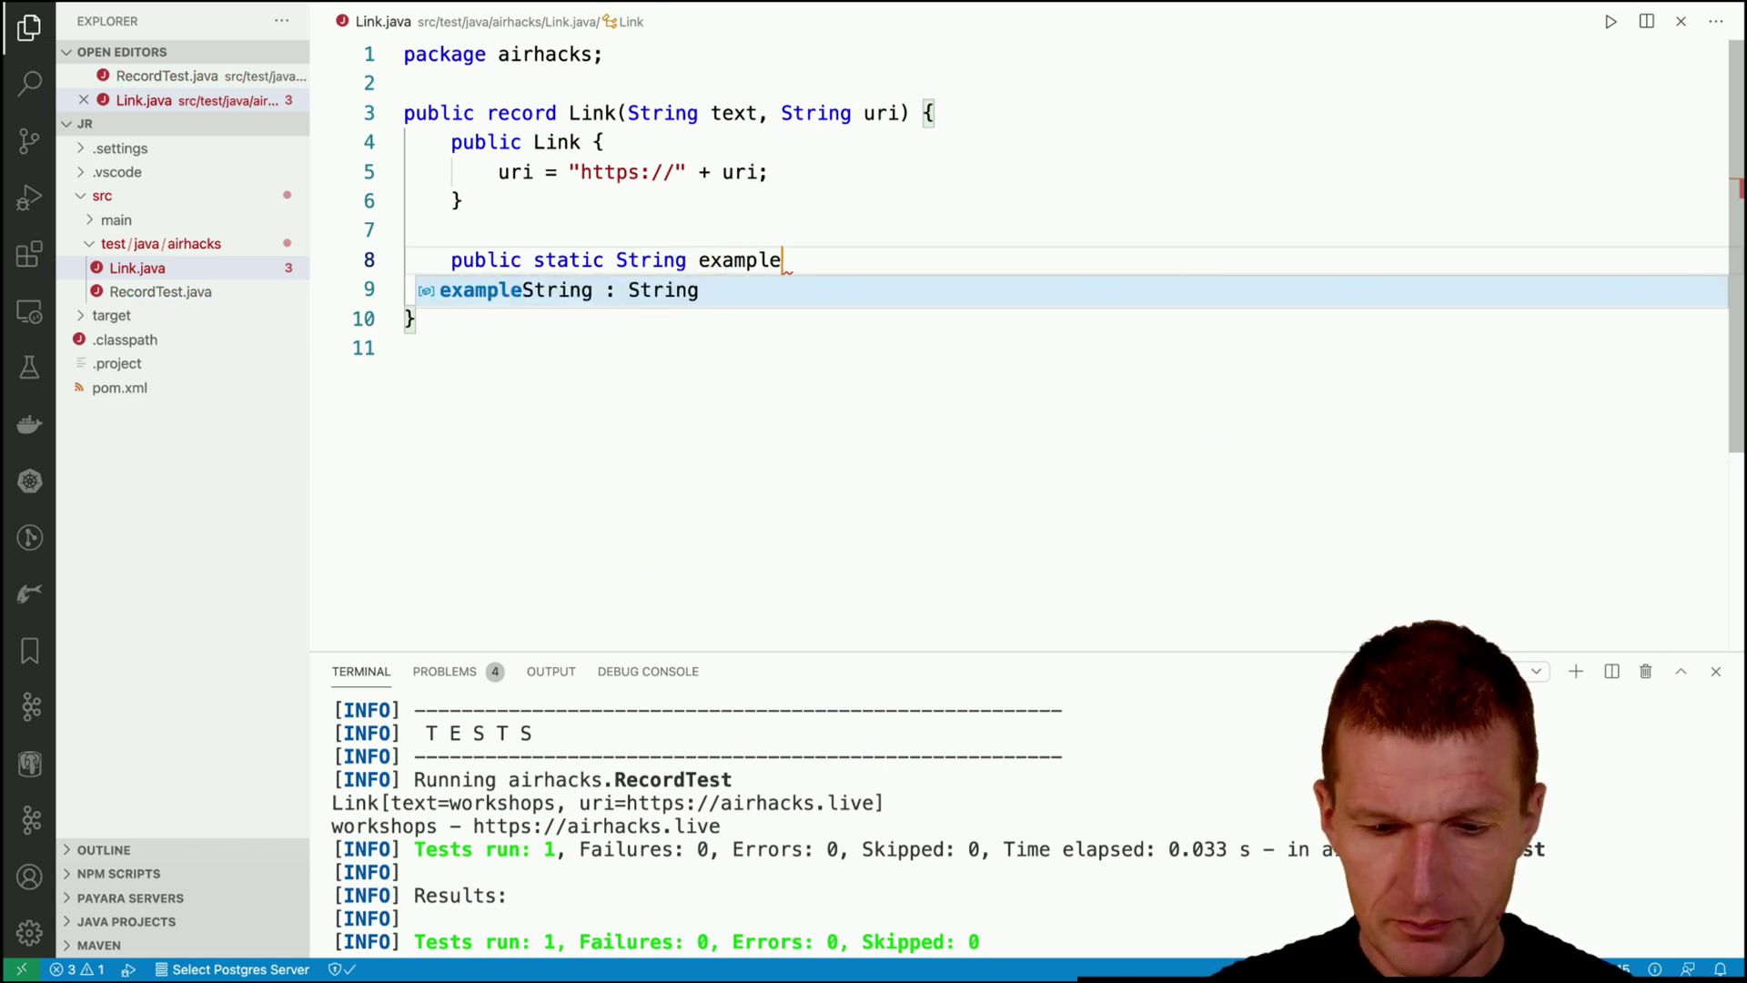
pyautogui.write('() {')
pyautogui.press('Return')
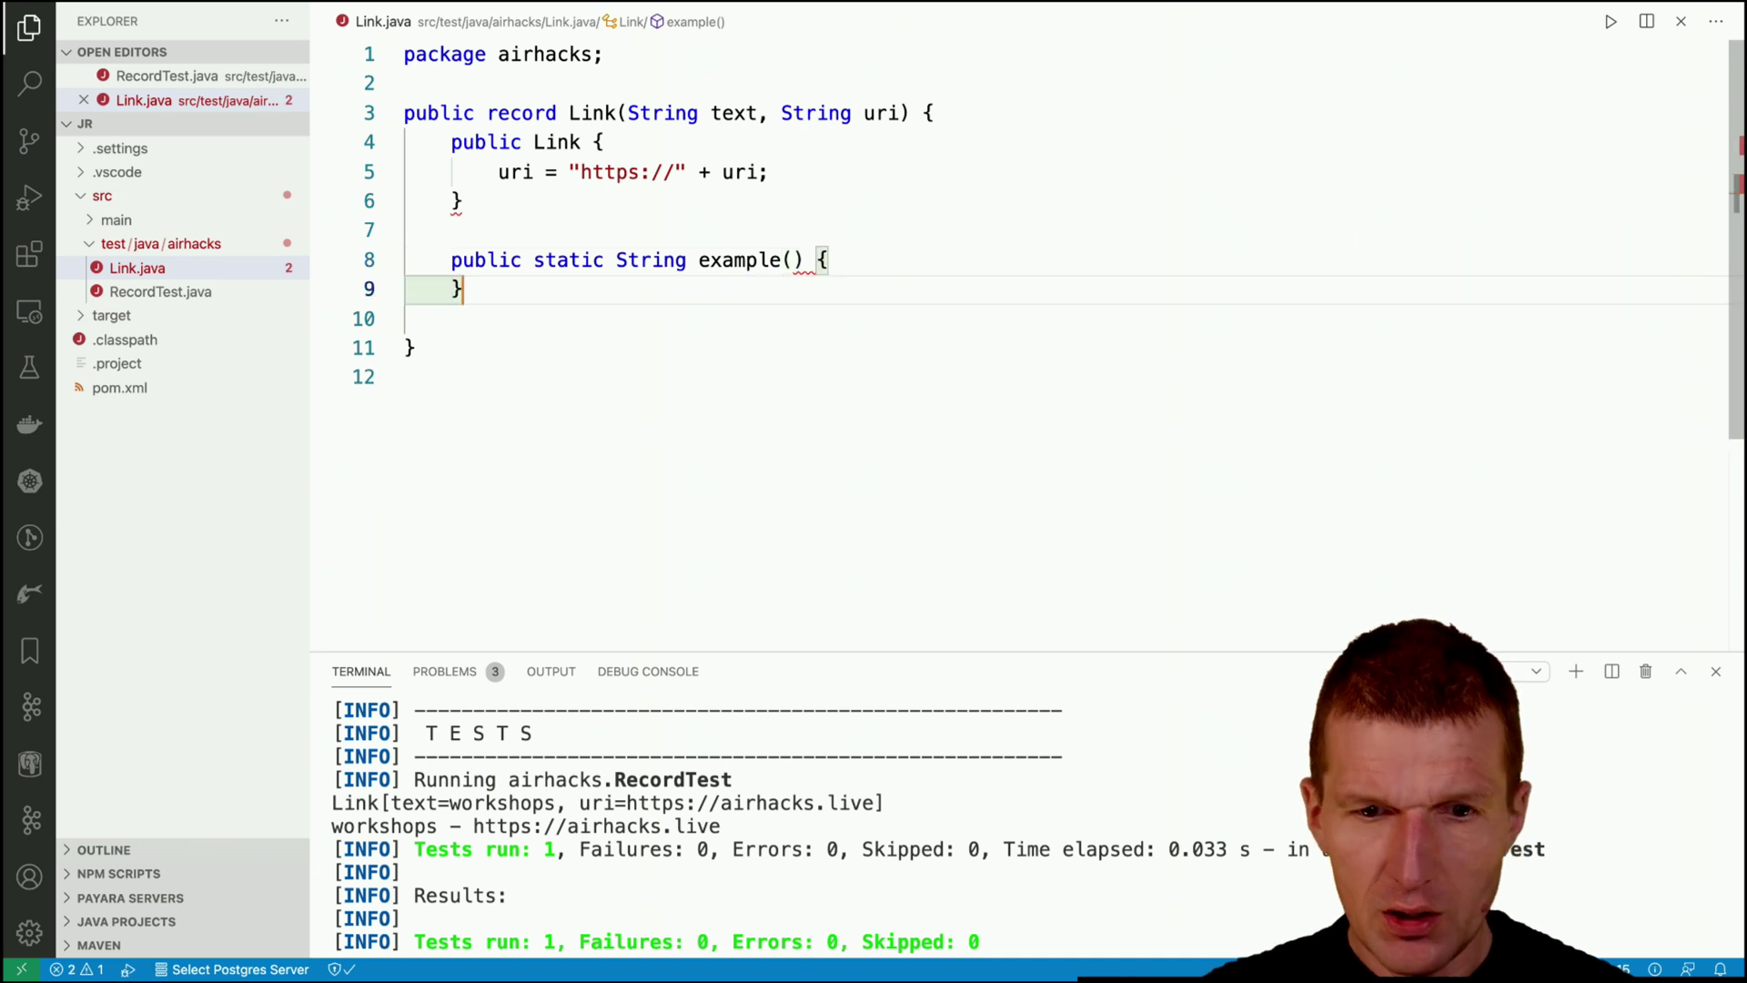
pyautogui.press('Down')
pyautogui.press('Up')
pyautogui.write('re')
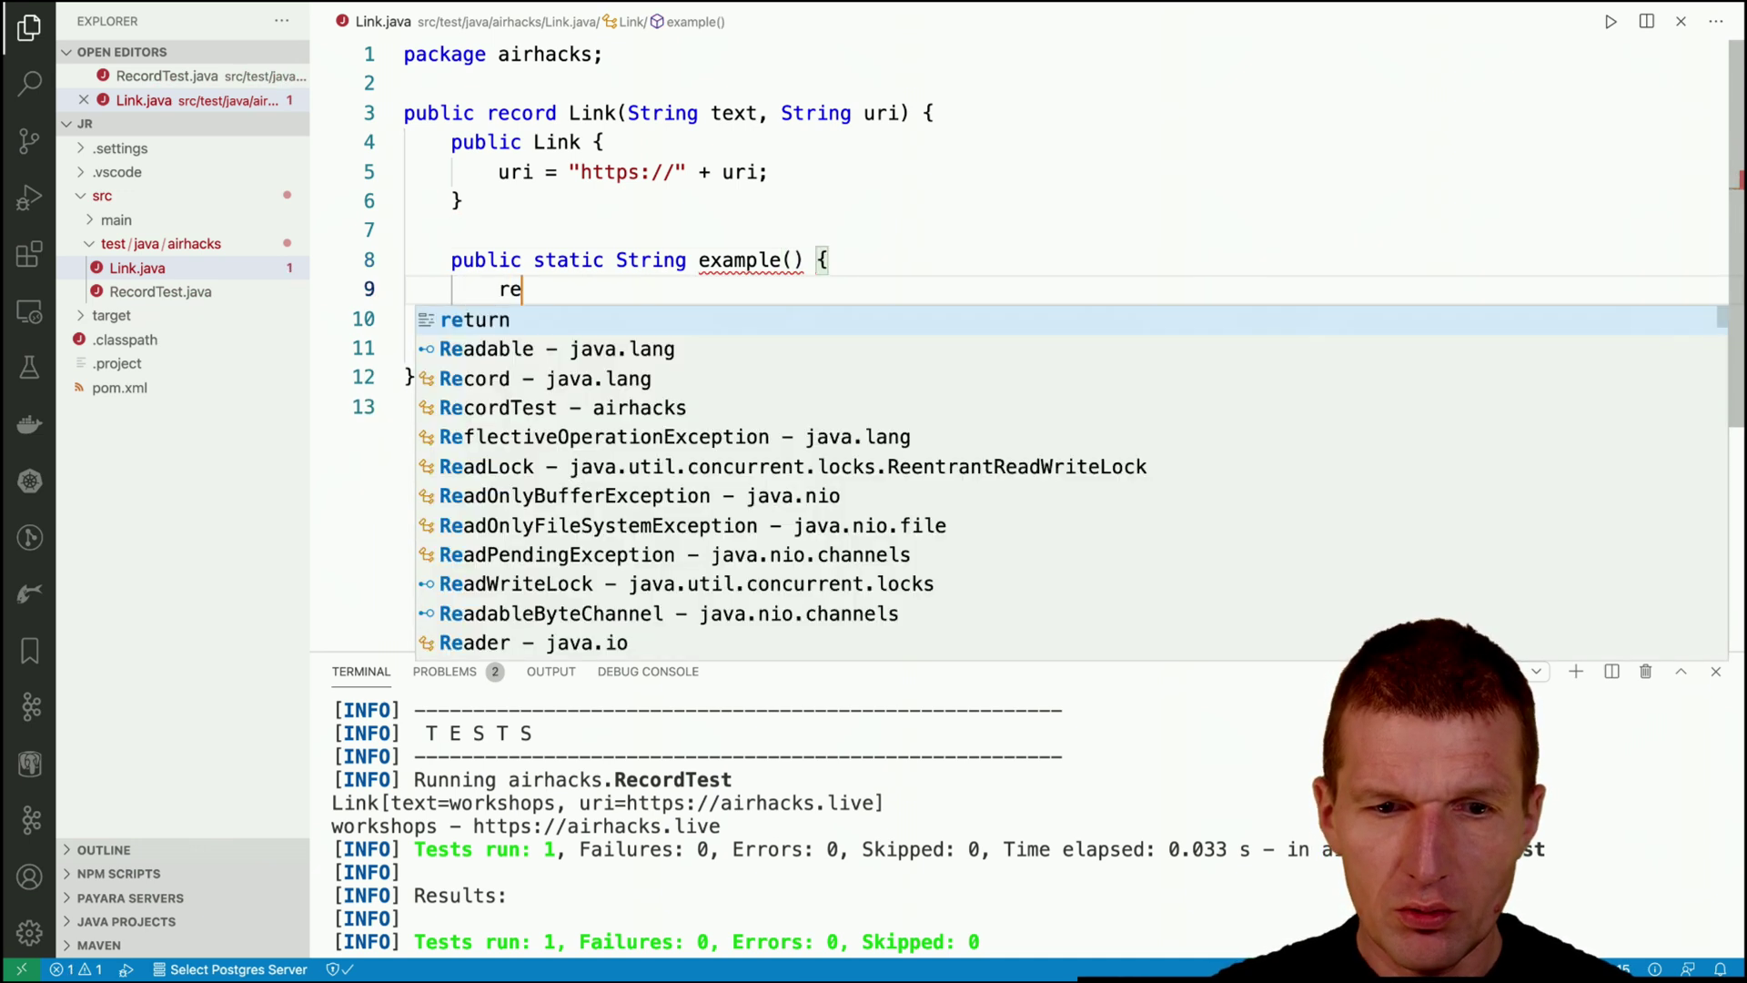
pyautogui.write('turn "https')
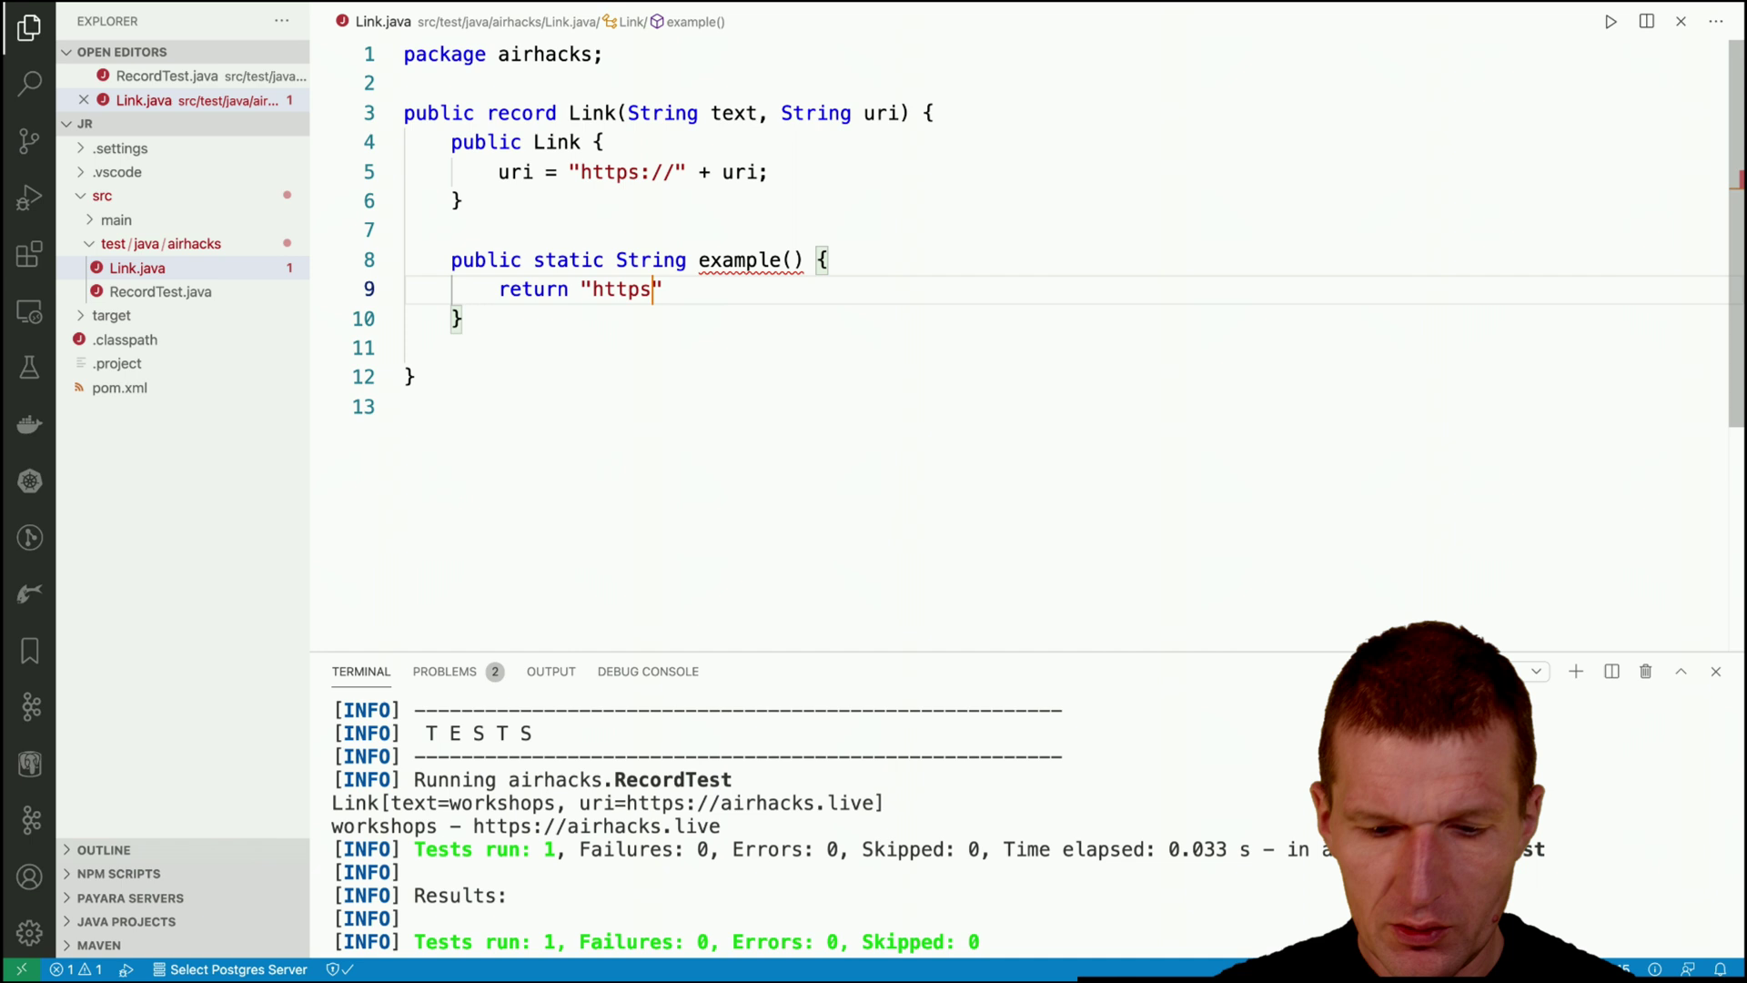
pyautogui.write('://airhacks.live')
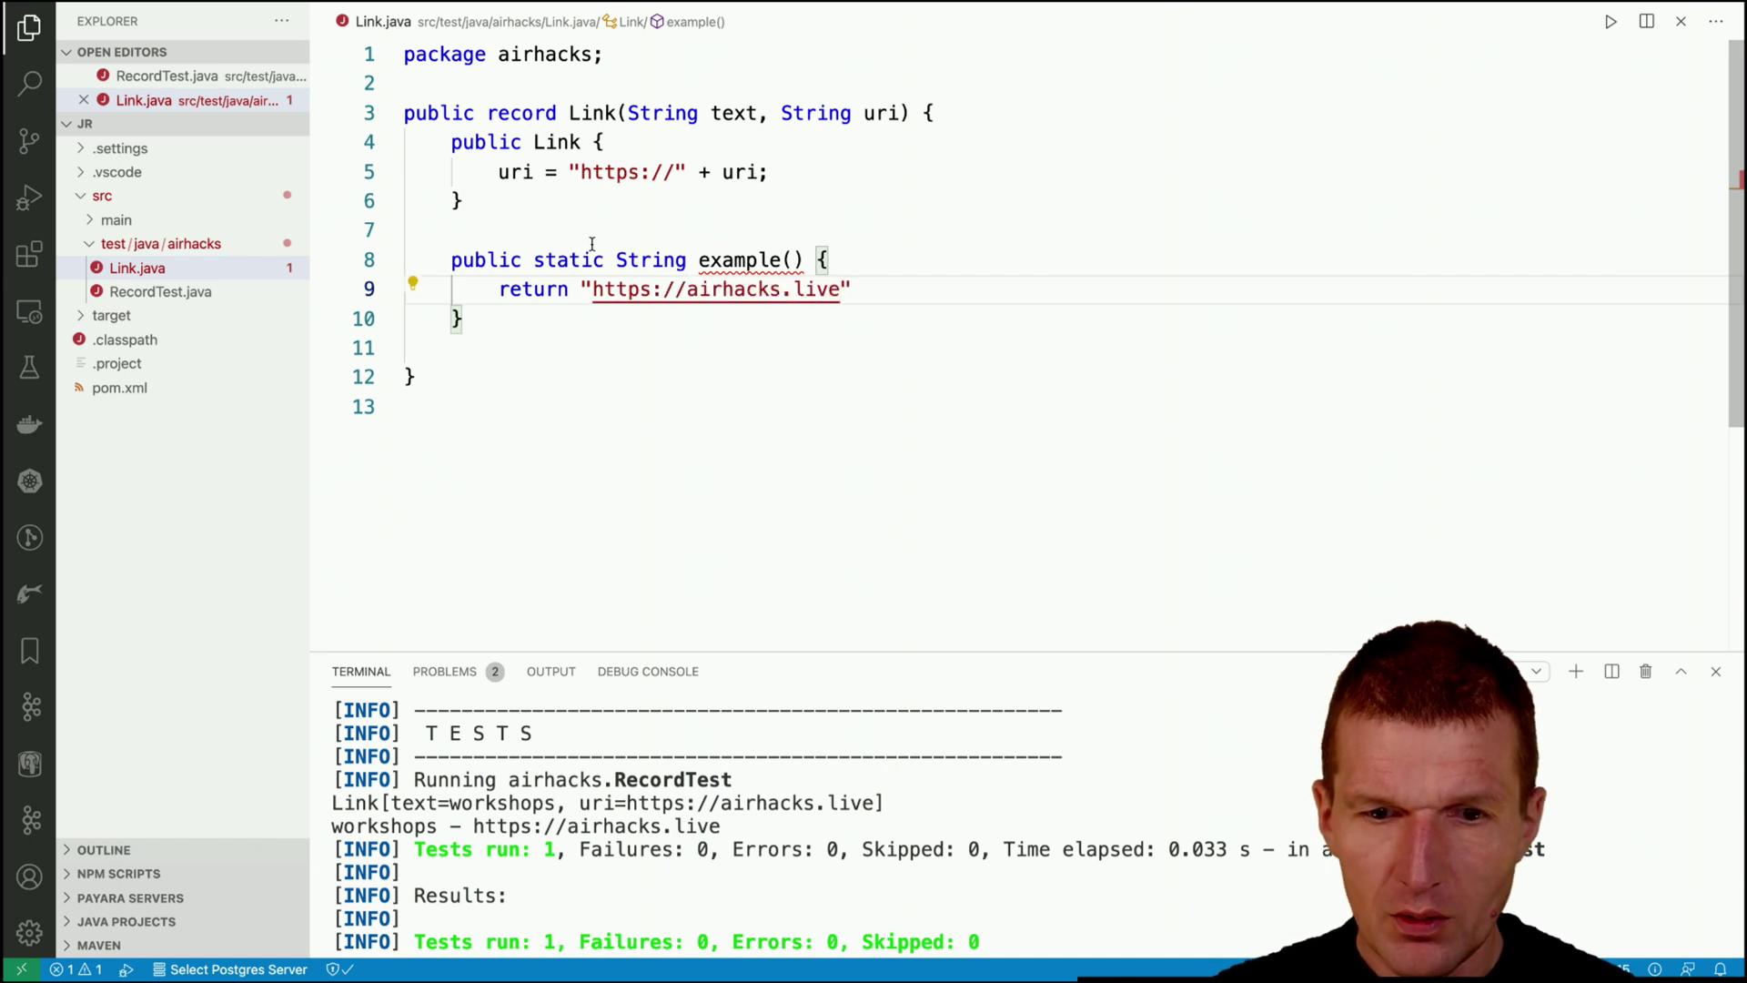
pyautogui.press('End')
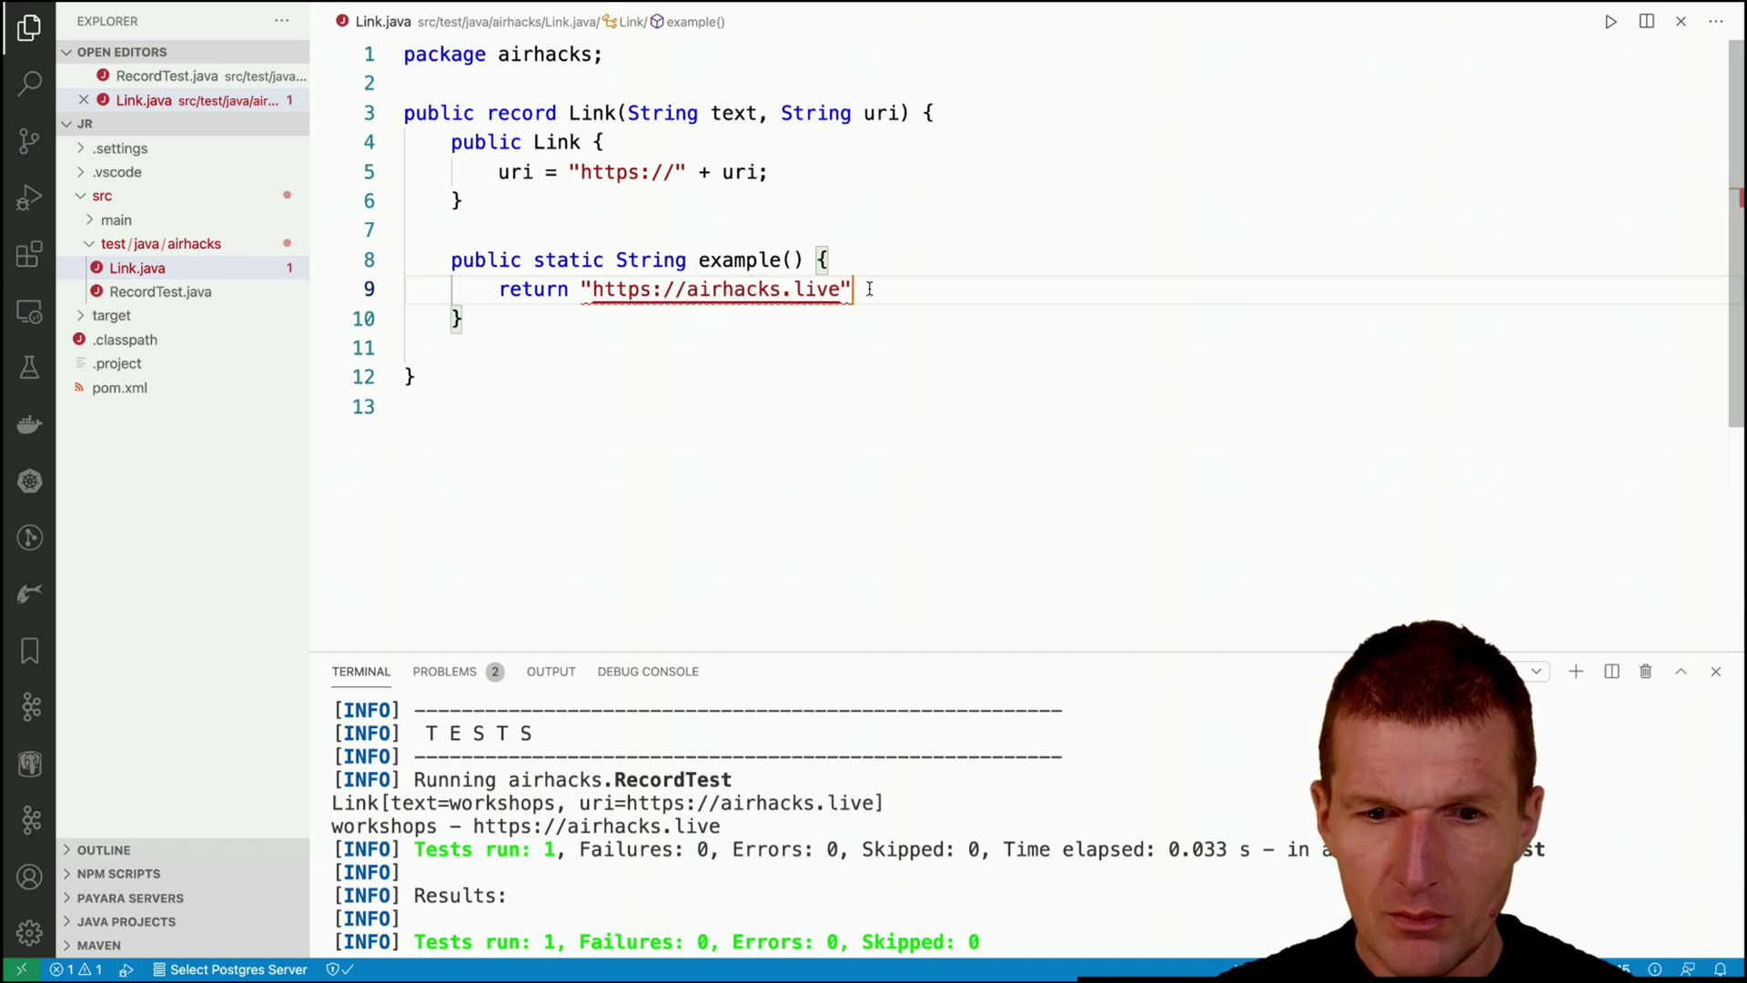
pyautogui.write(';')
pyautogui.hotkey('ctrl', 's')
# Rename the example() method to exampleURI().
pyautogui.click(779, 259)
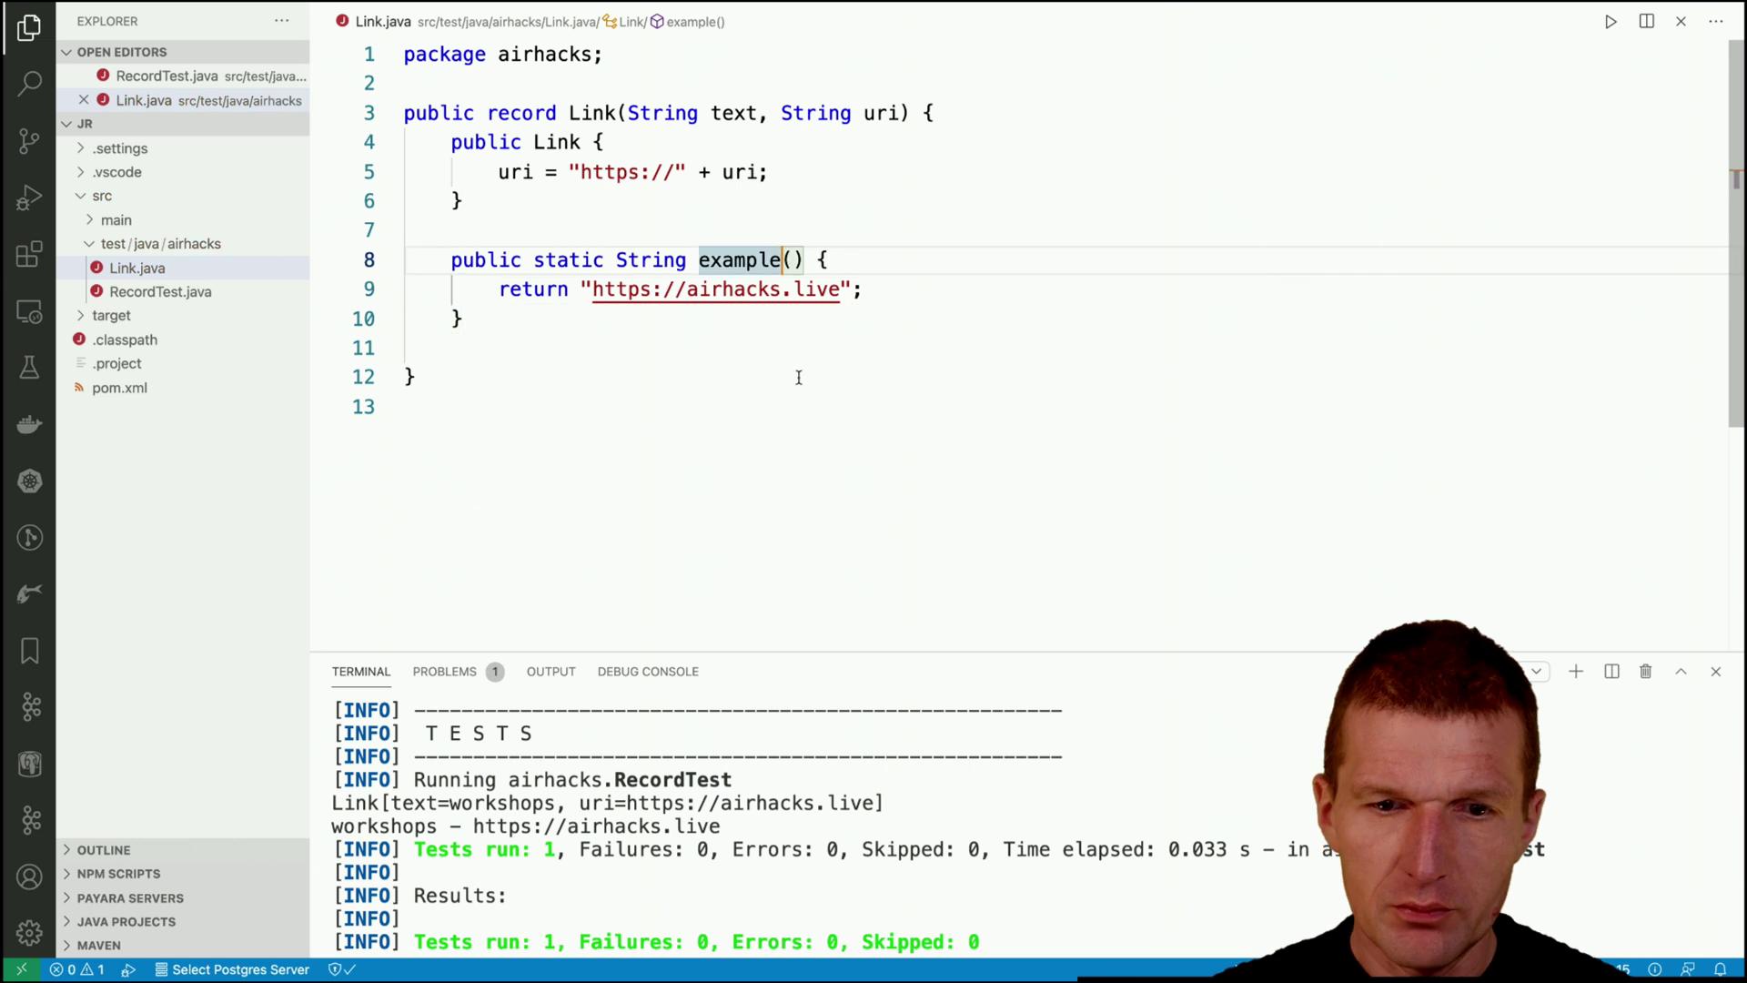
pyautogui.write('URI')
pyautogui.press('Escape')
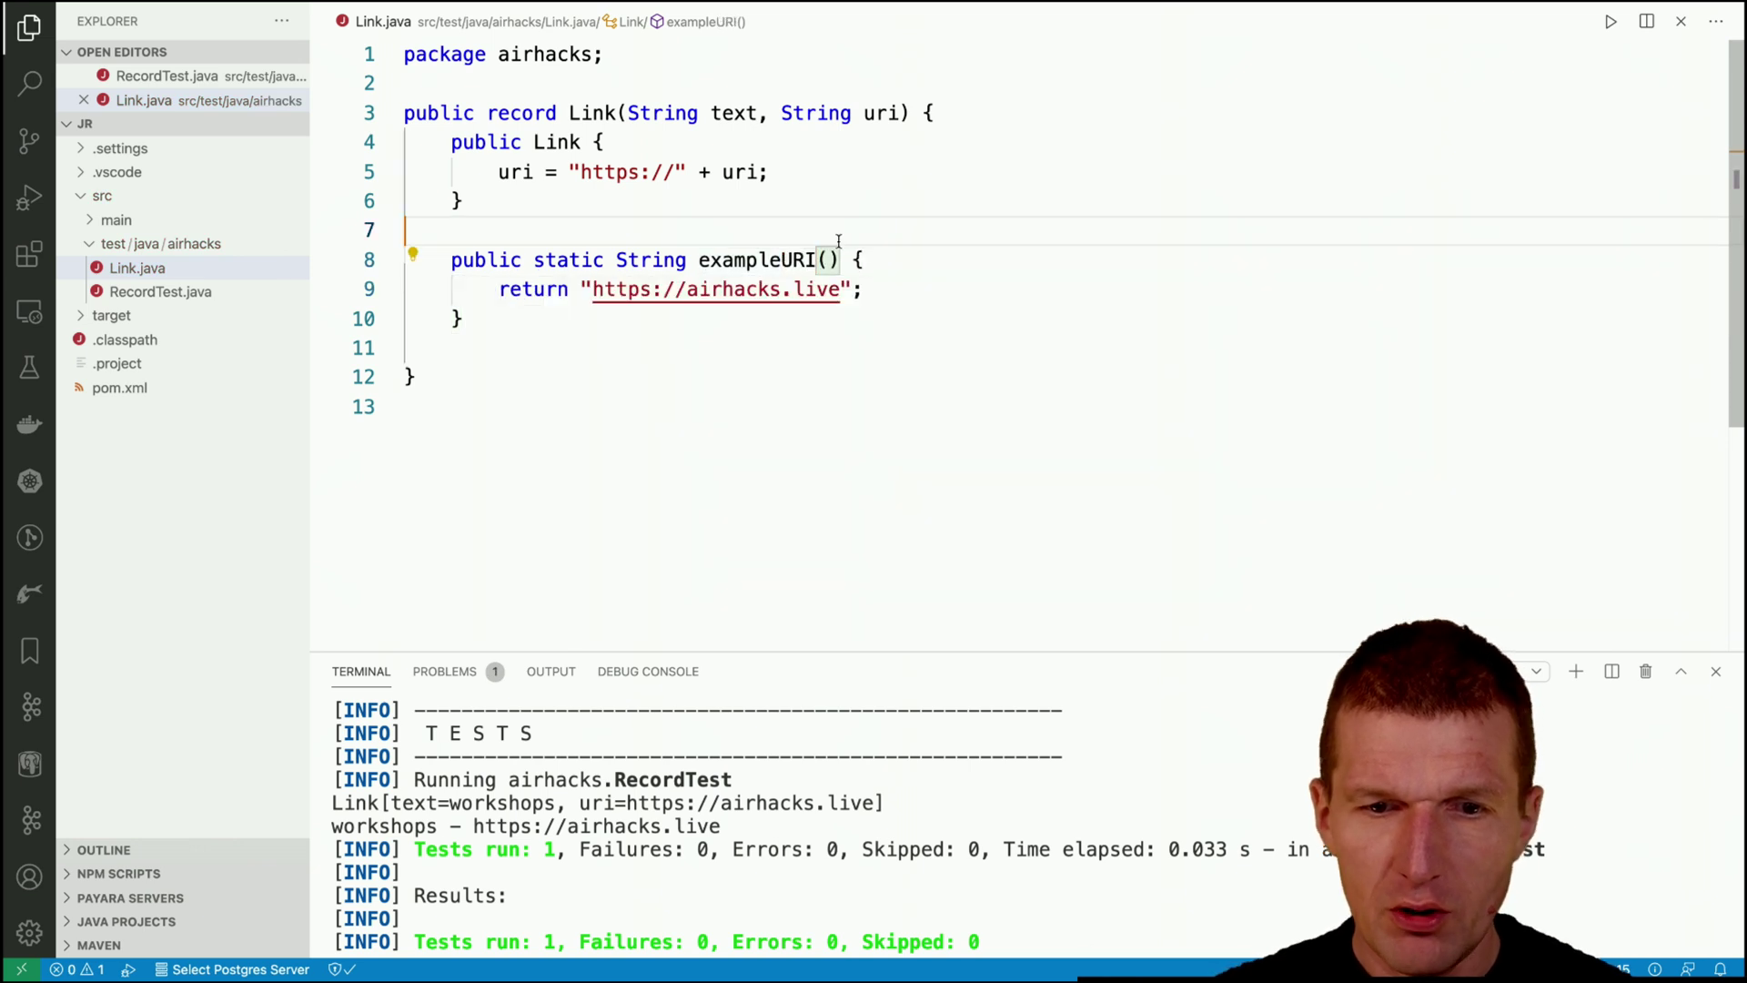
pyautogui.press('Up')
# In RecordTest, add a print statement for Link.exampleURI().
pyautogui.click(161, 291)
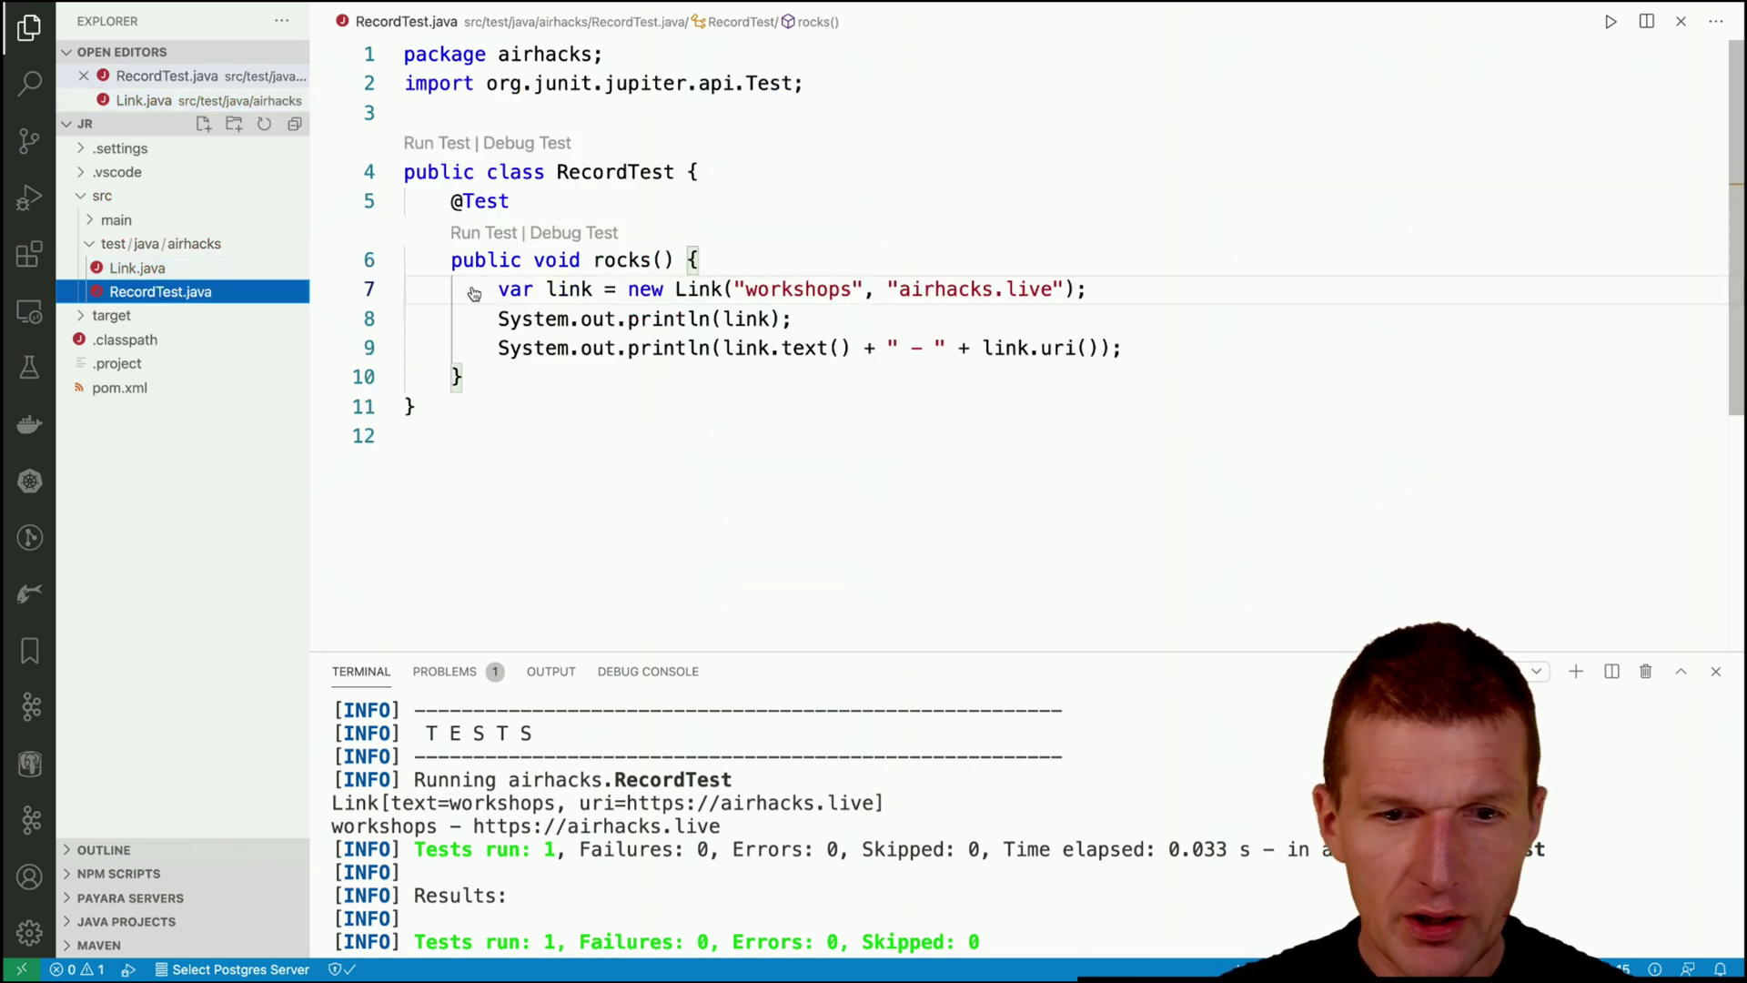
pyautogui.press('Down')
pyautogui.press('Down')
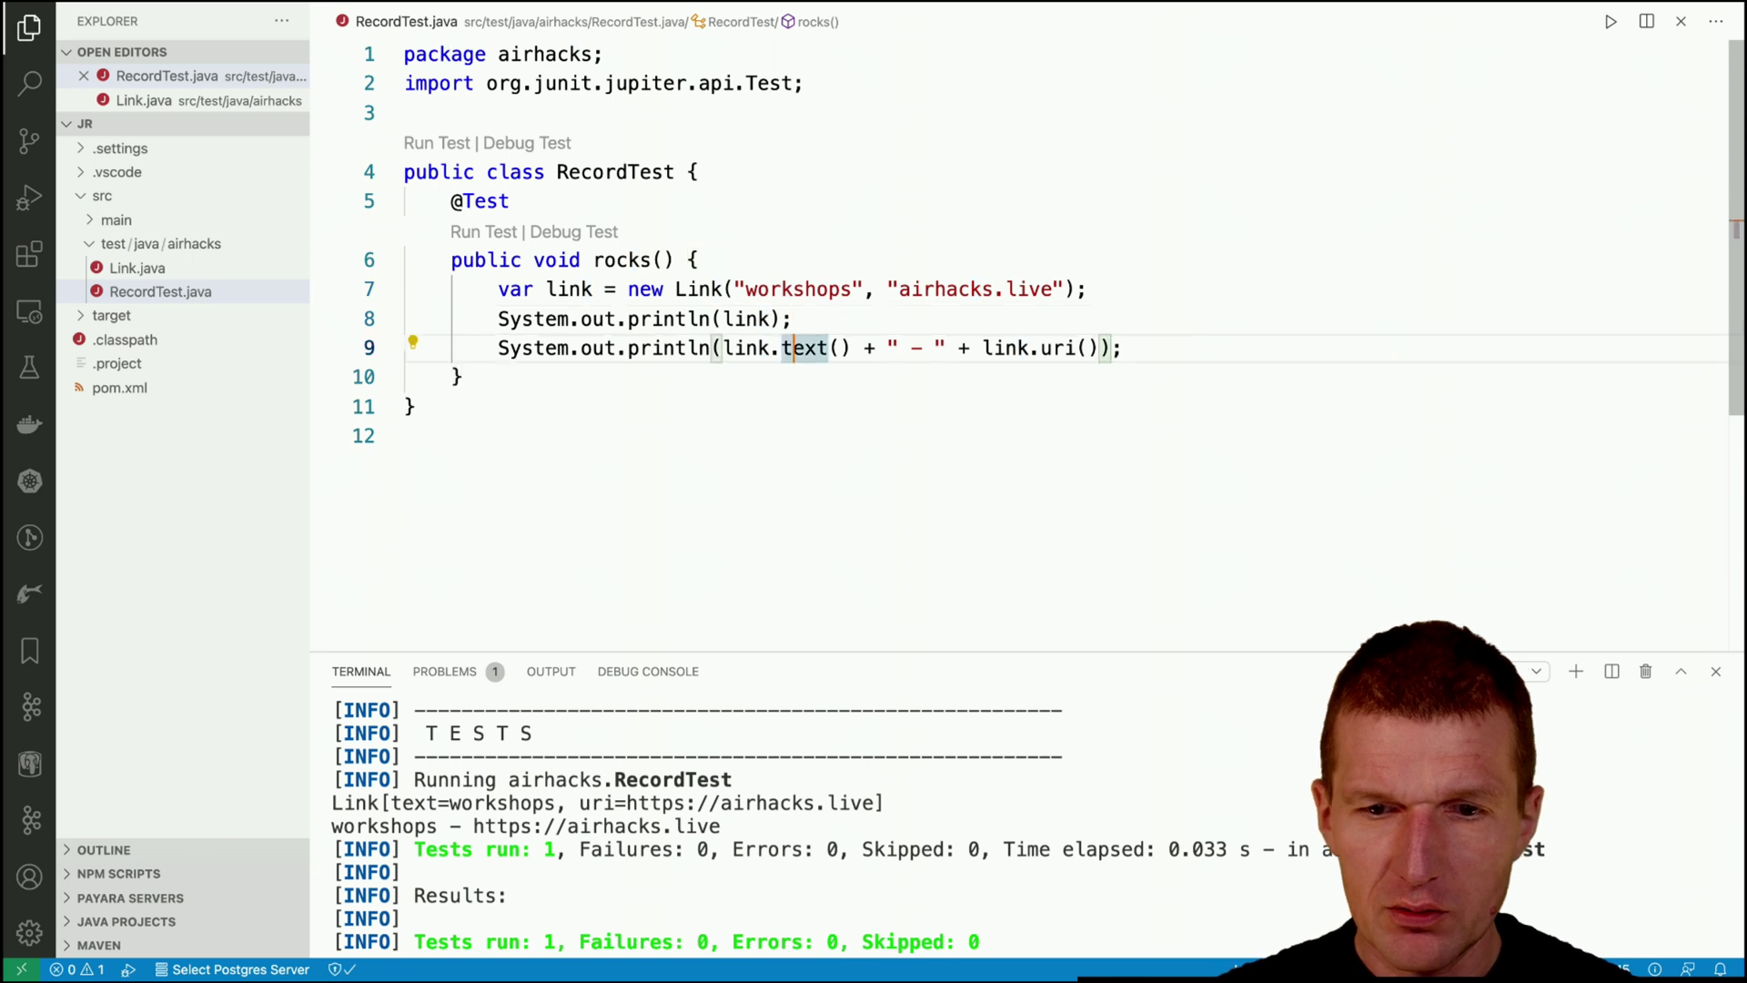
pyautogui.press('End')
pyautogui.press('Return')
pyautogui.write('syso')
pyautogui.press('Return')
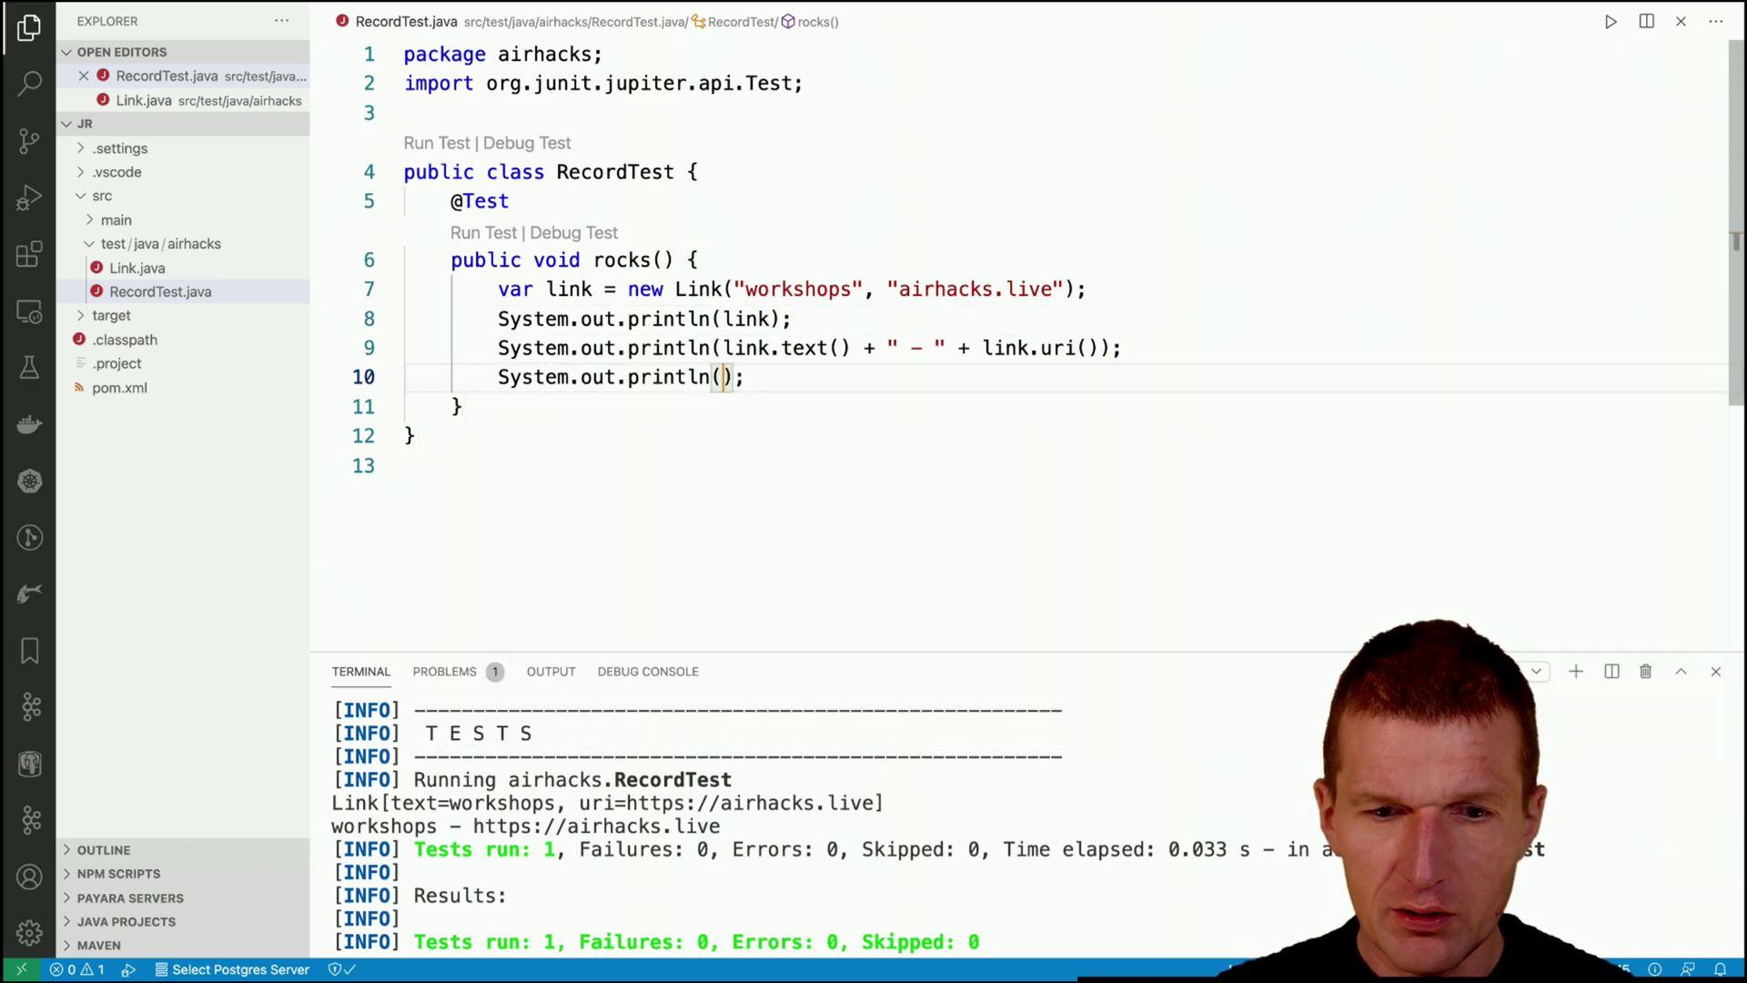
pyautogui.write('Lhni')
pyautogui.write('n')
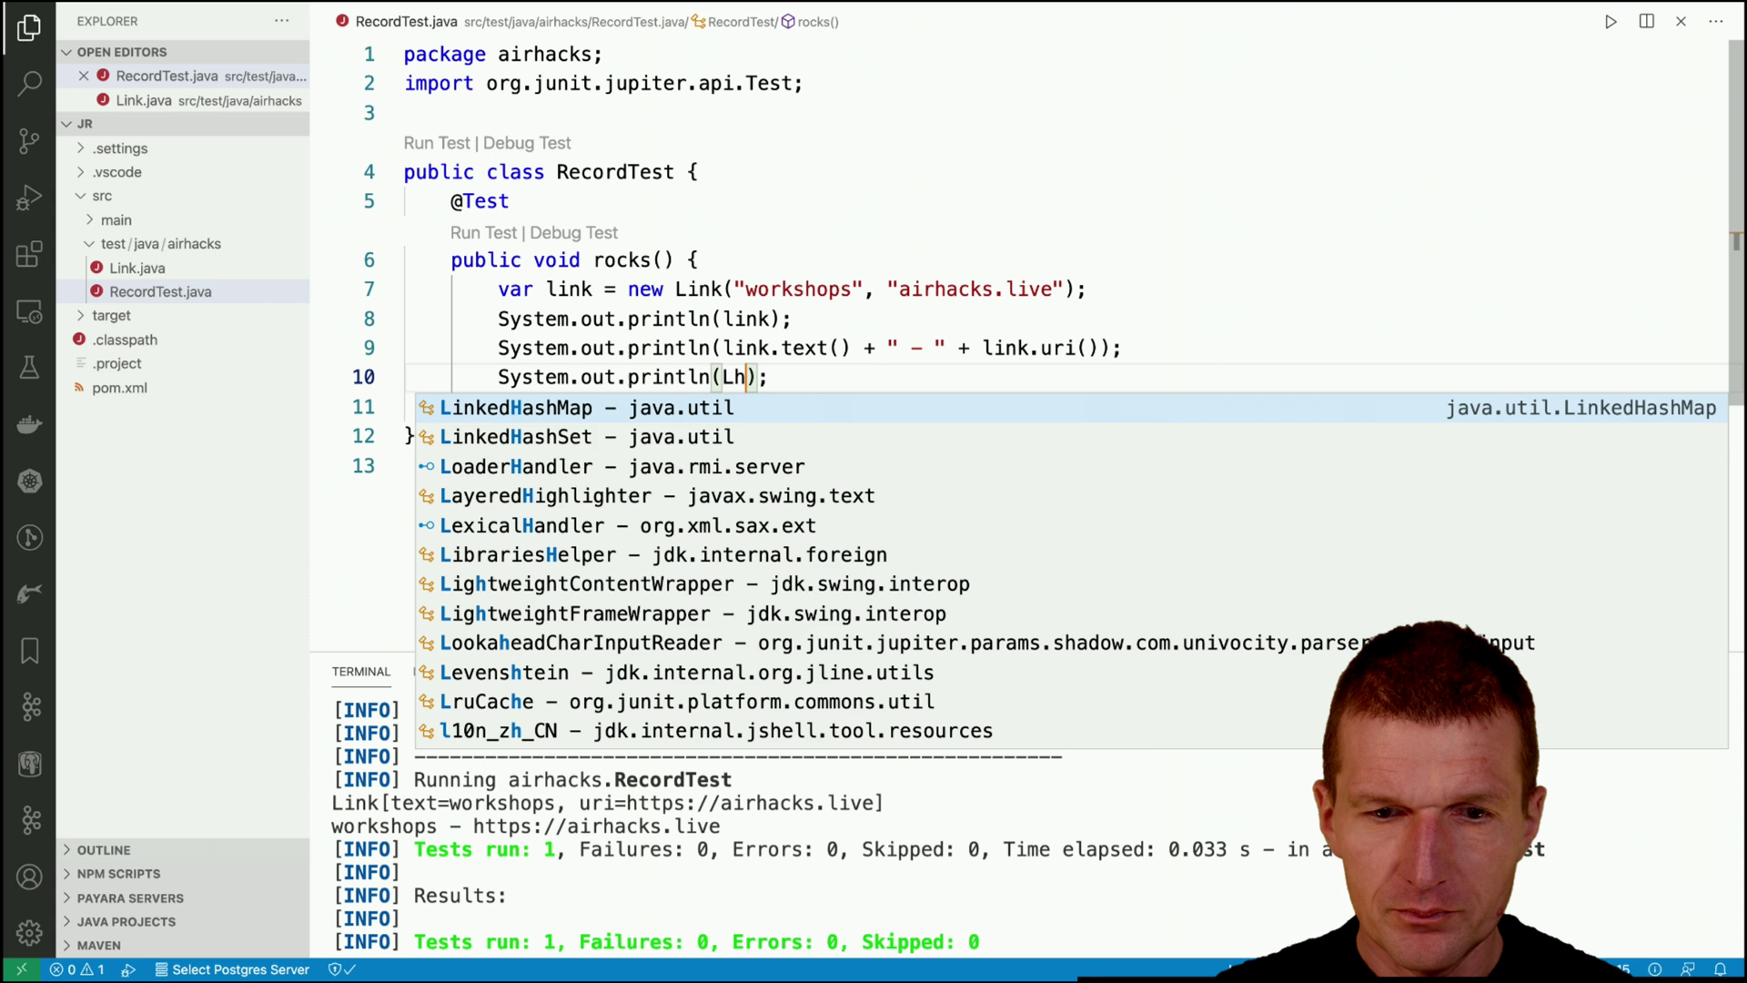
pyautogui.write('k.ex')
pyautogui.press('Return')
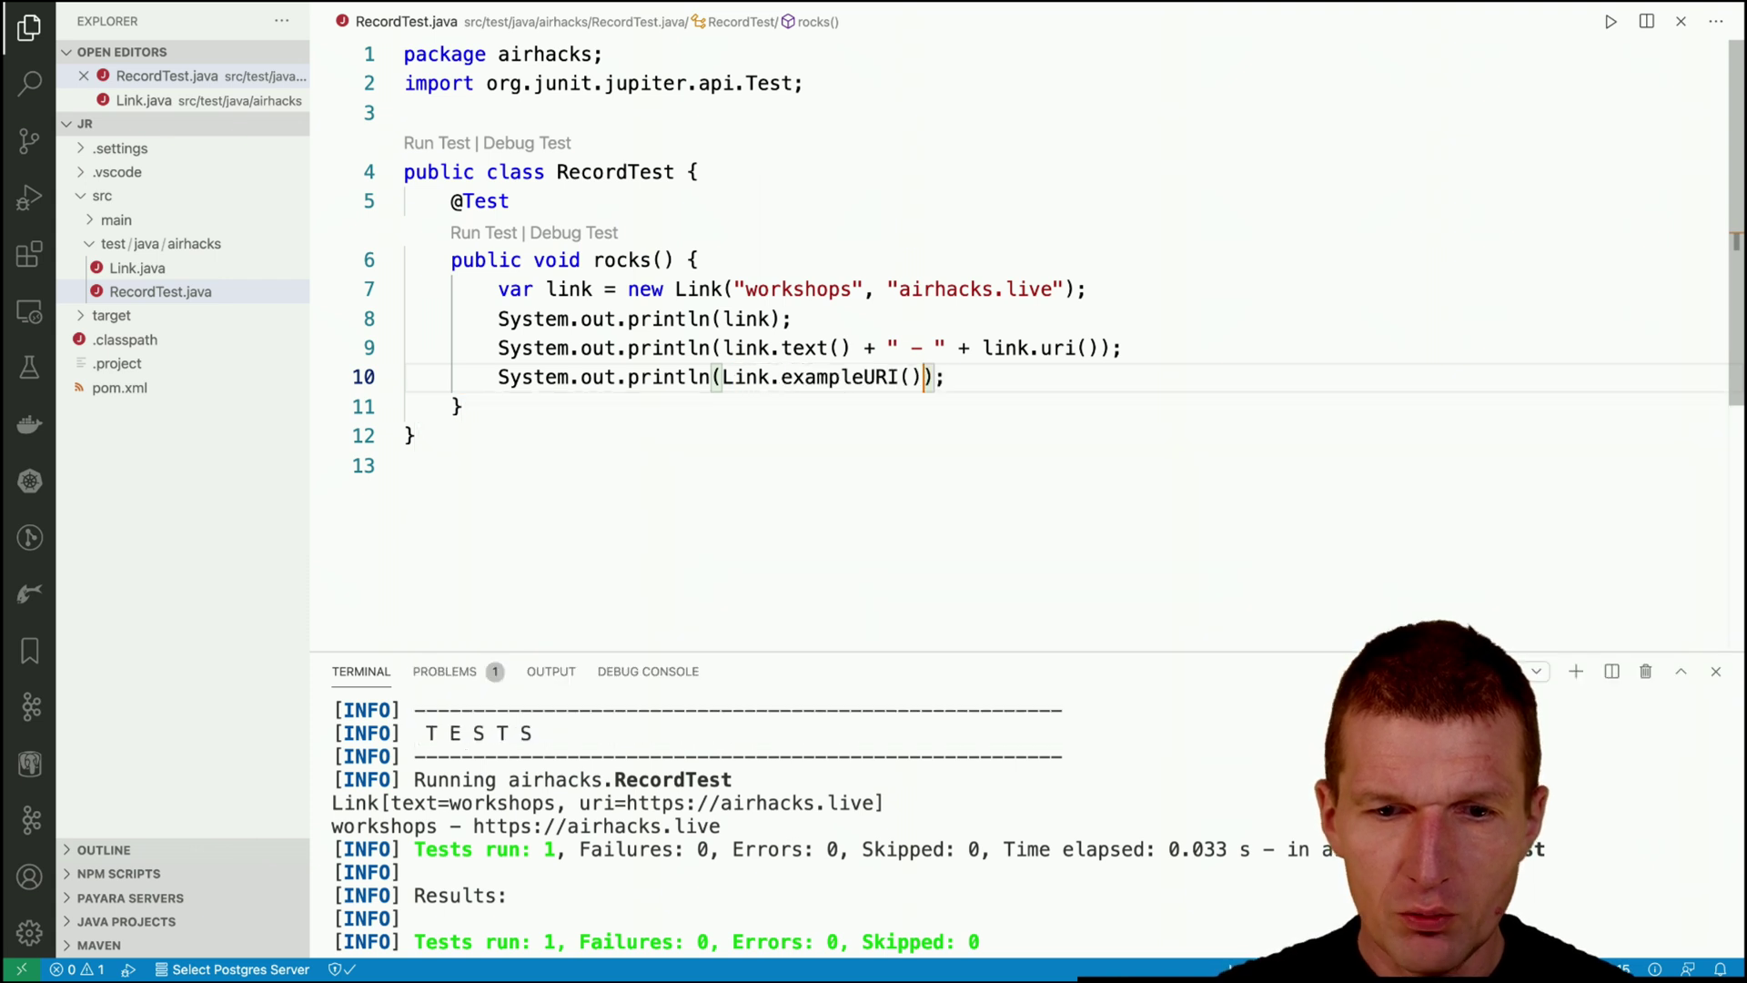
# Rerun the mvn clean install build and reopen Link.java.
pyautogui.press('Up')
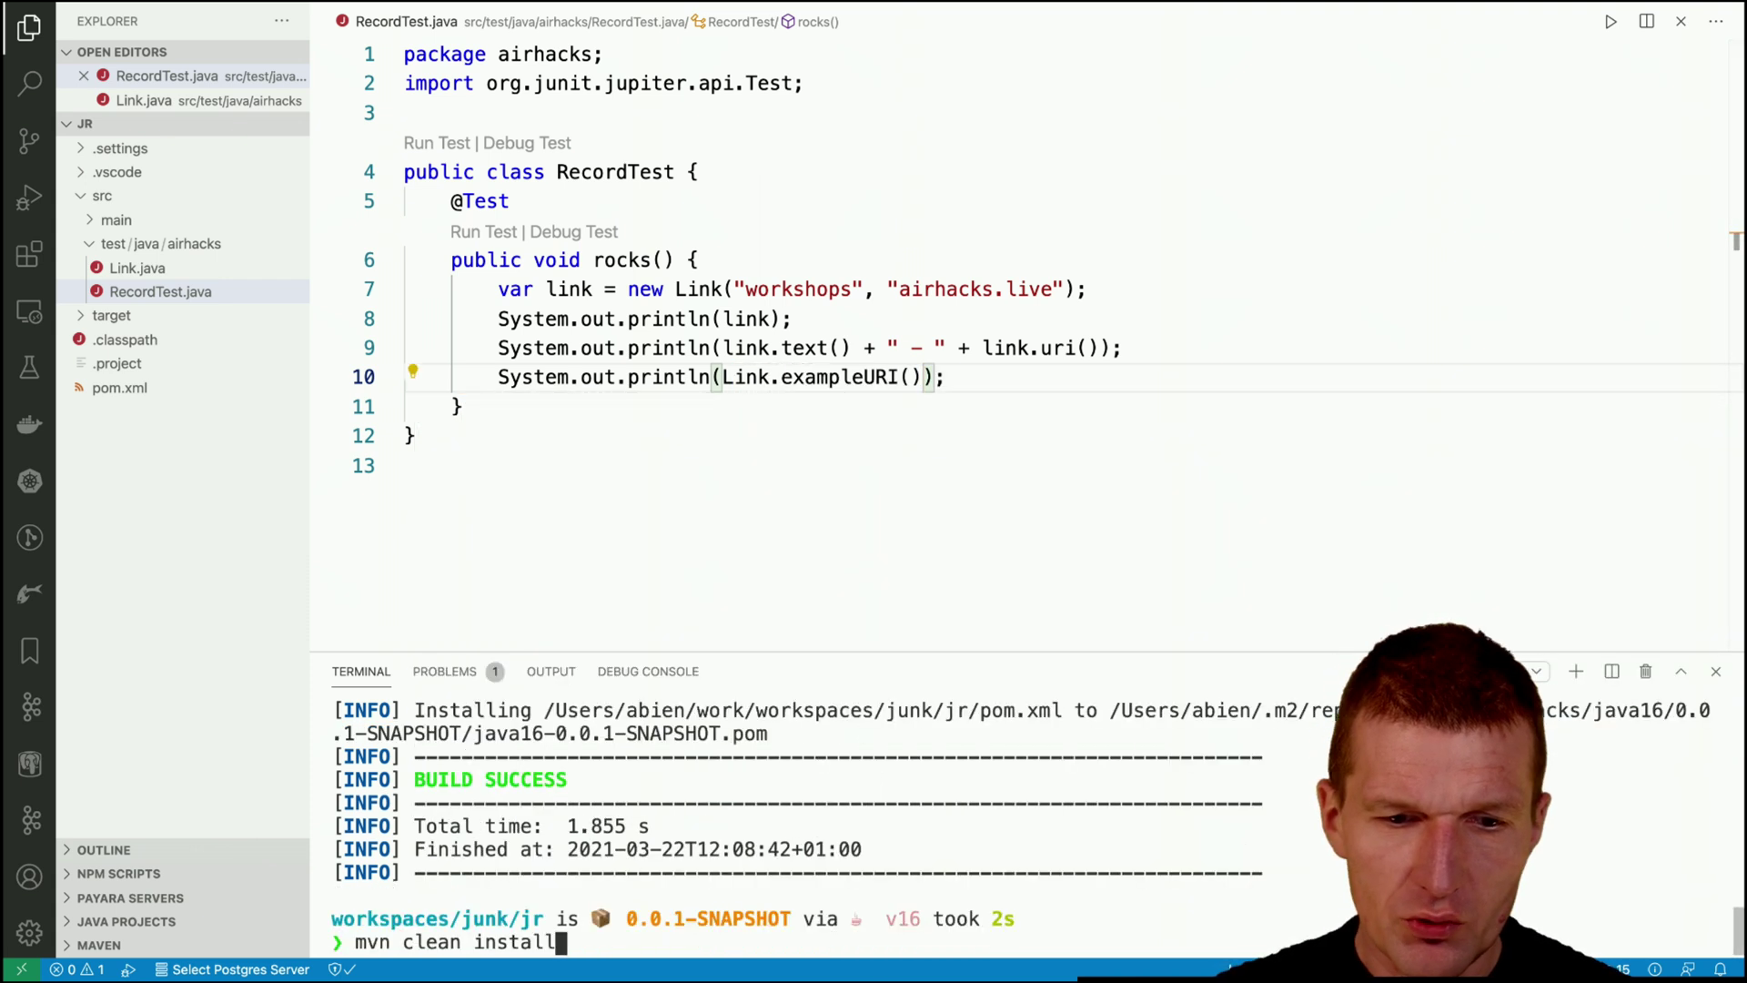
pyautogui.press('Return')
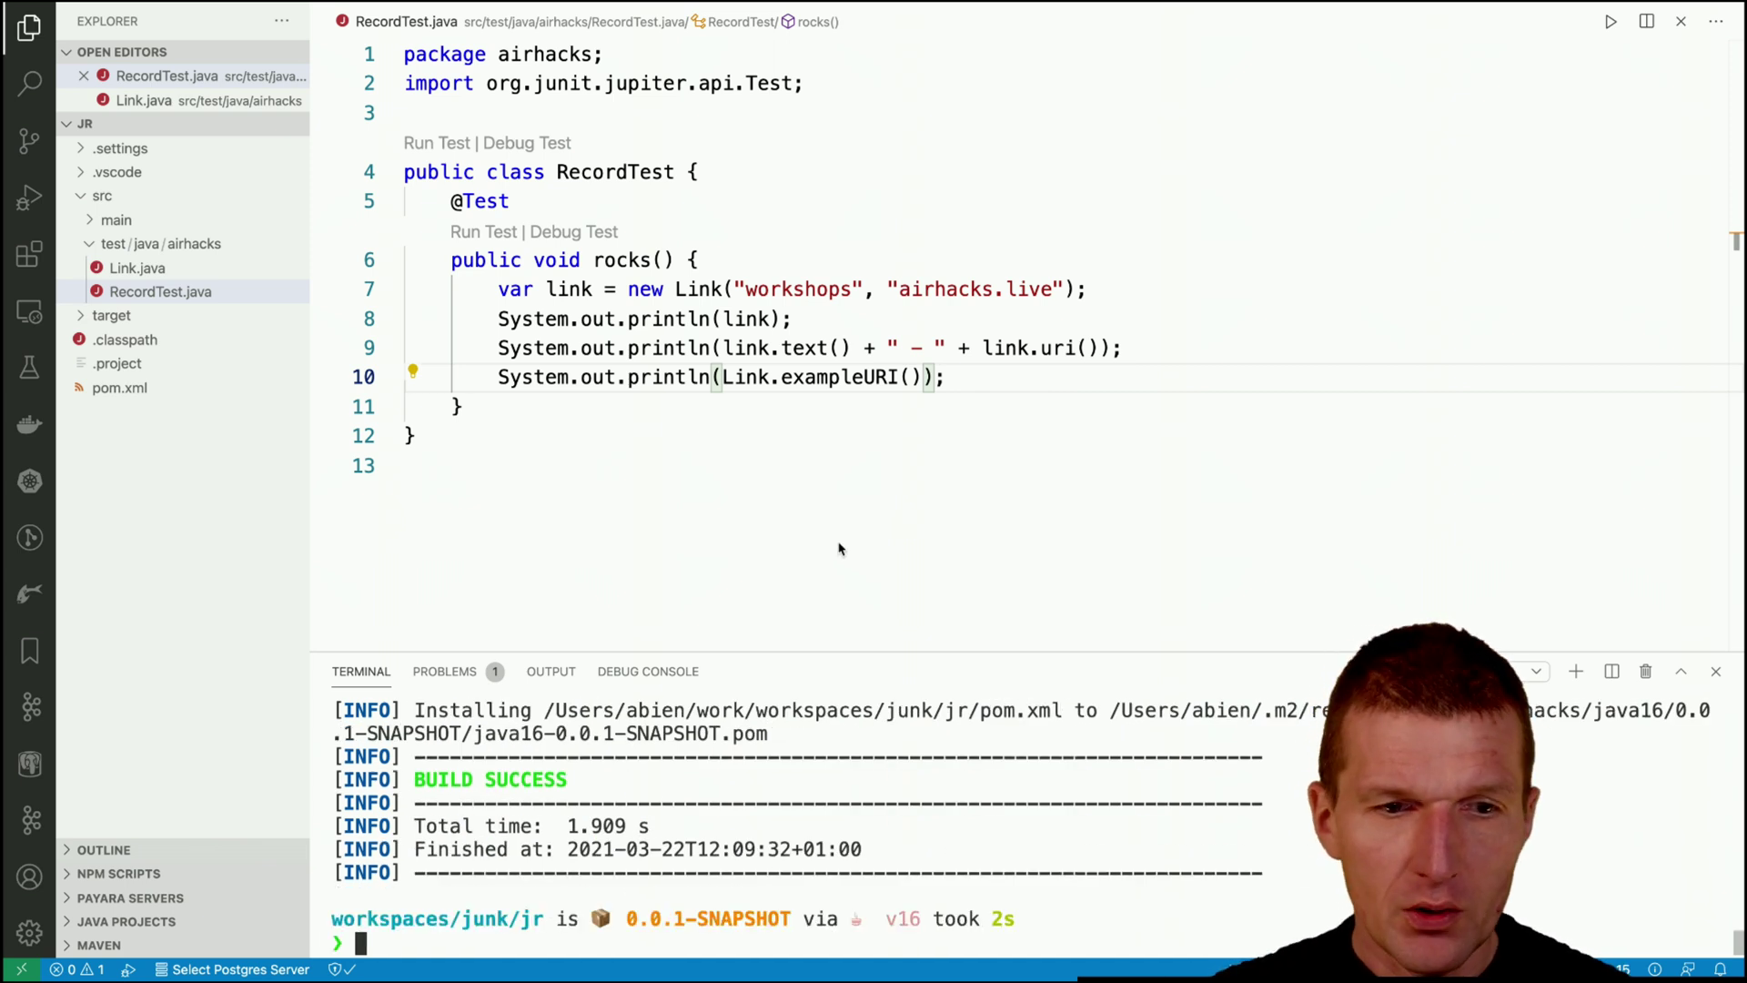
pyautogui.moveTo(326, 266)
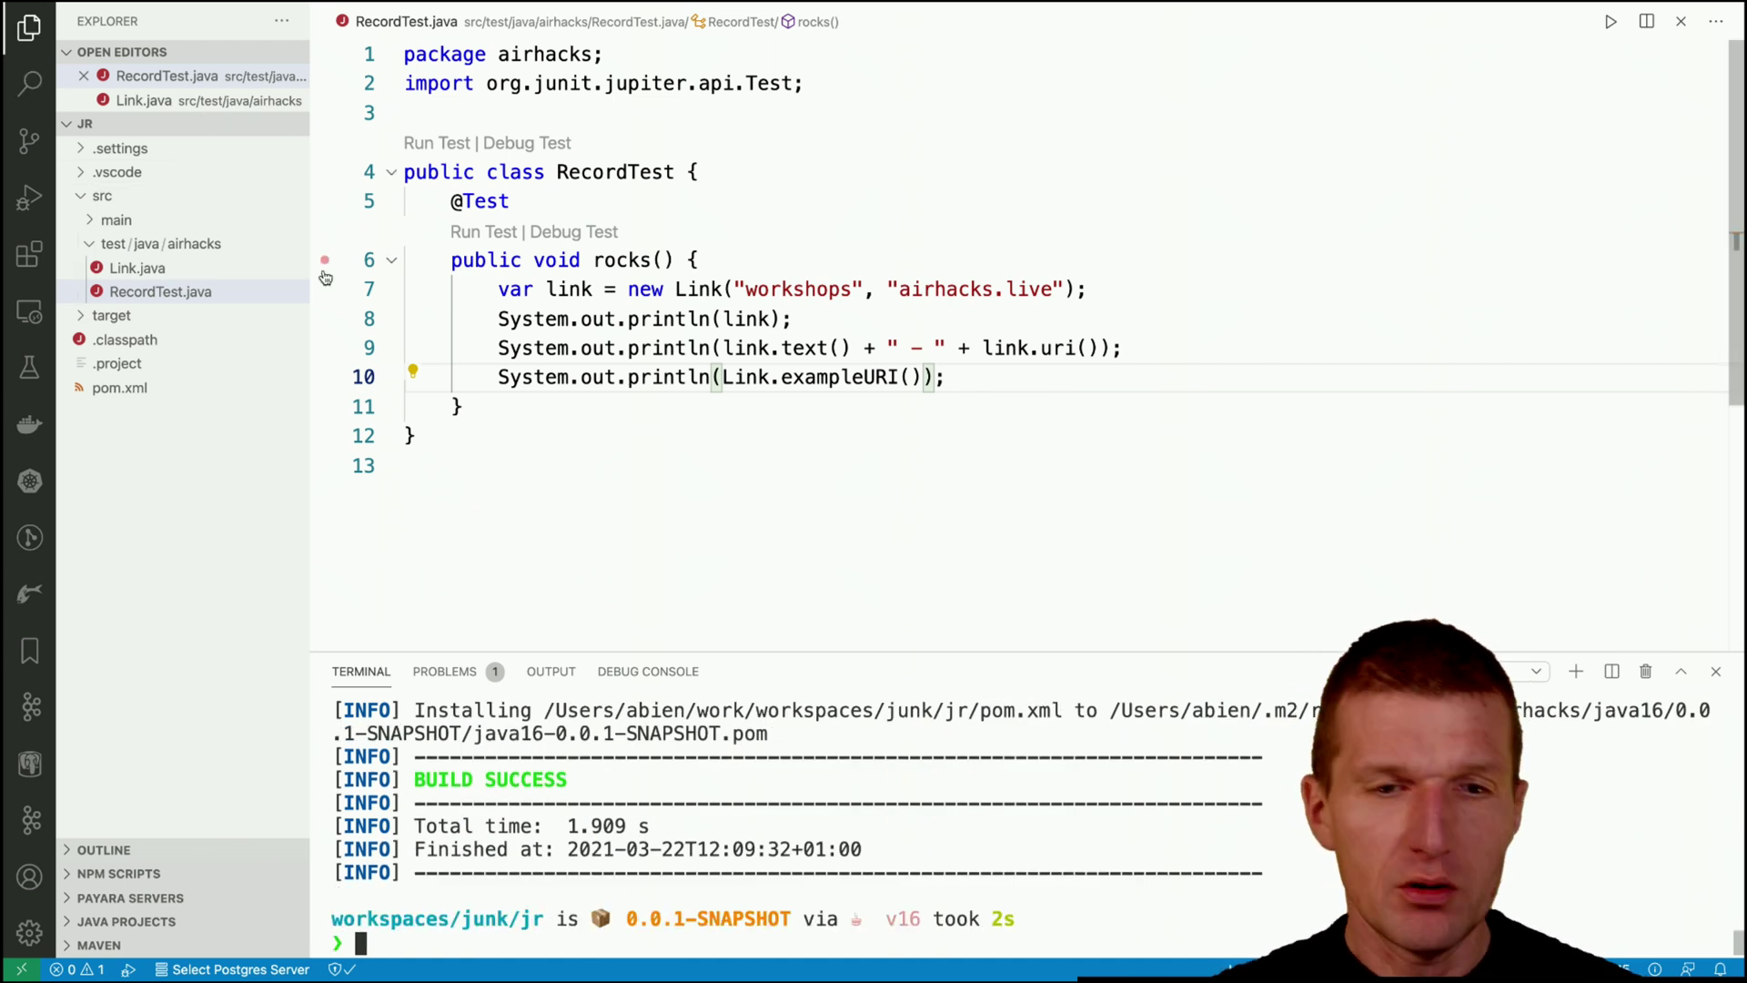
pyautogui.click(137, 268)
pyautogui.click(983, 291)
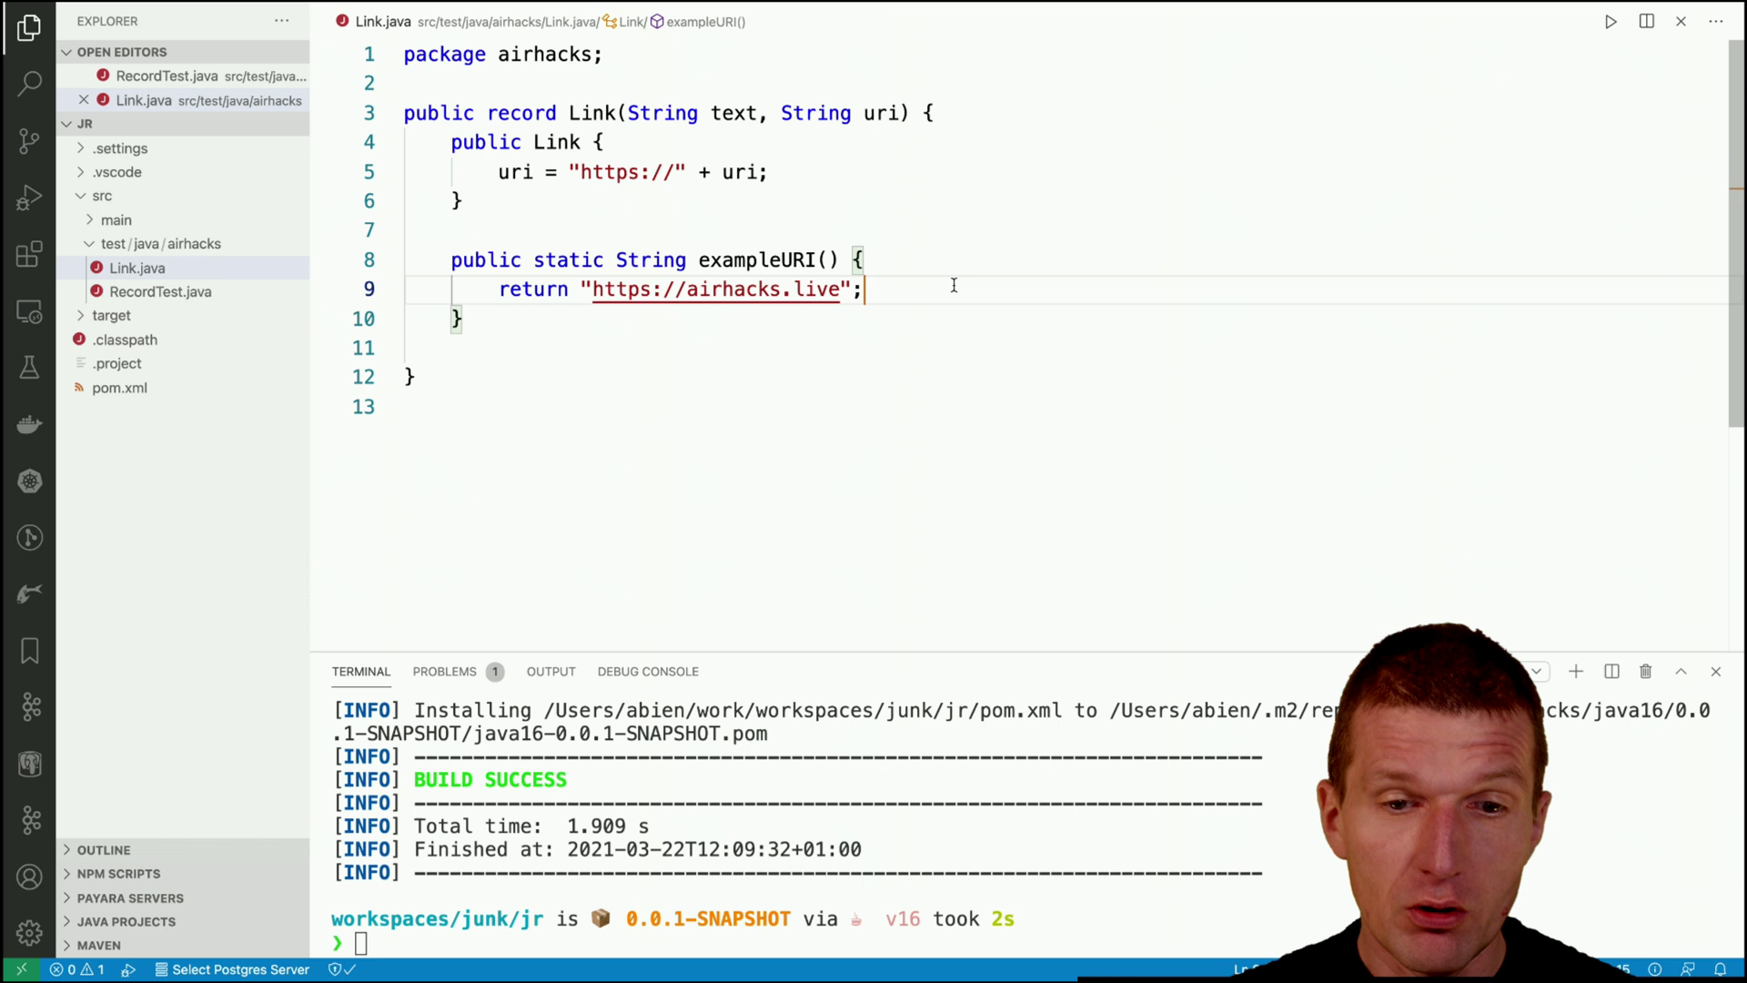
# Add a public String toHTMLLink() method below the compact constructor.
pyautogui.click(857, 217)
pyautogui.press('Return')
pyautogui.press('Return')
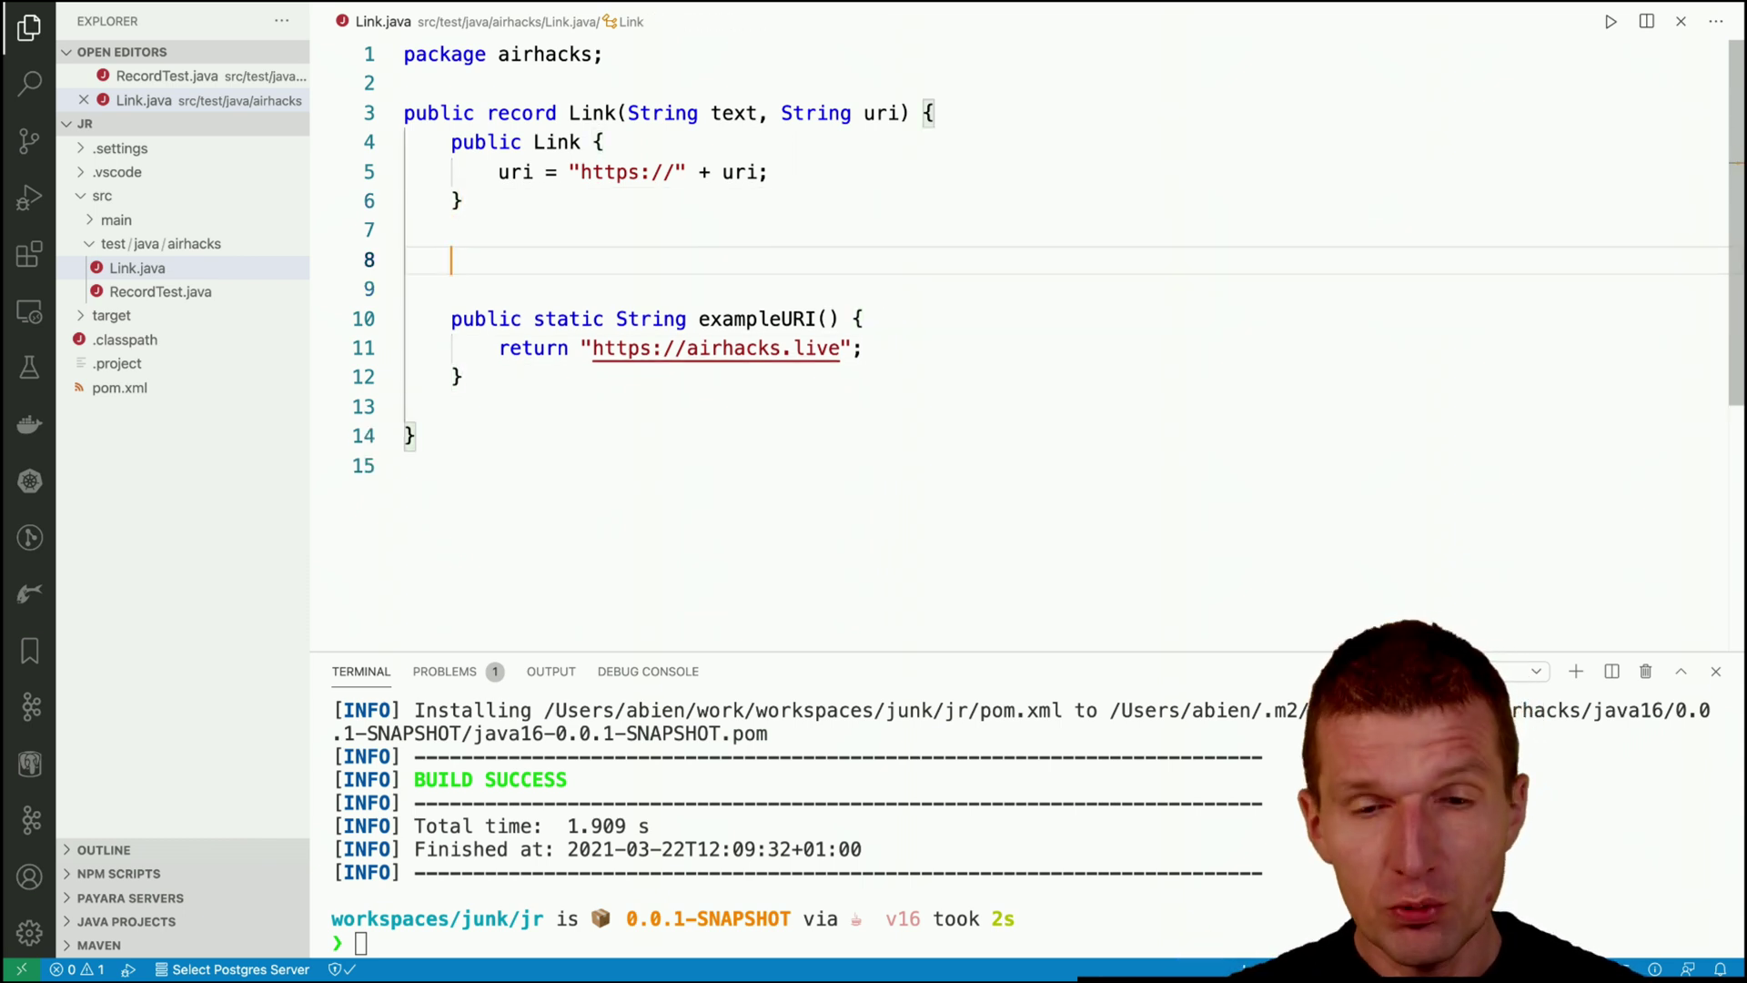
pyautogui.write('public ')
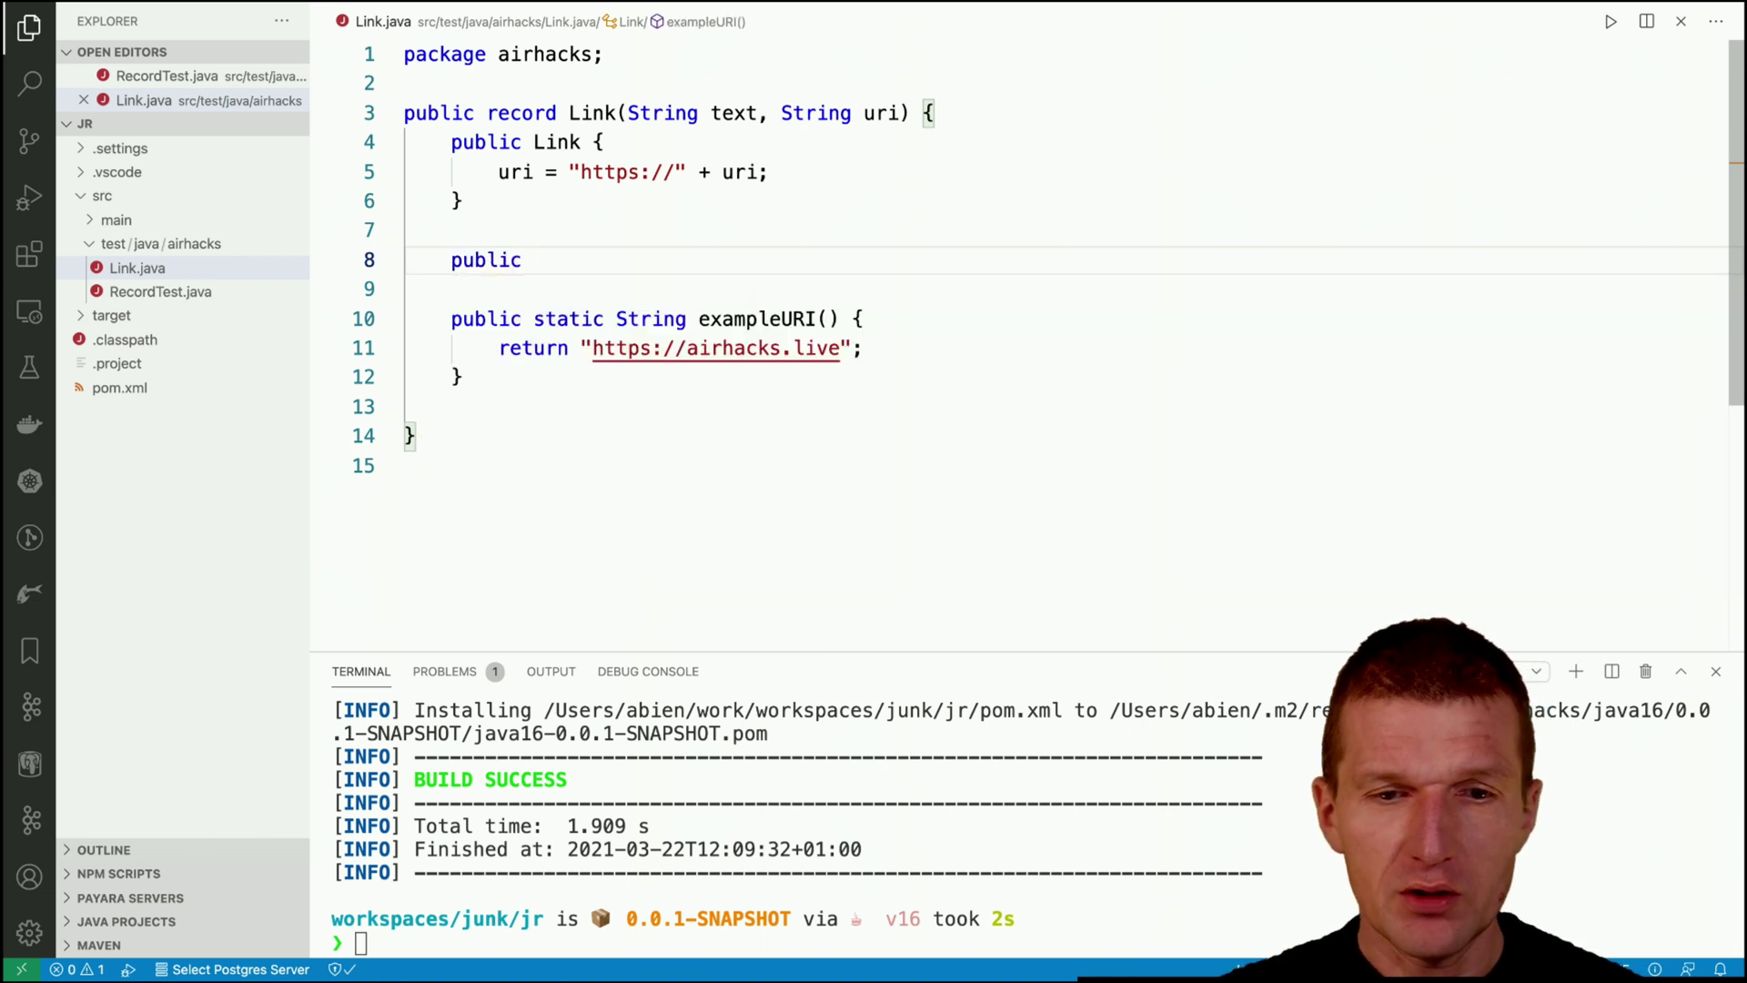
pyautogui.write('String ')
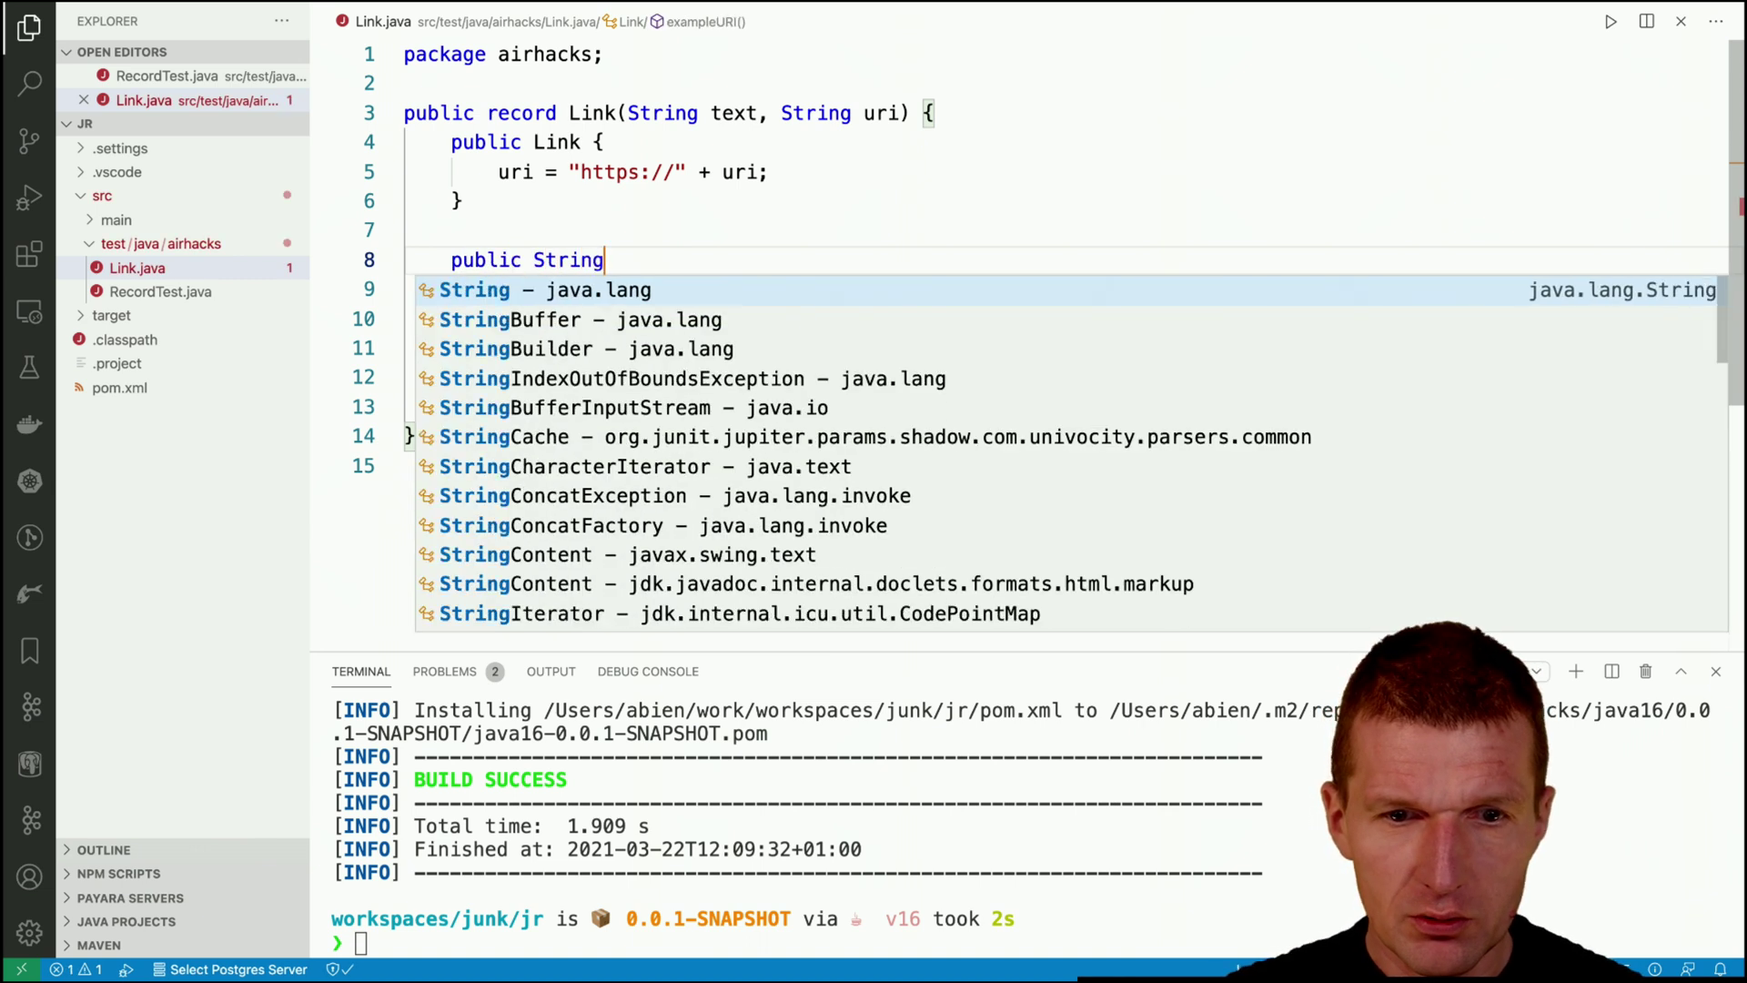
pyautogui.write('toHTML')
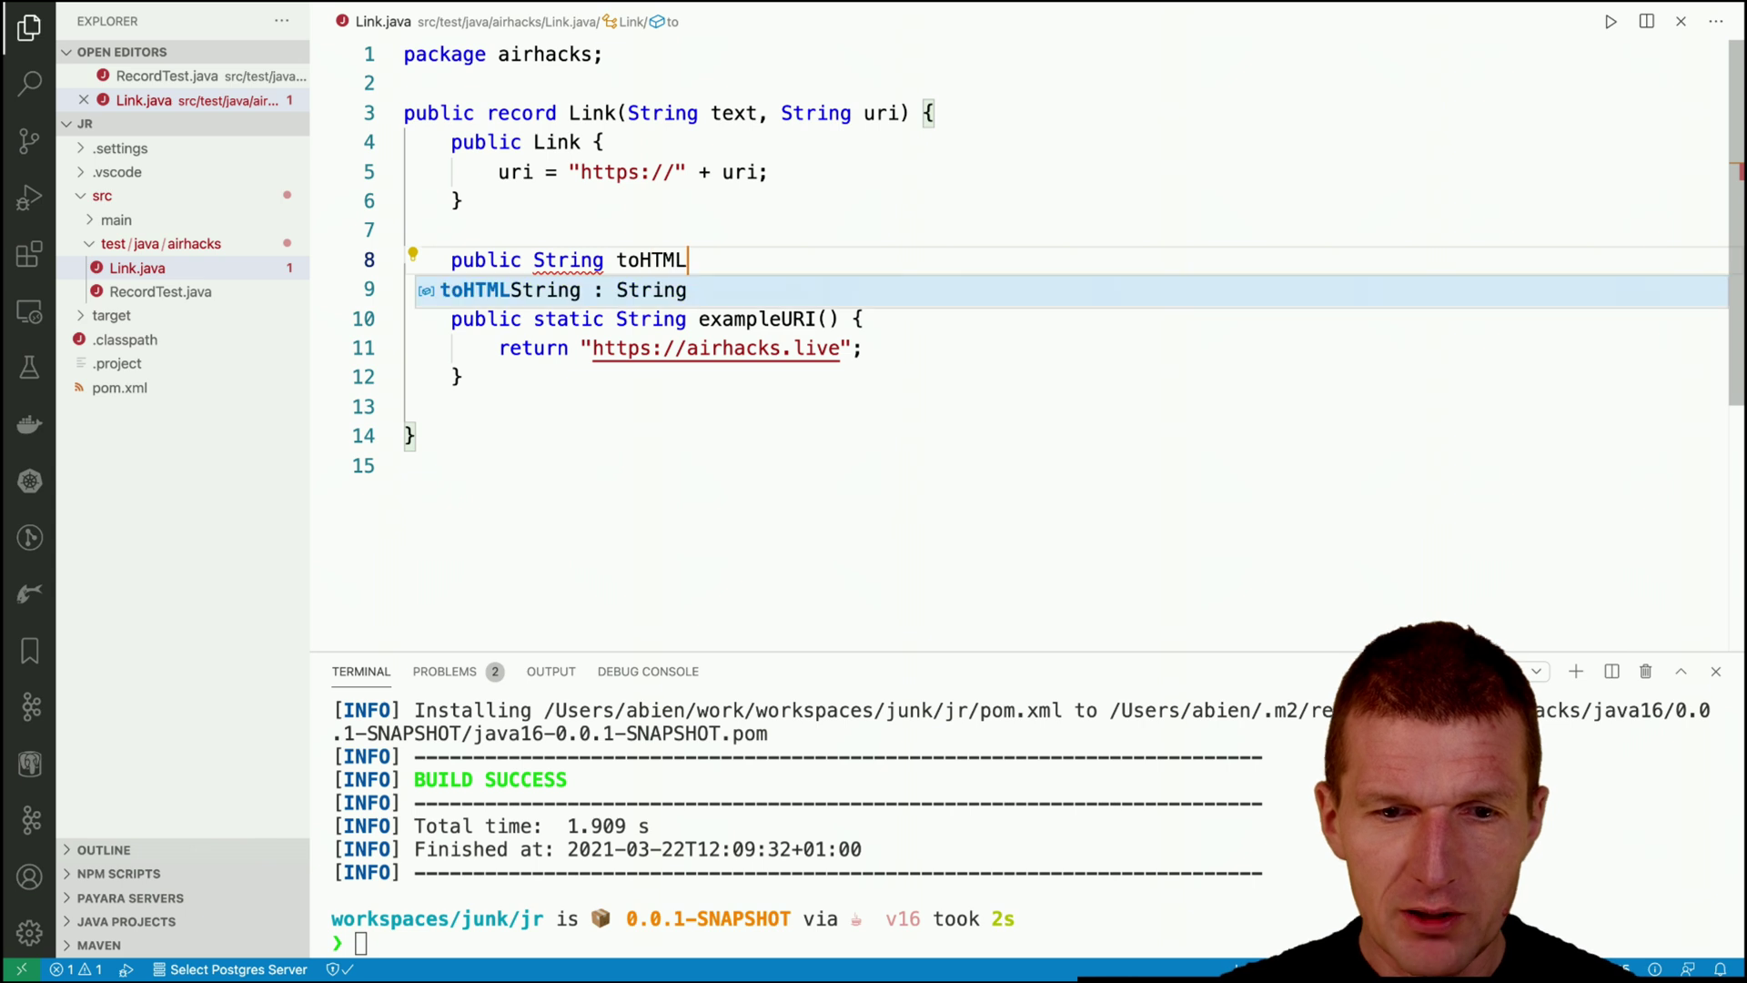
pyautogui.write('Link{')
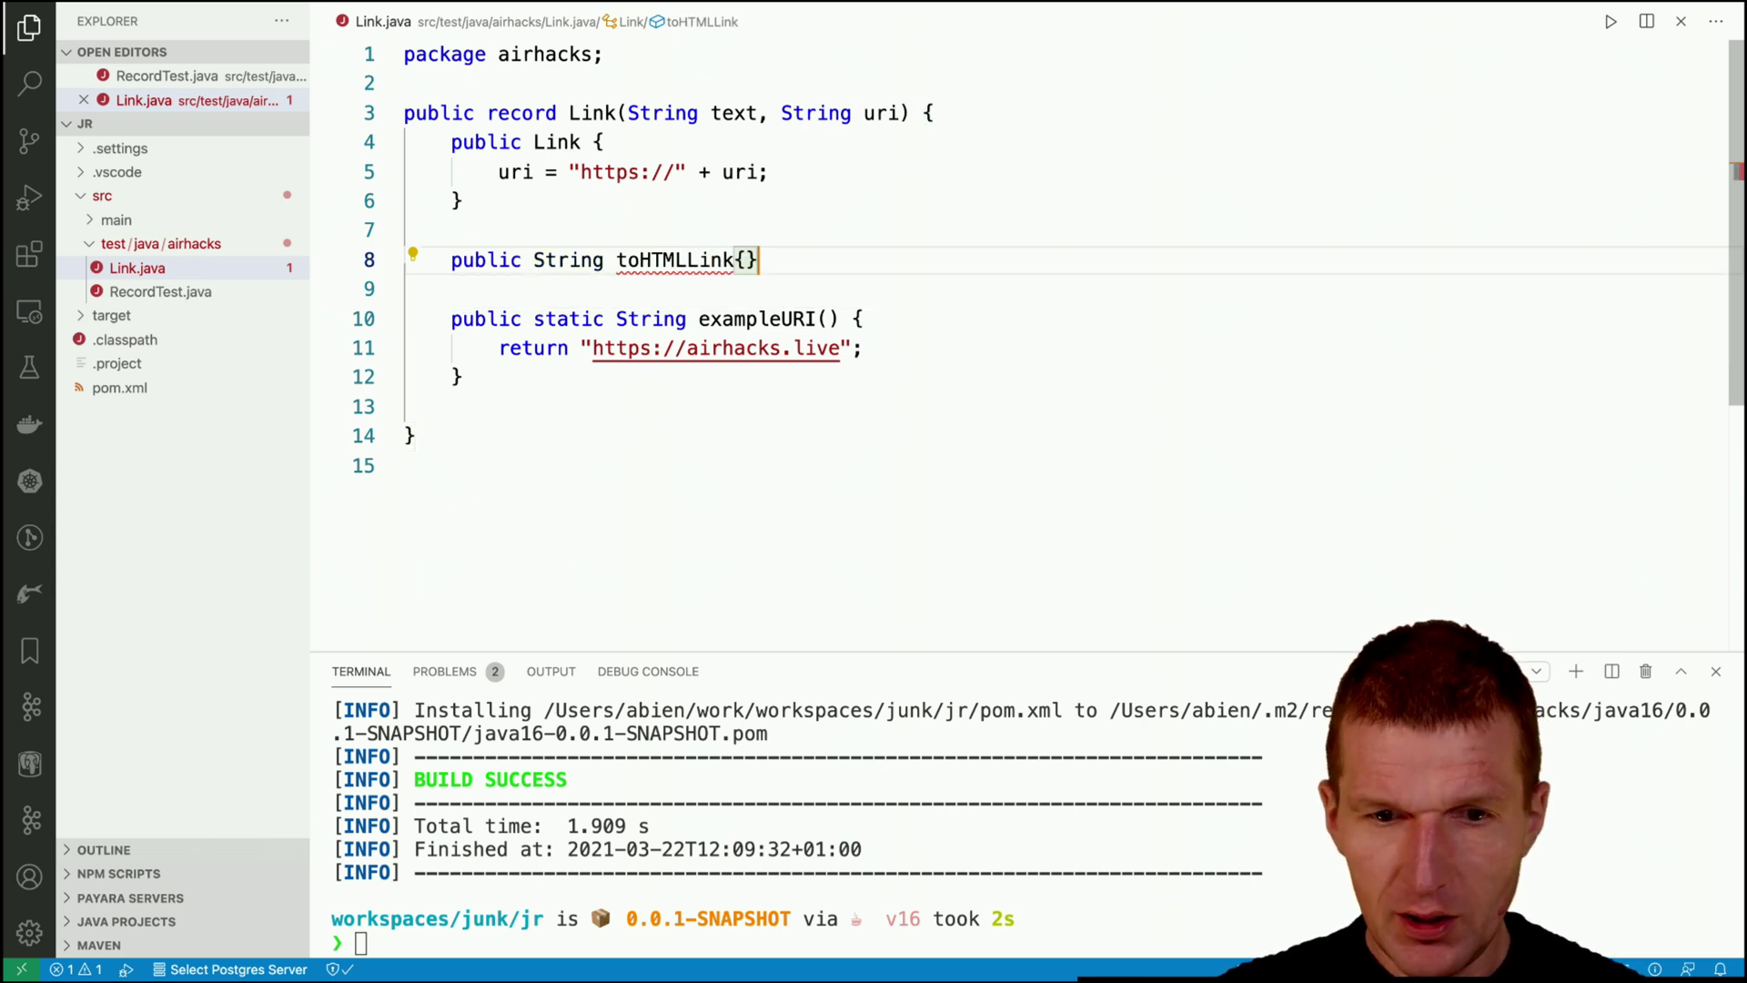
pyautogui.press('Left')
pyautogui.write('(')
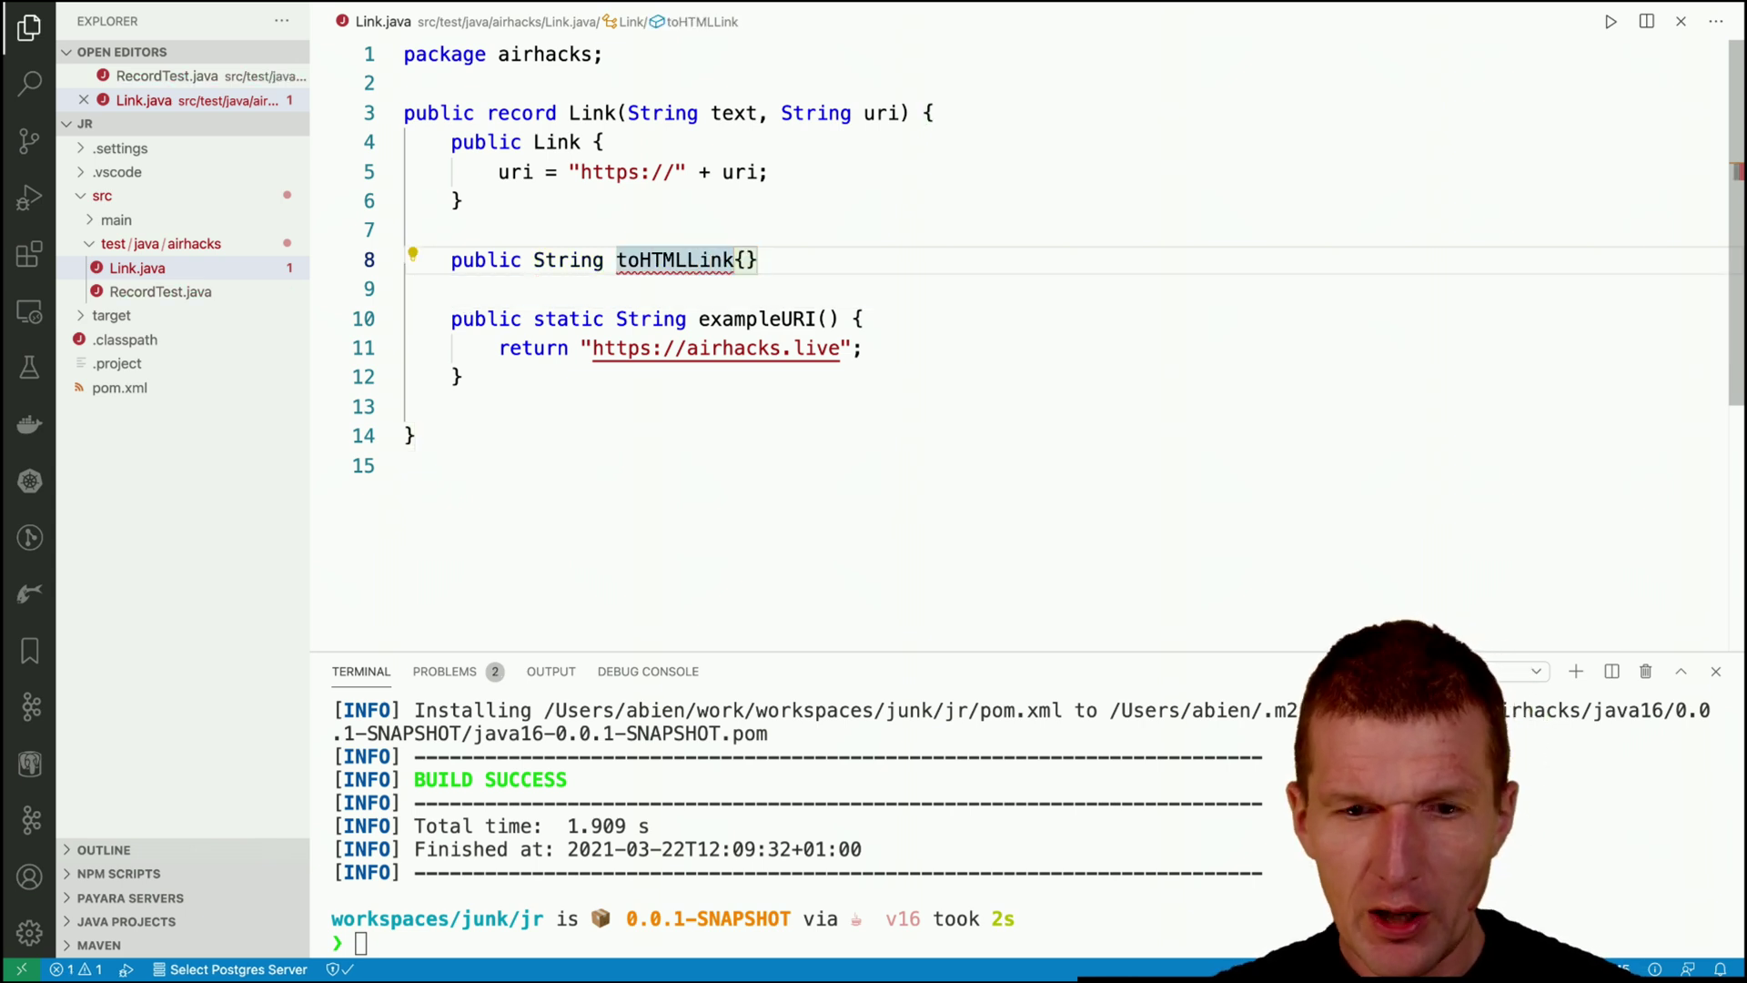
pyautogui.press('Right')
pyautogui.press('Return')
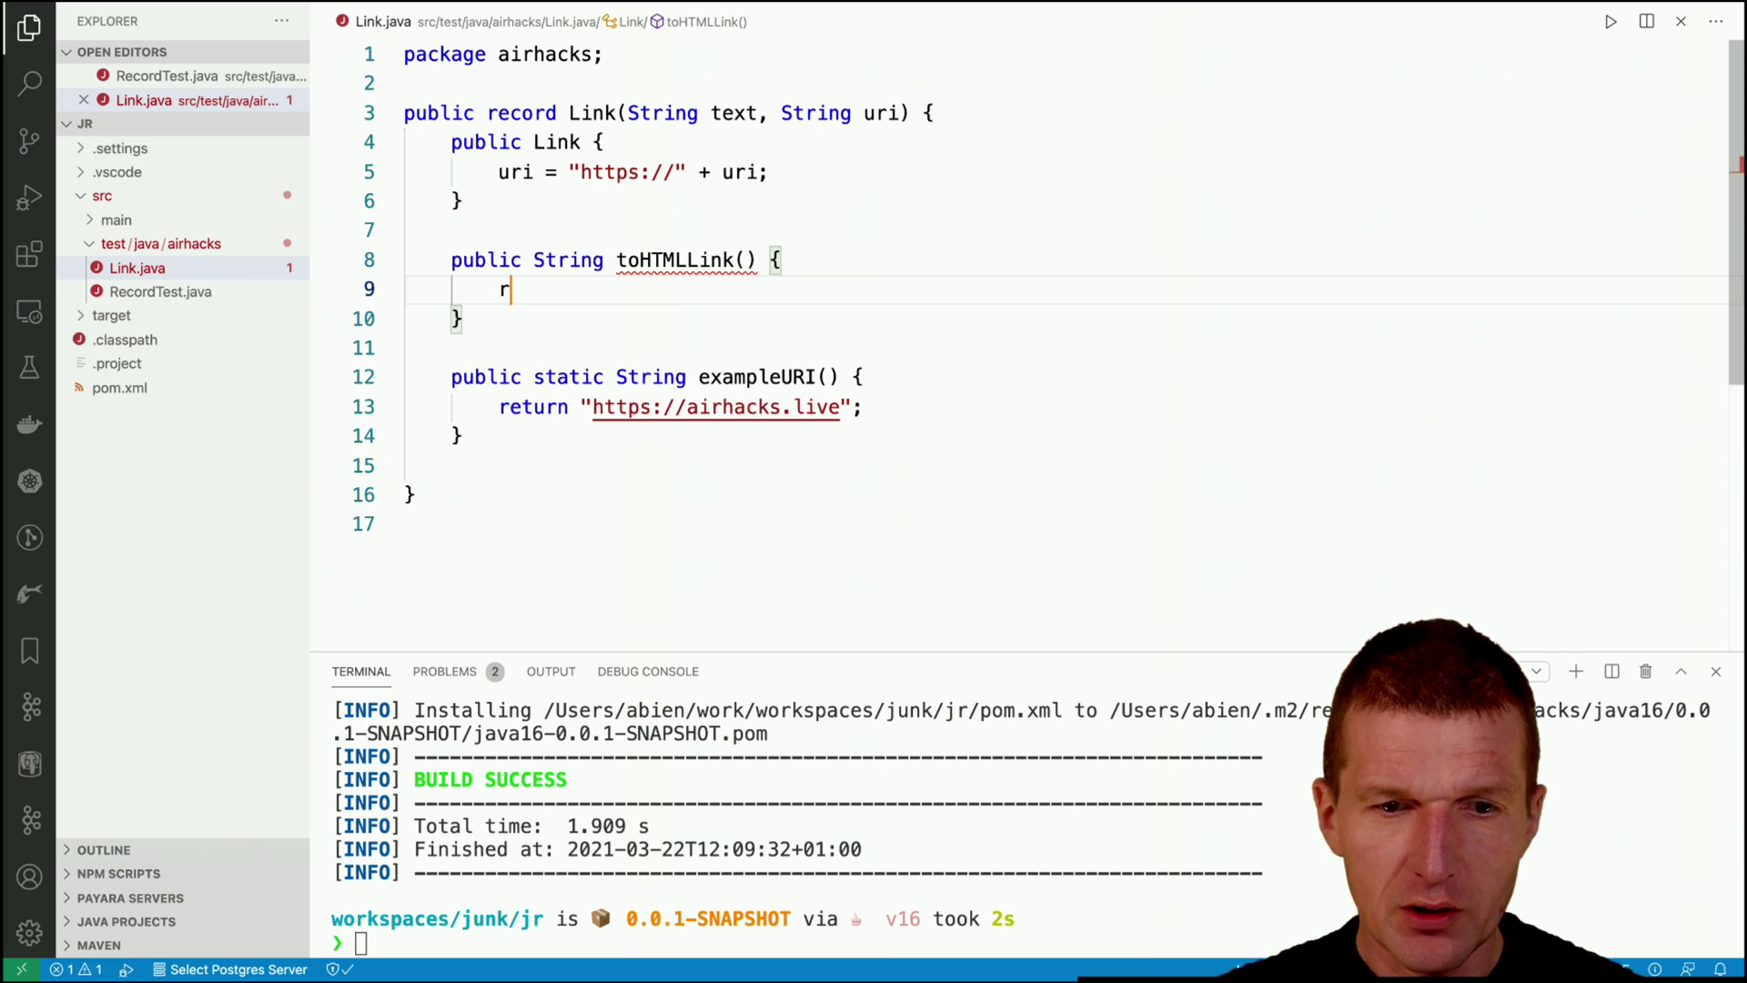
pyautogui.write('return')
pyautogui.press('Escape')
# Delete stray quotes after the constructor and stray symbols after return.
pyautogui.click(859, 205)
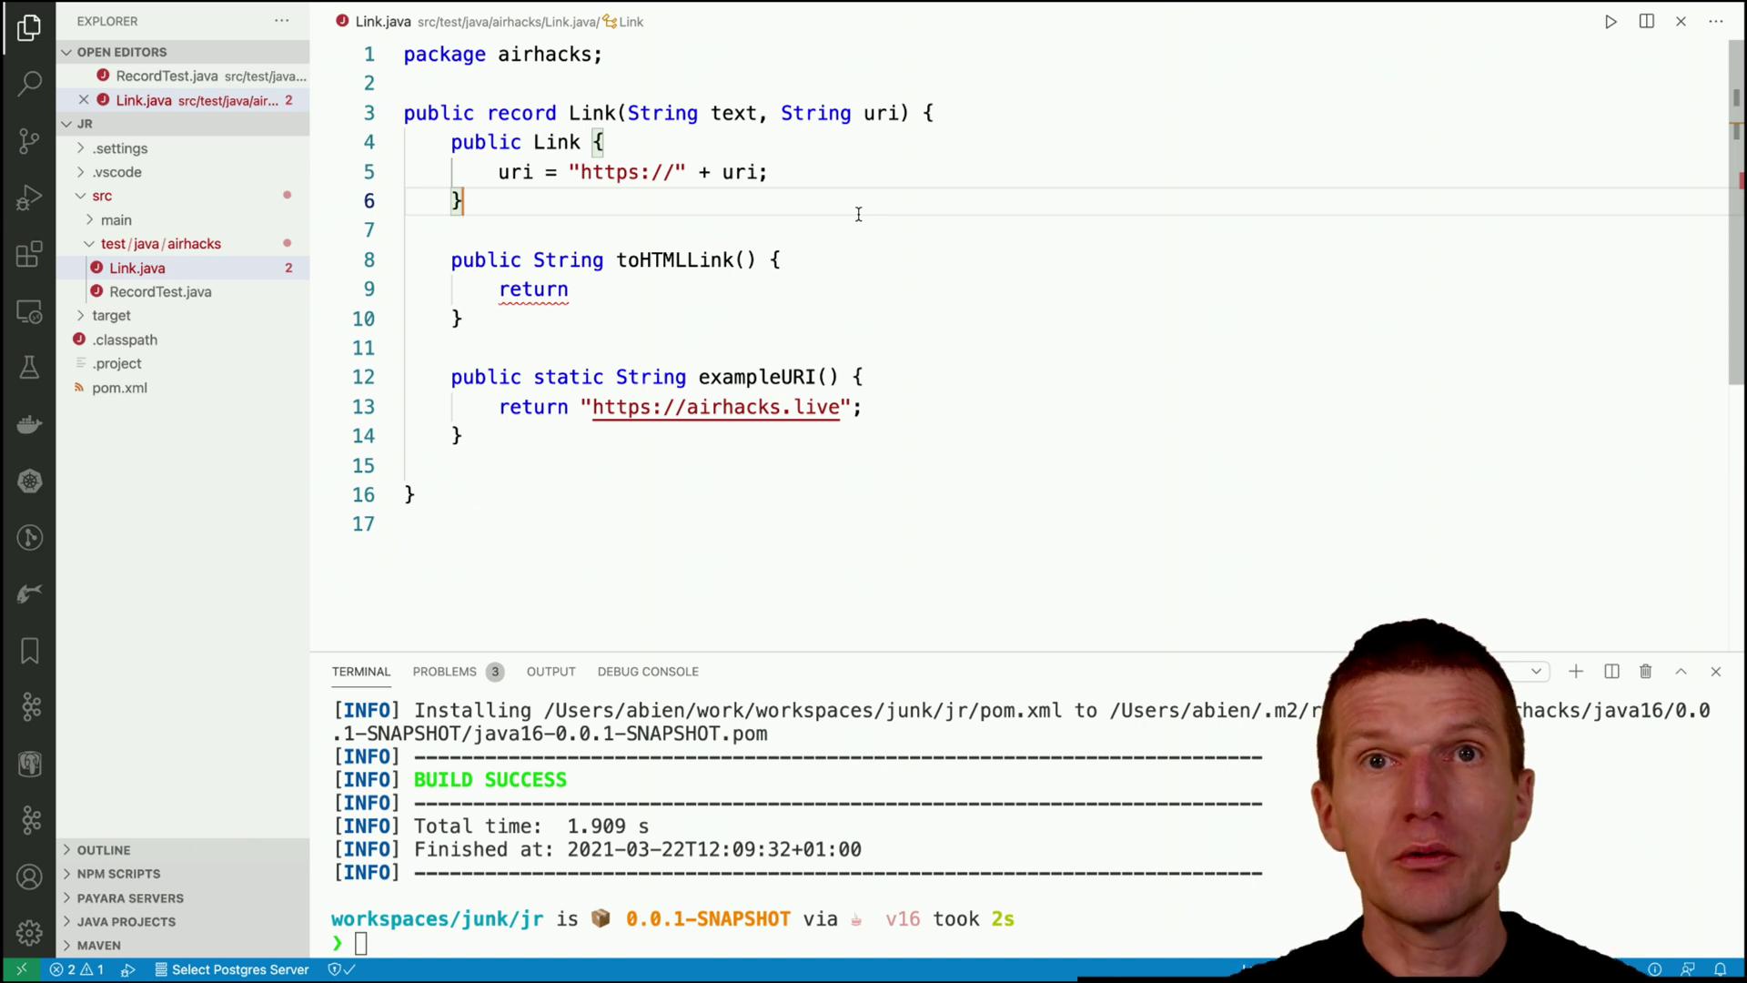
pyautogui.write('"')
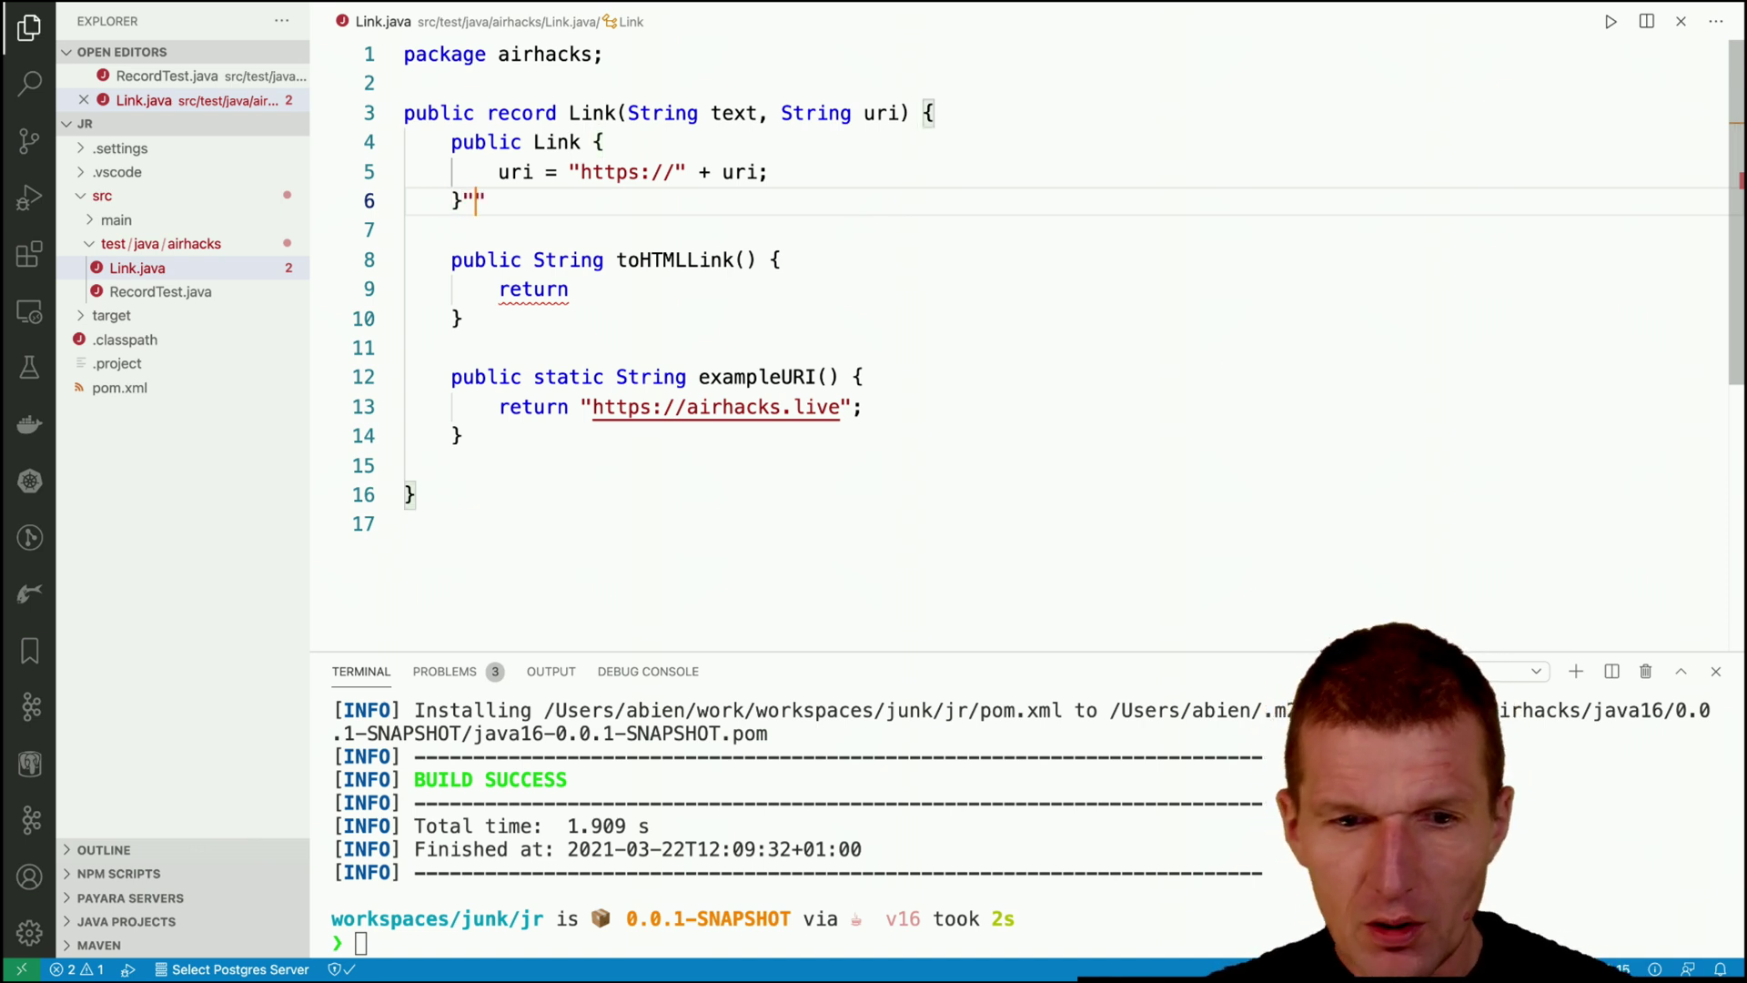
pyautogui.press('BackSpace')
pyautogui.press('BackSpace')
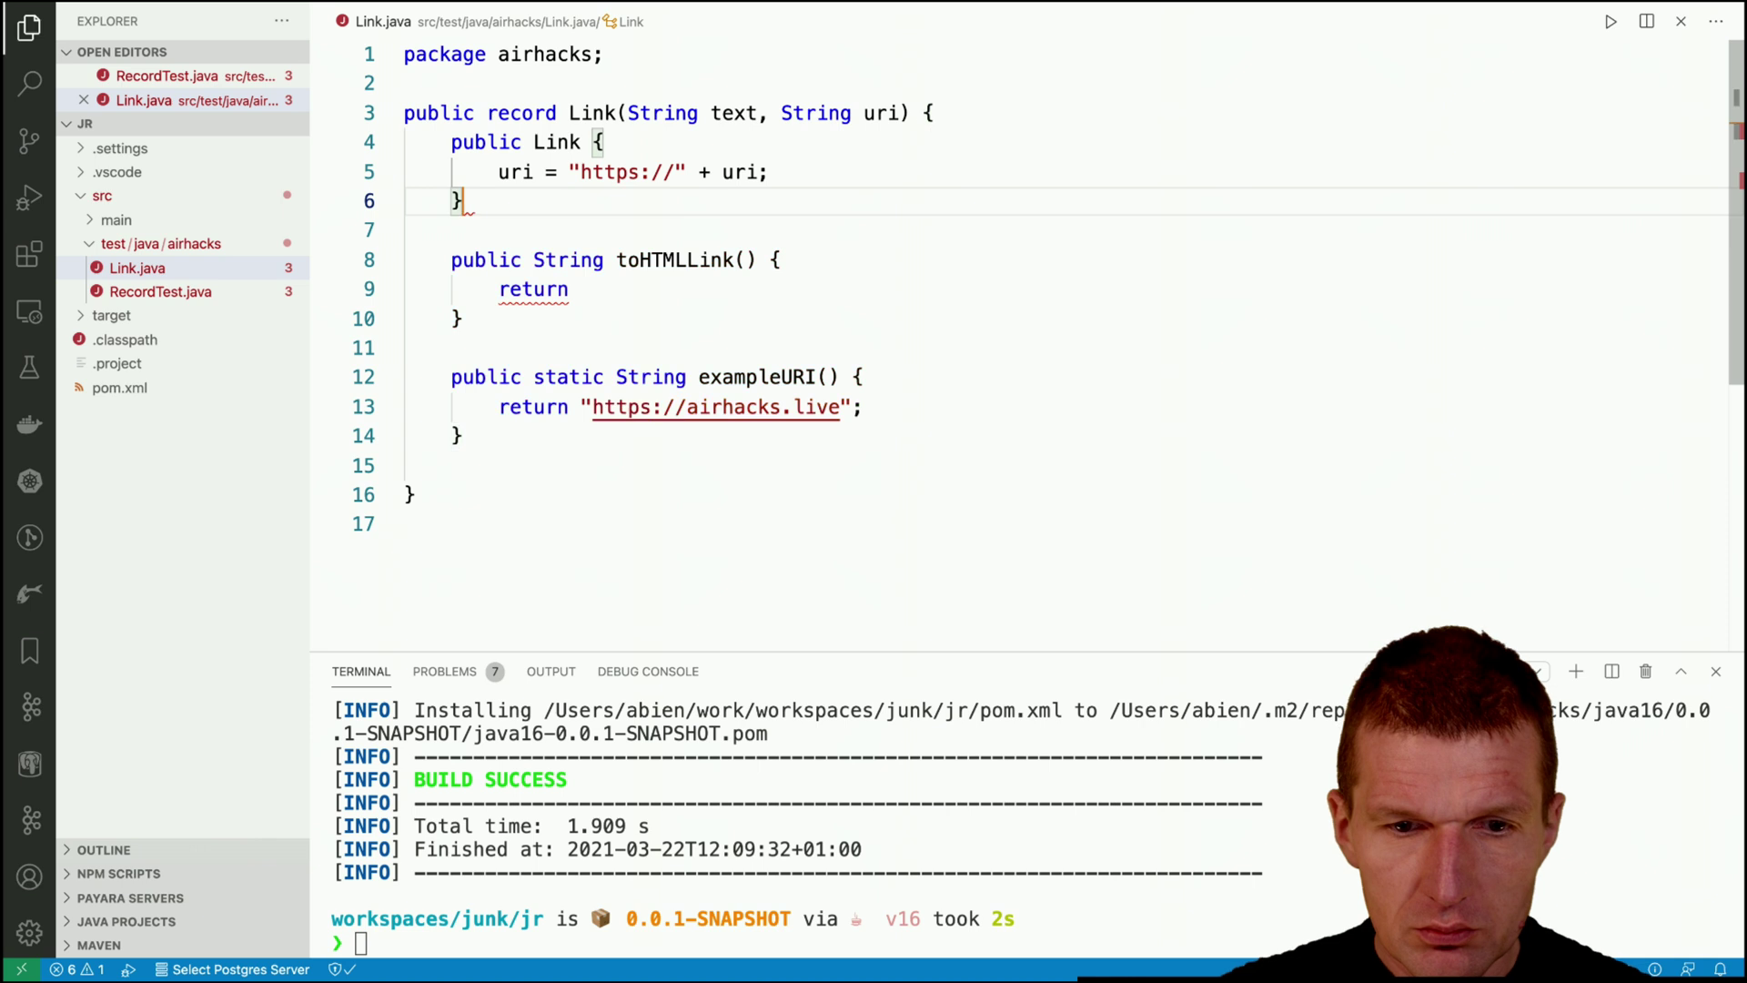
pyautogui.press('Down')
pyautogui.press('Down')
pyautogui.press('Down')
pyautogui.press('End')
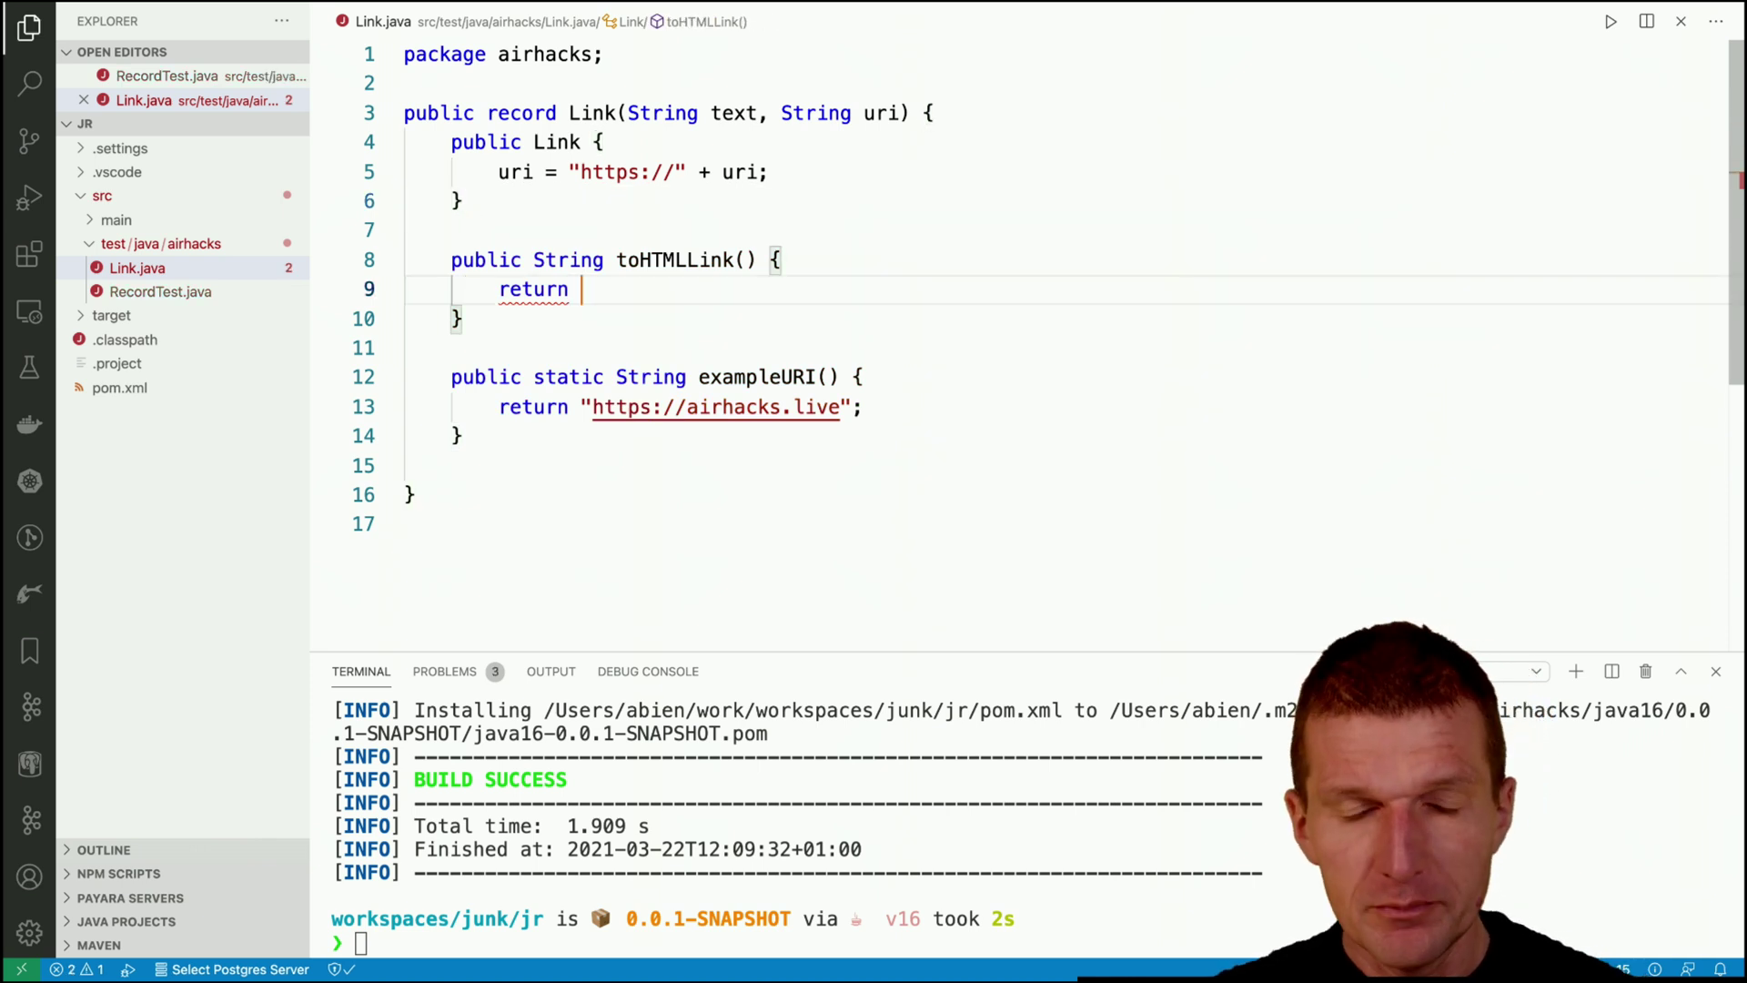
pyautogui.write('§§§')
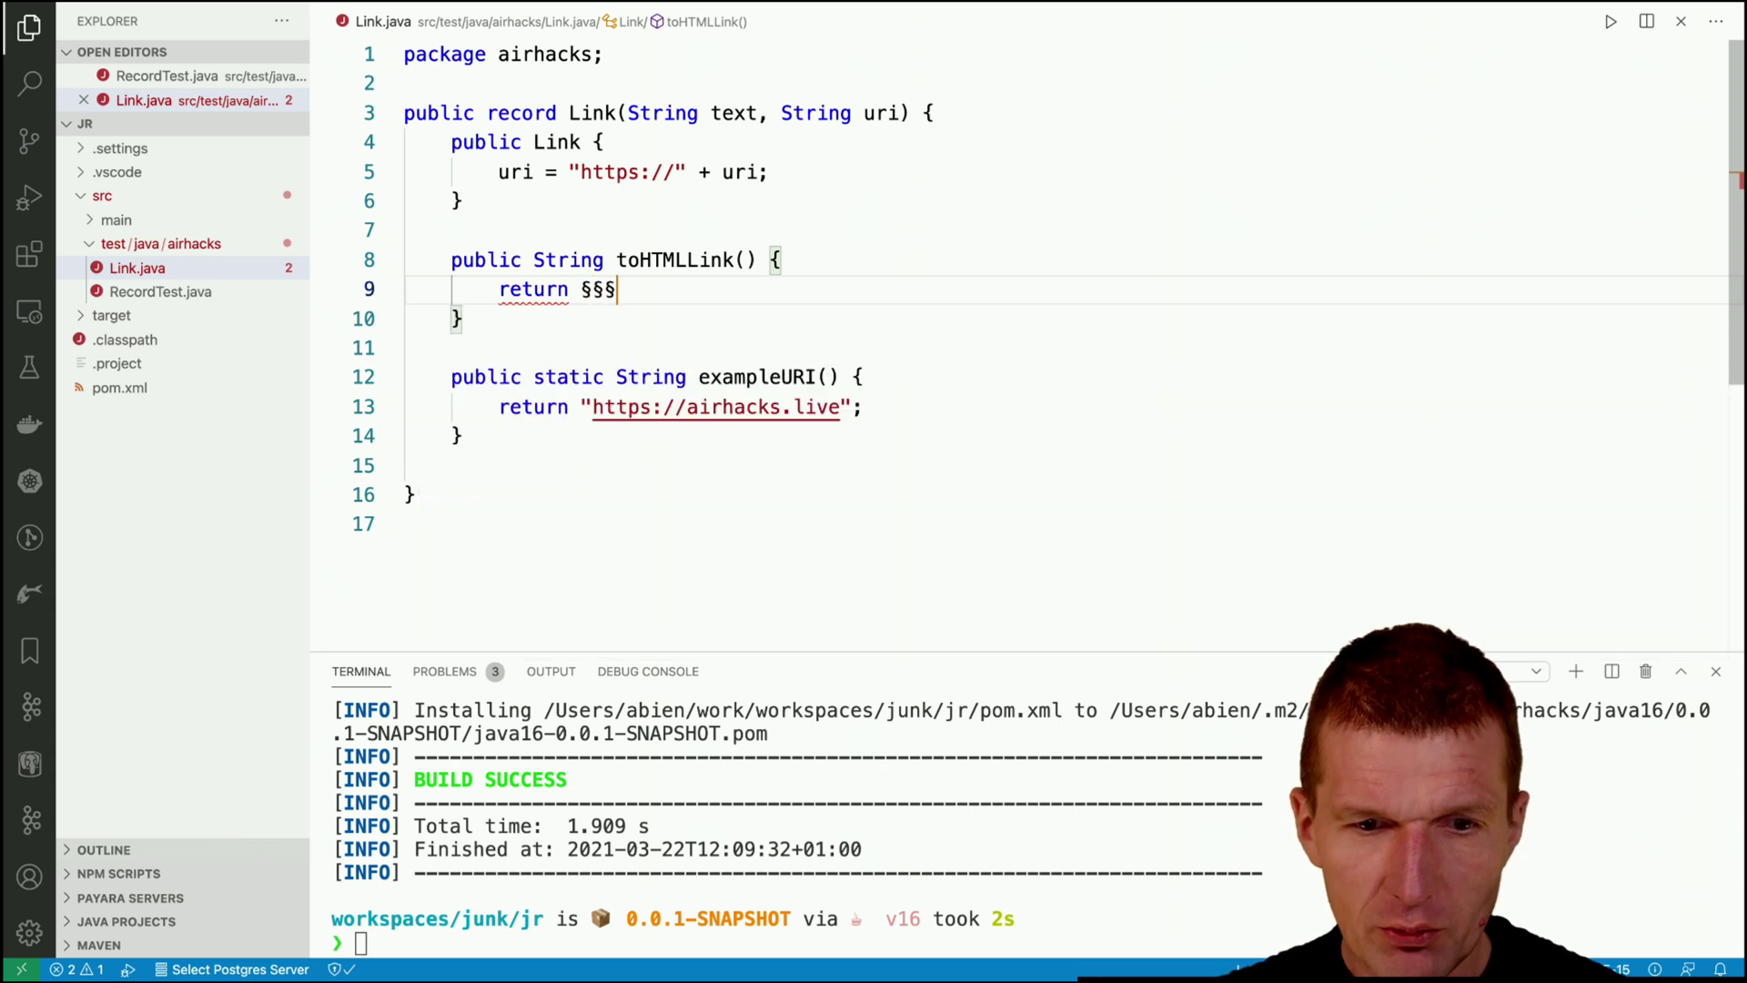
pyautogui.press('BackSpace')
pyautogui.press('BackSpace')
pyautogui.write('§')
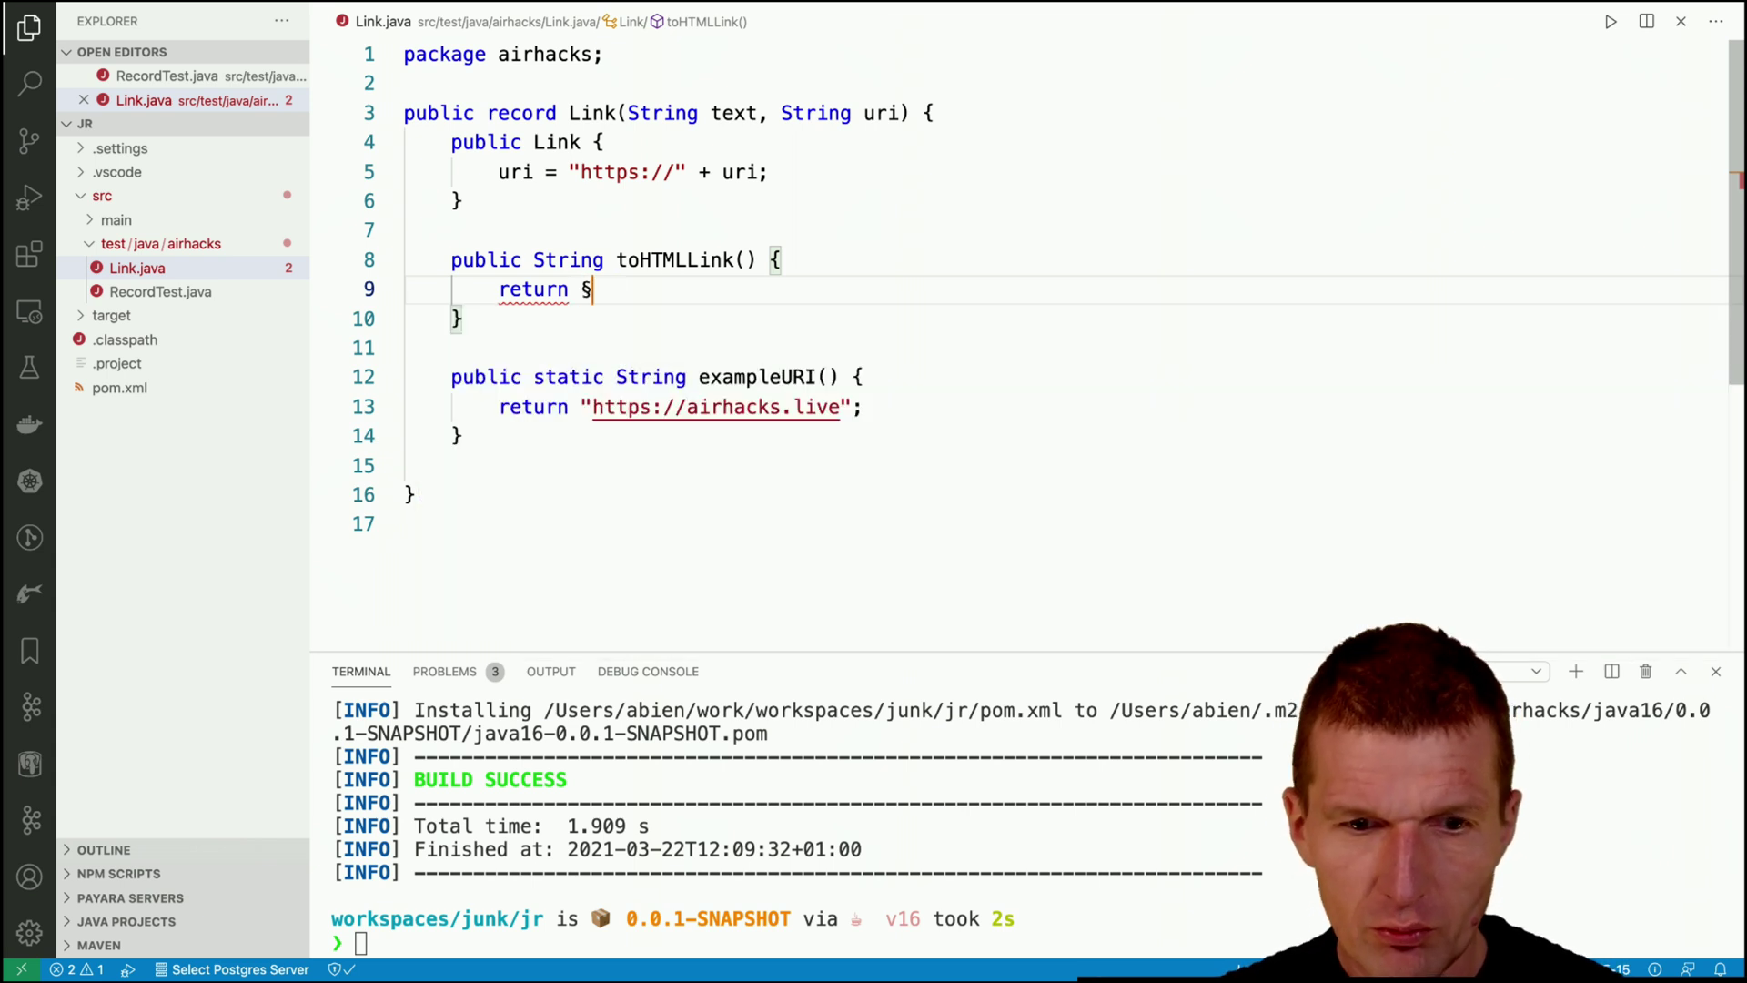
pyautogui.press('BackSpace')
pyautogui.write('""""')
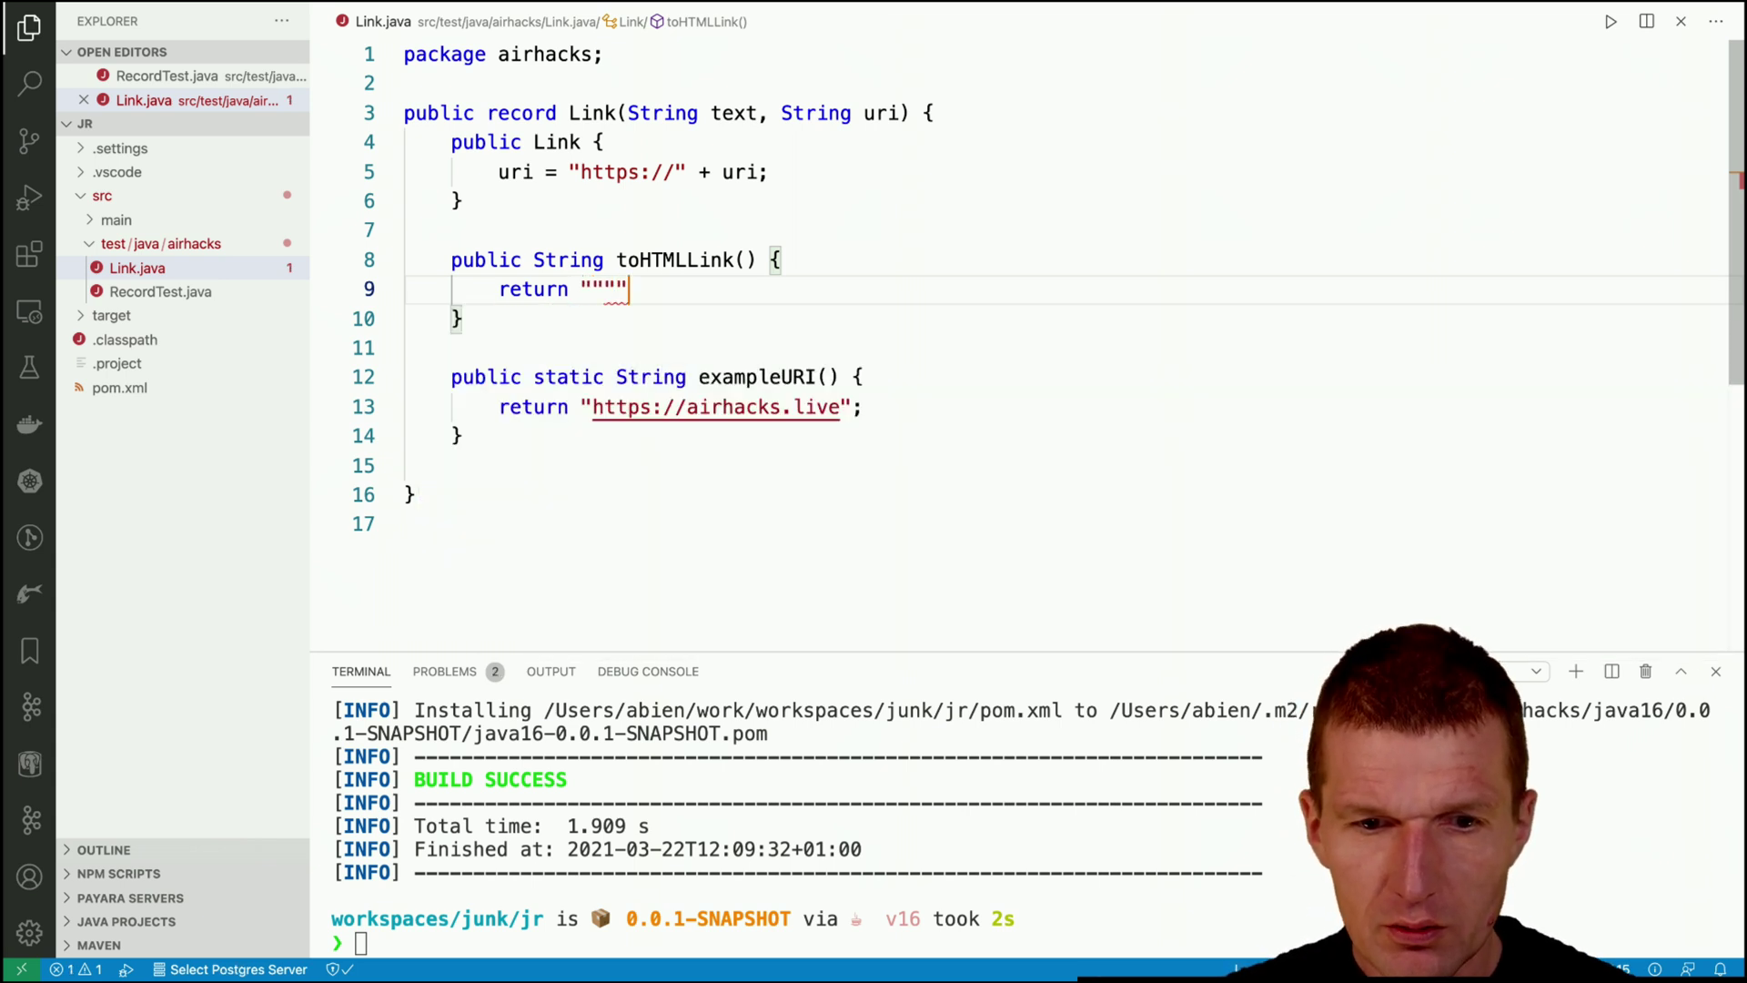
# Put %s placeholders inside the href quotes and between the anchor tags on line 10.
pyautogui.press('BackSpace')
pyautogui.press('Return')
pyautogui.write('<a href=""><')
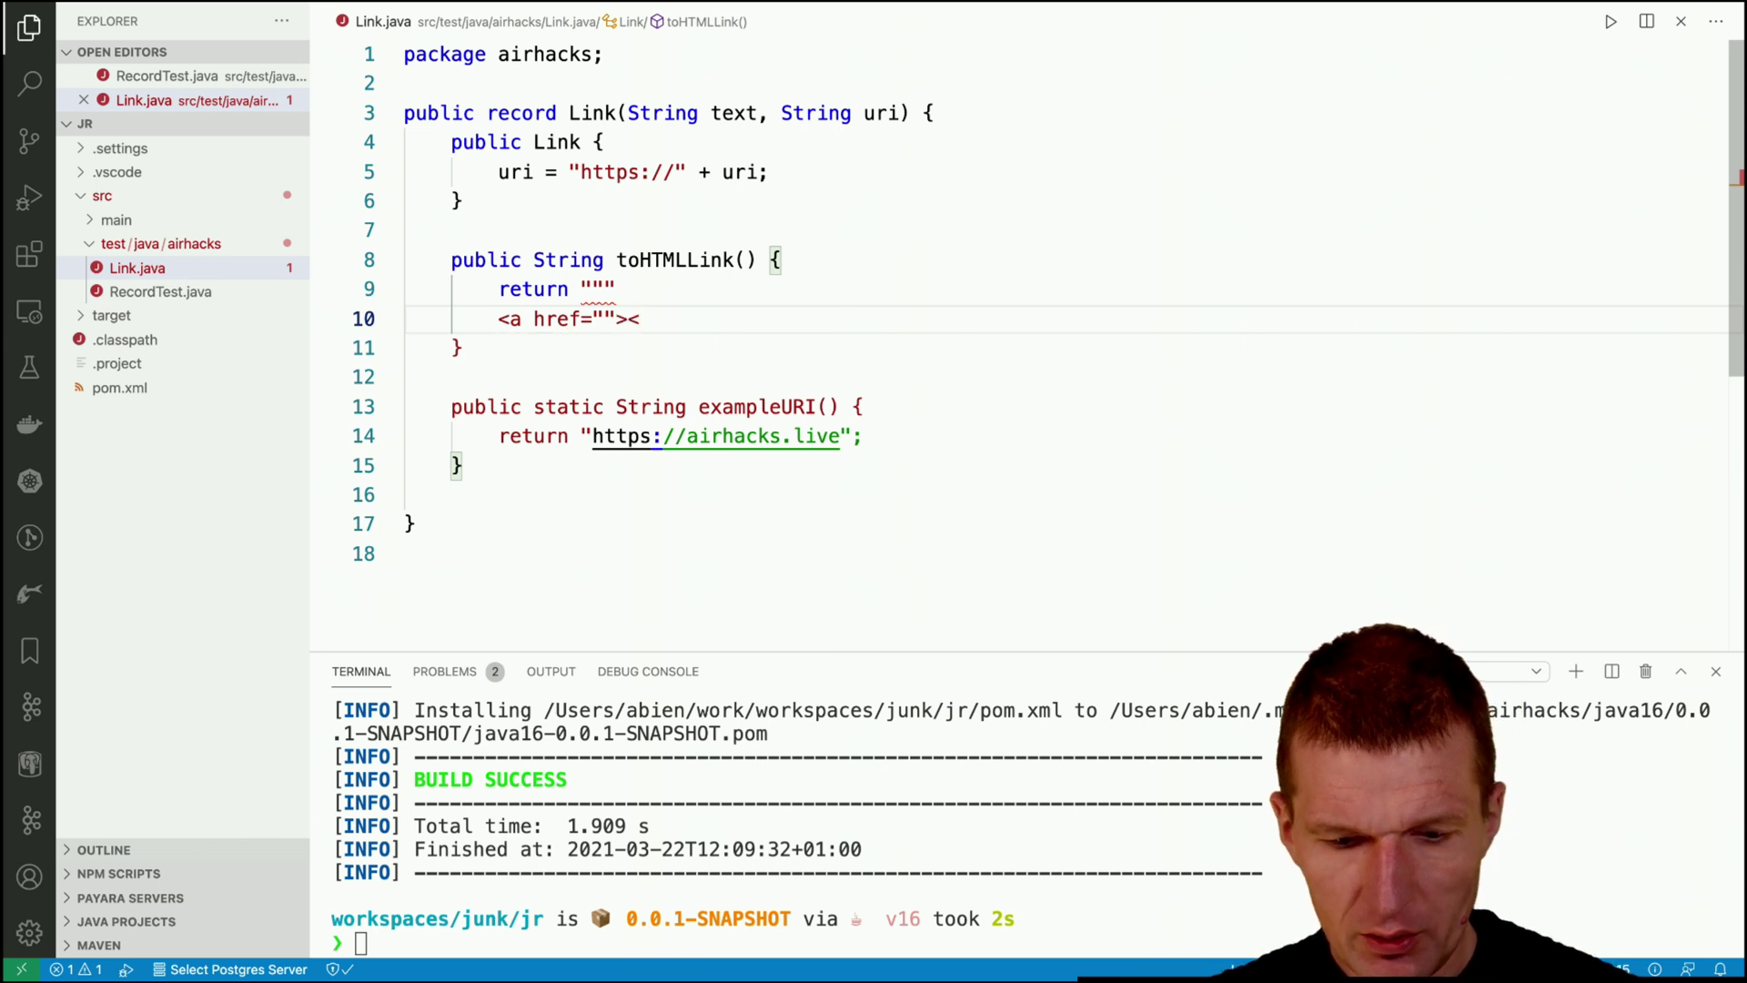
pyautogui.write('/a>')
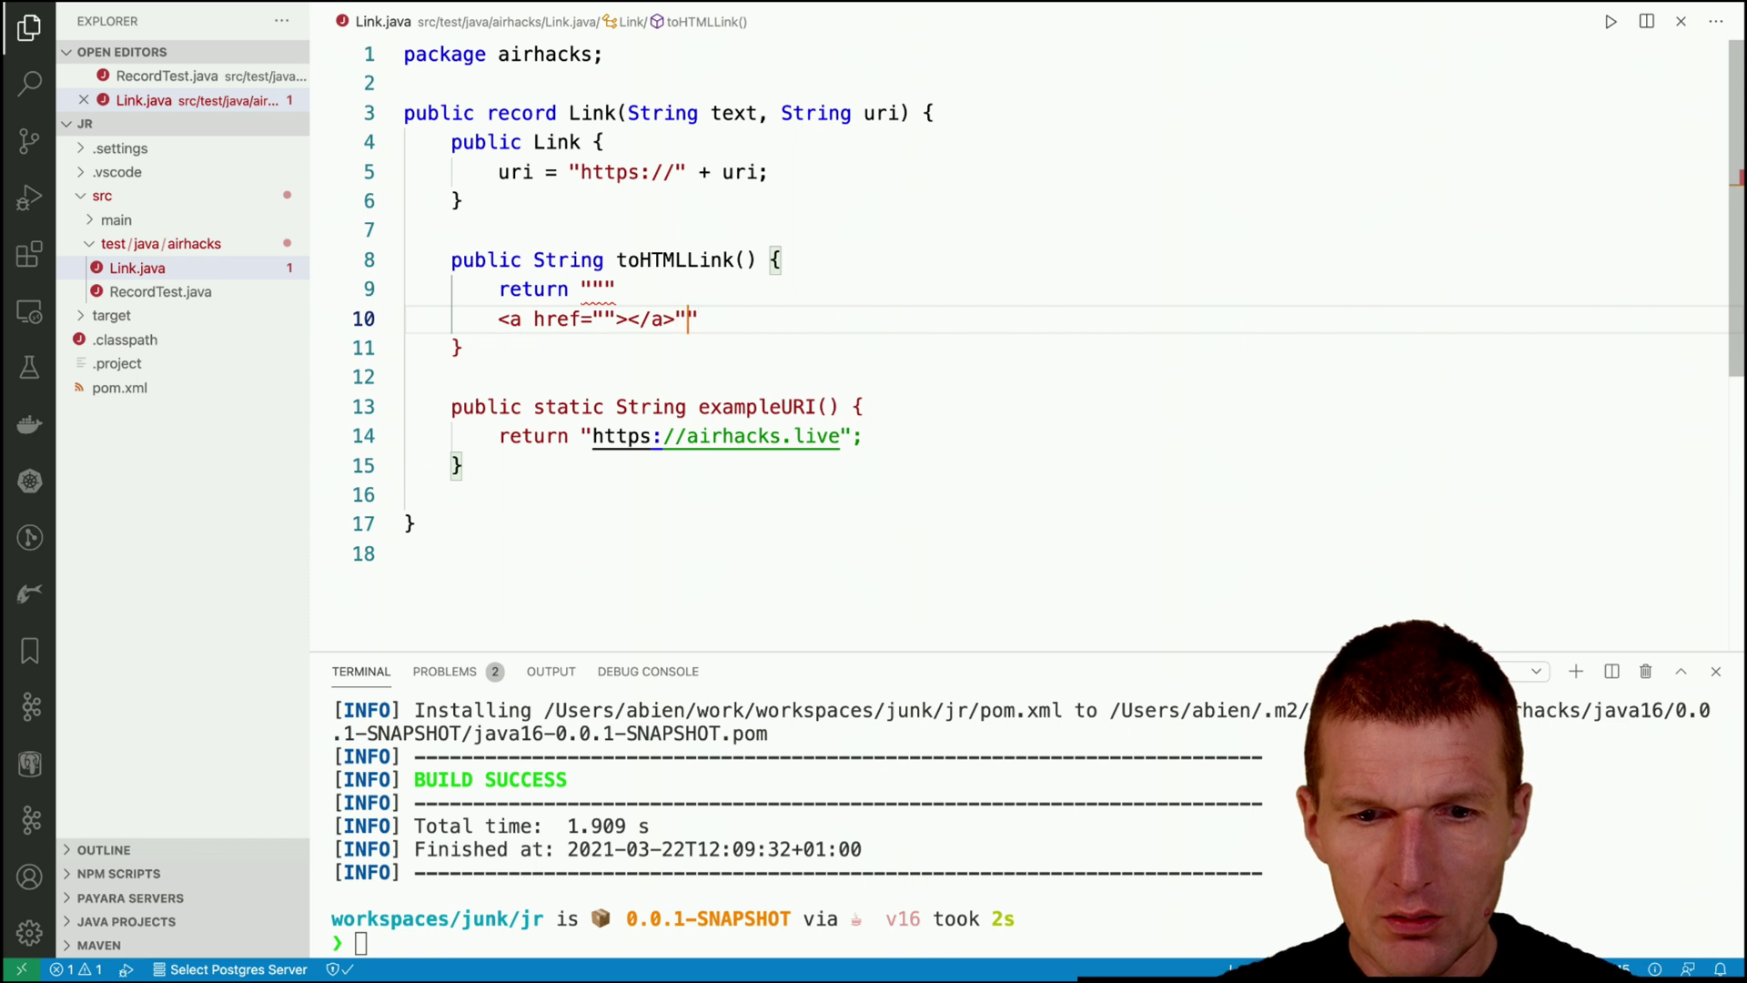
pyautogui.write('"";')
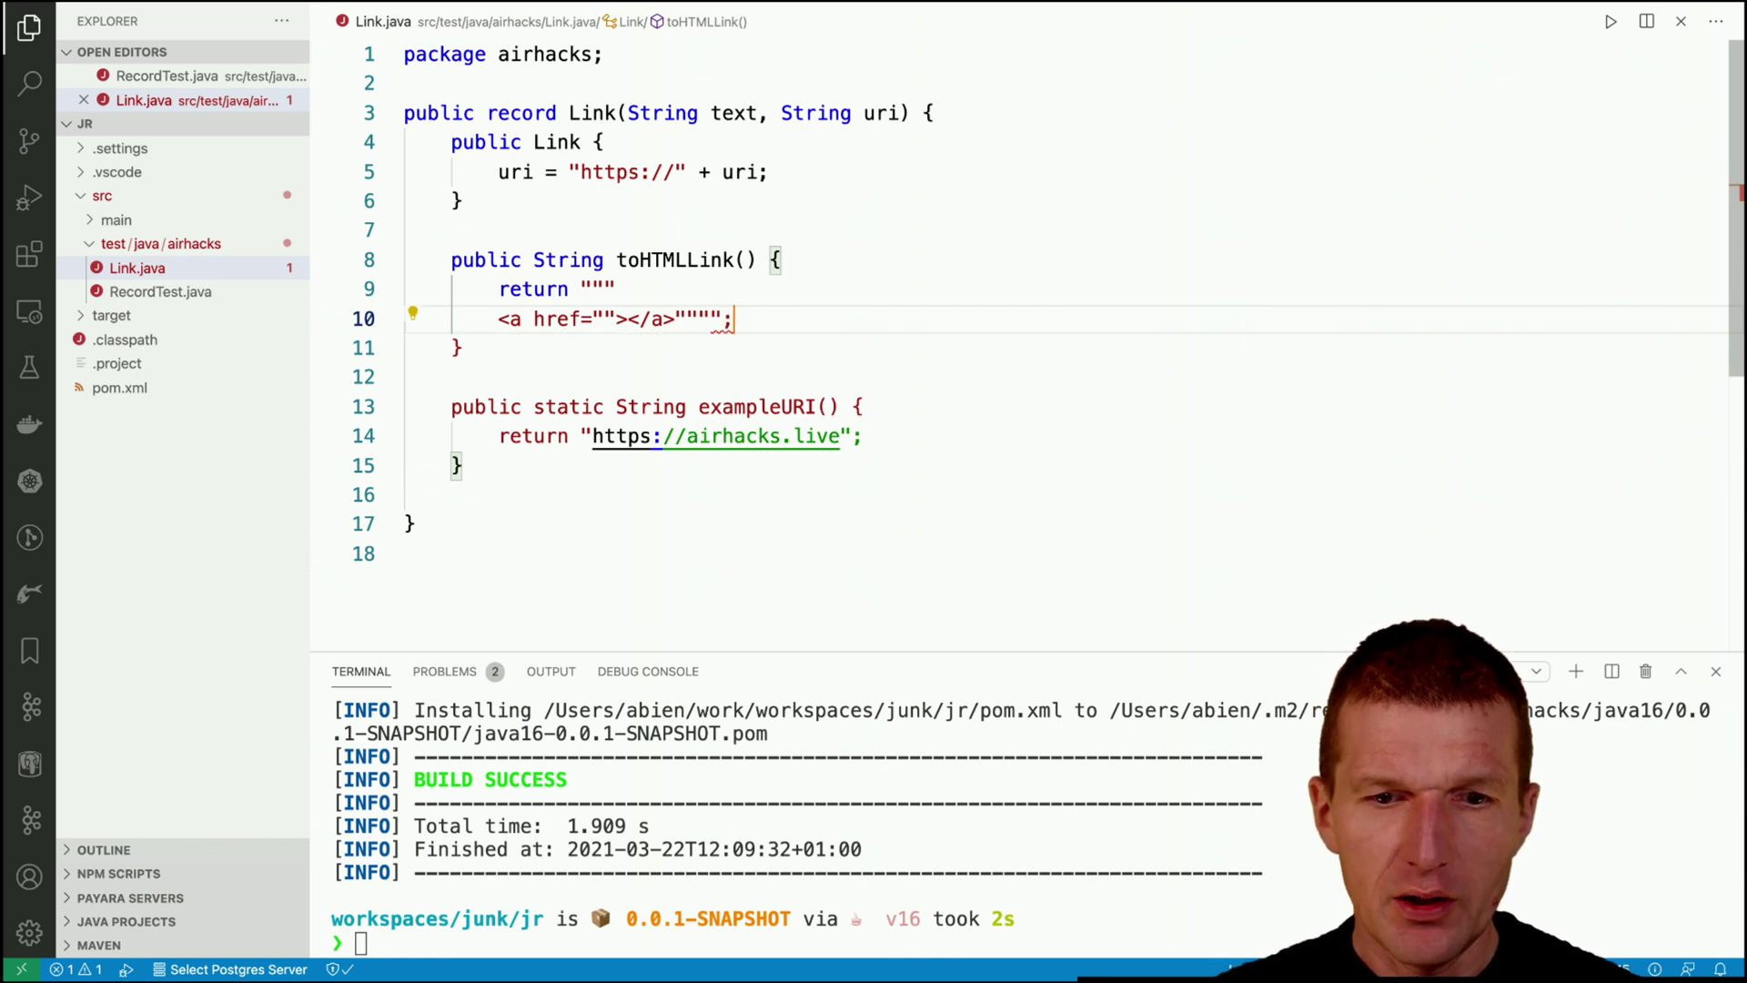
pyautogui.press('Left')
pyautogui.press('Left')
pyautogui.press('Left')
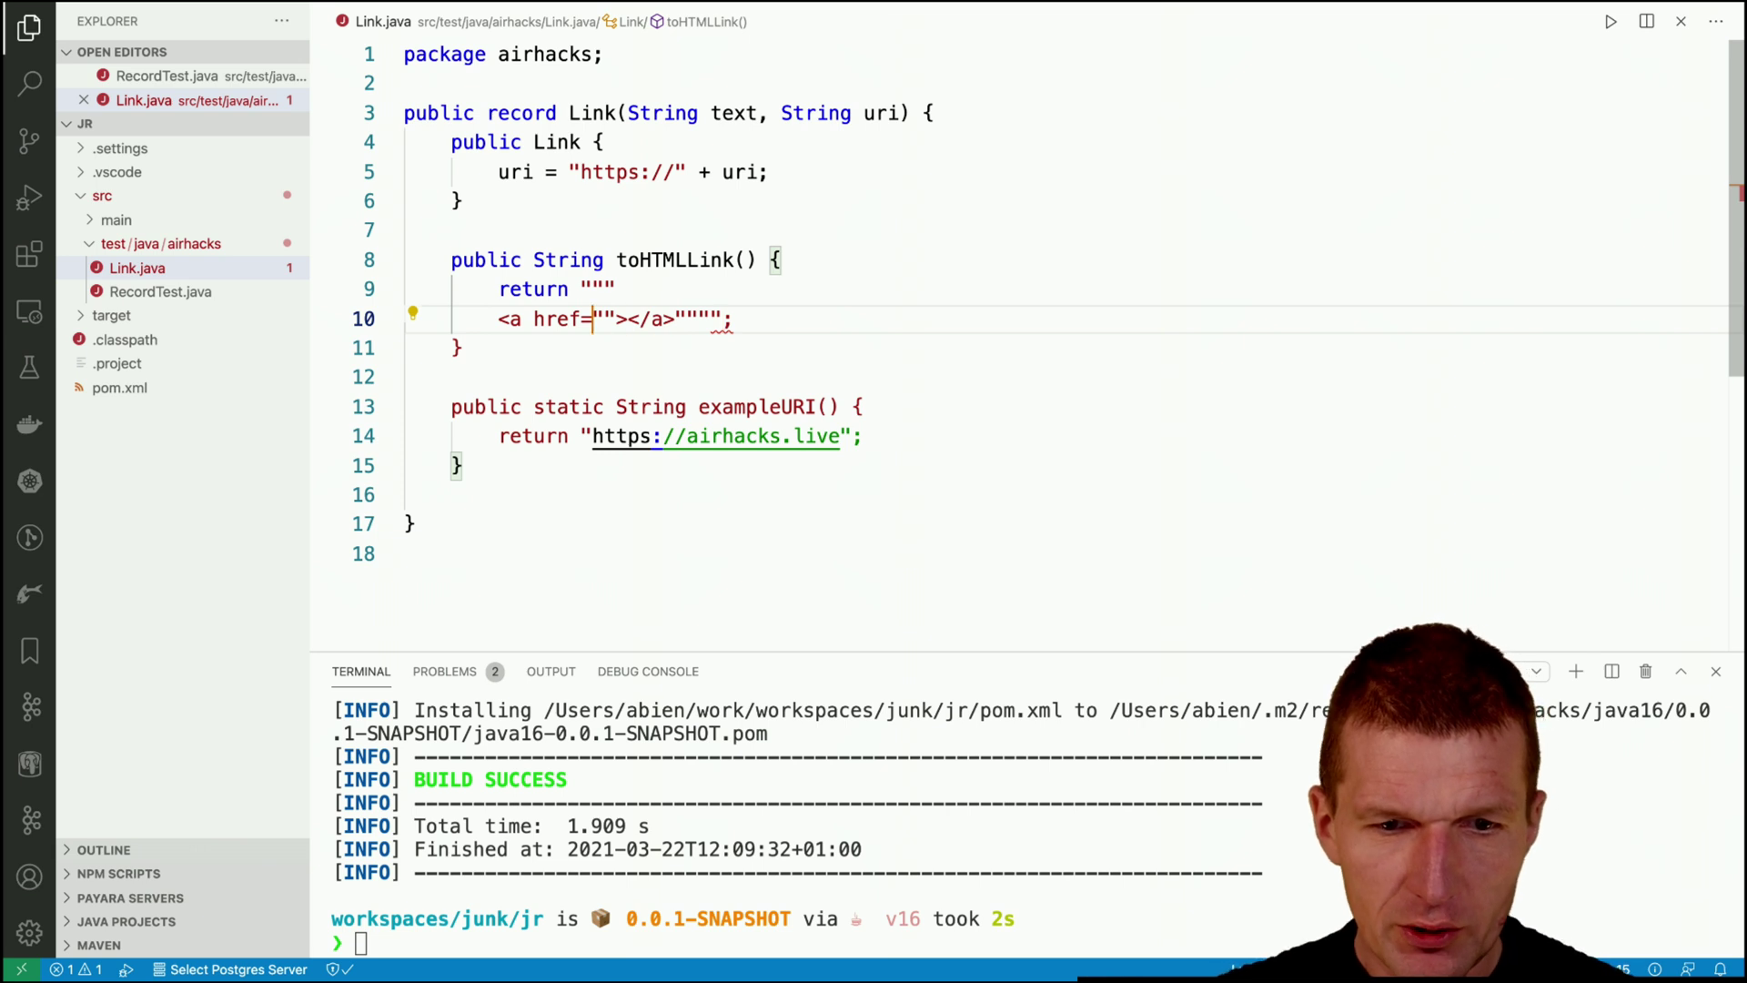
pyautogui.write('%')
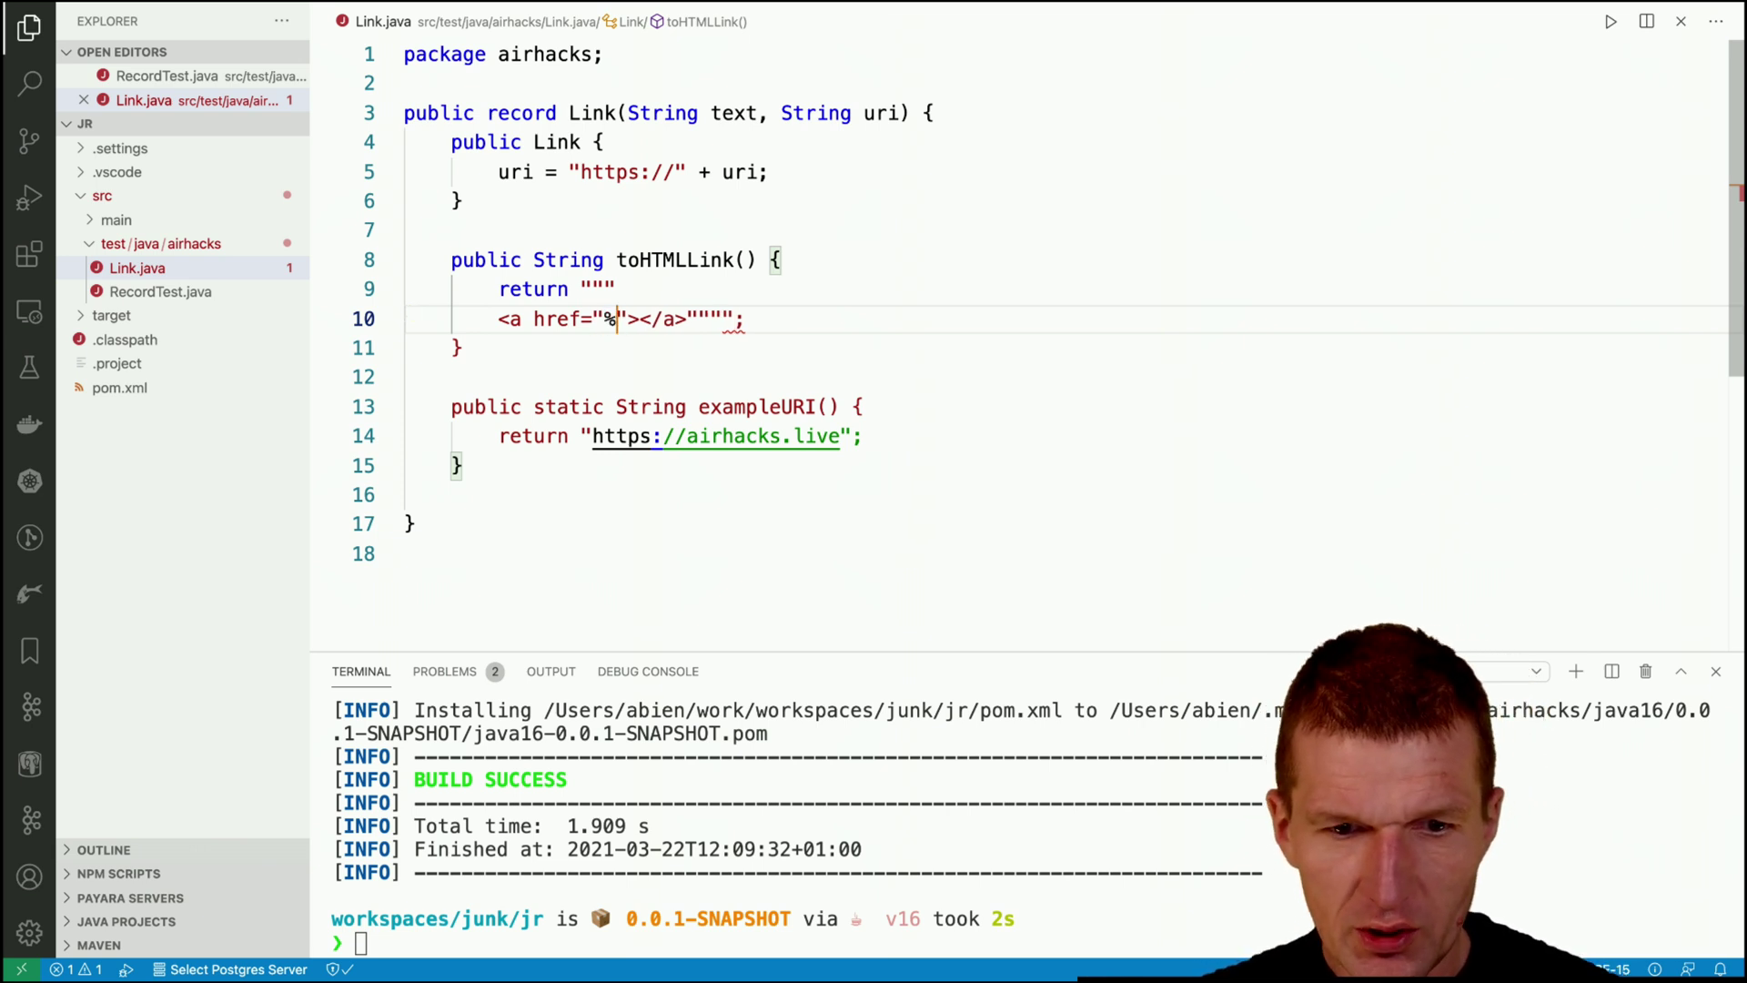
pyautogui.write('s">')
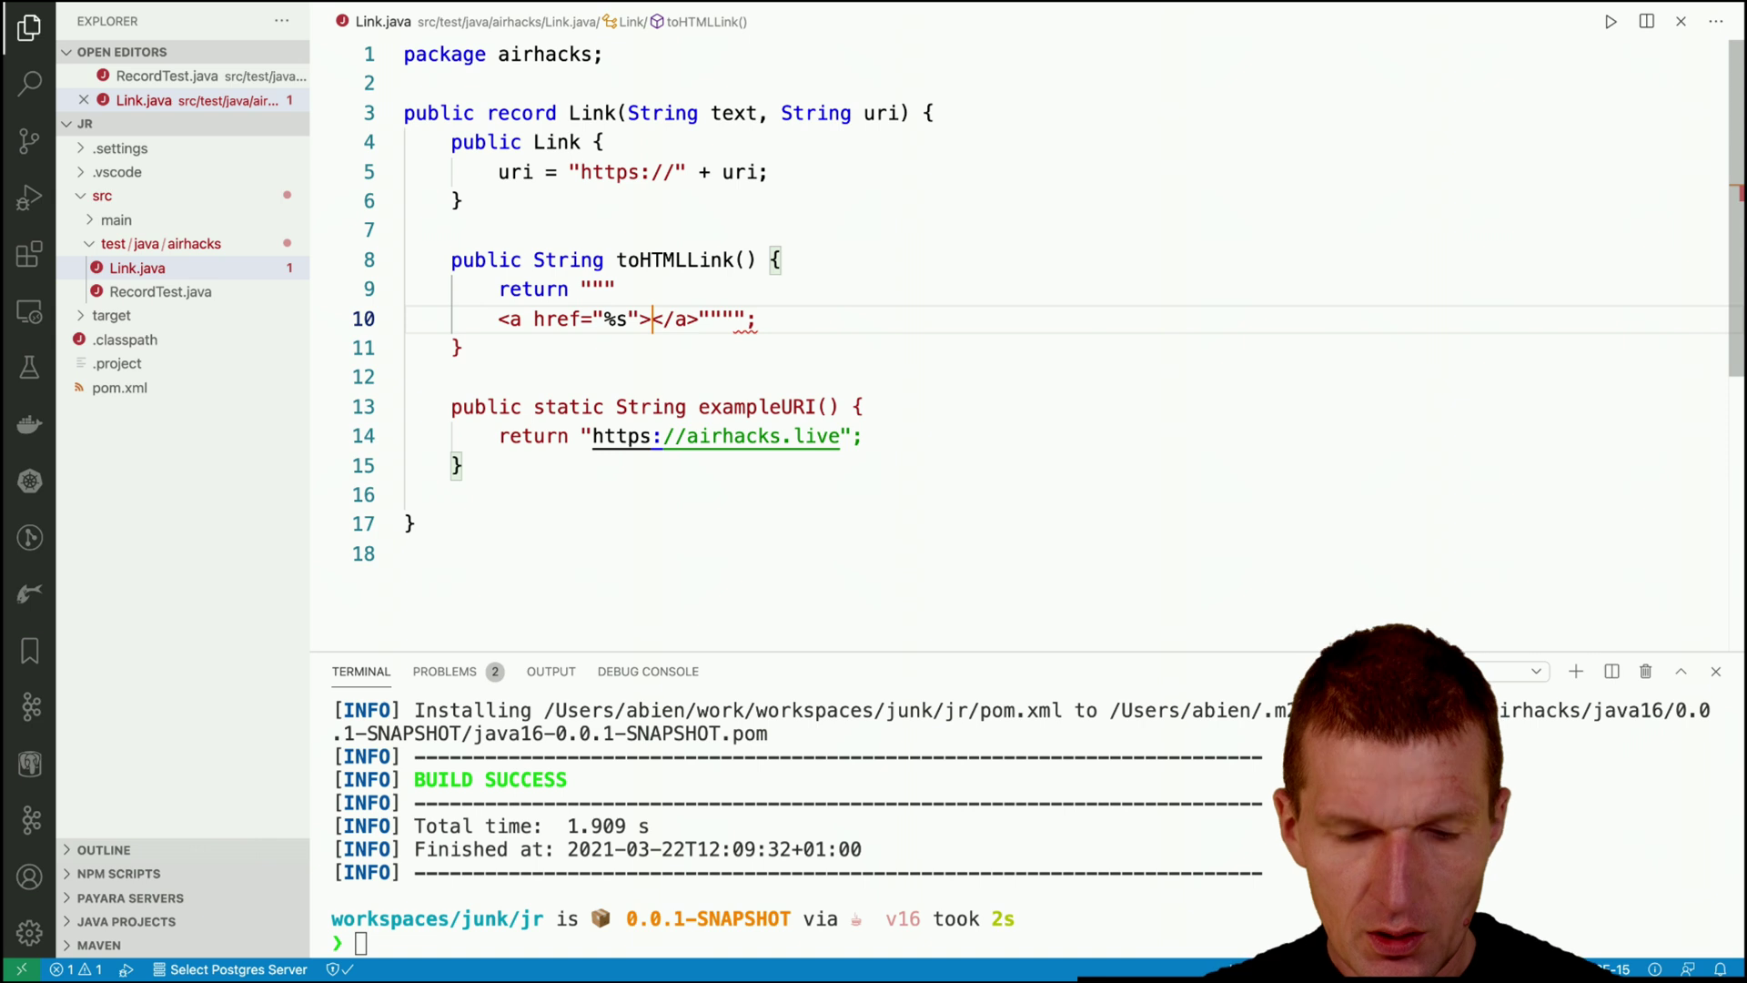
pyautogui.write('%')
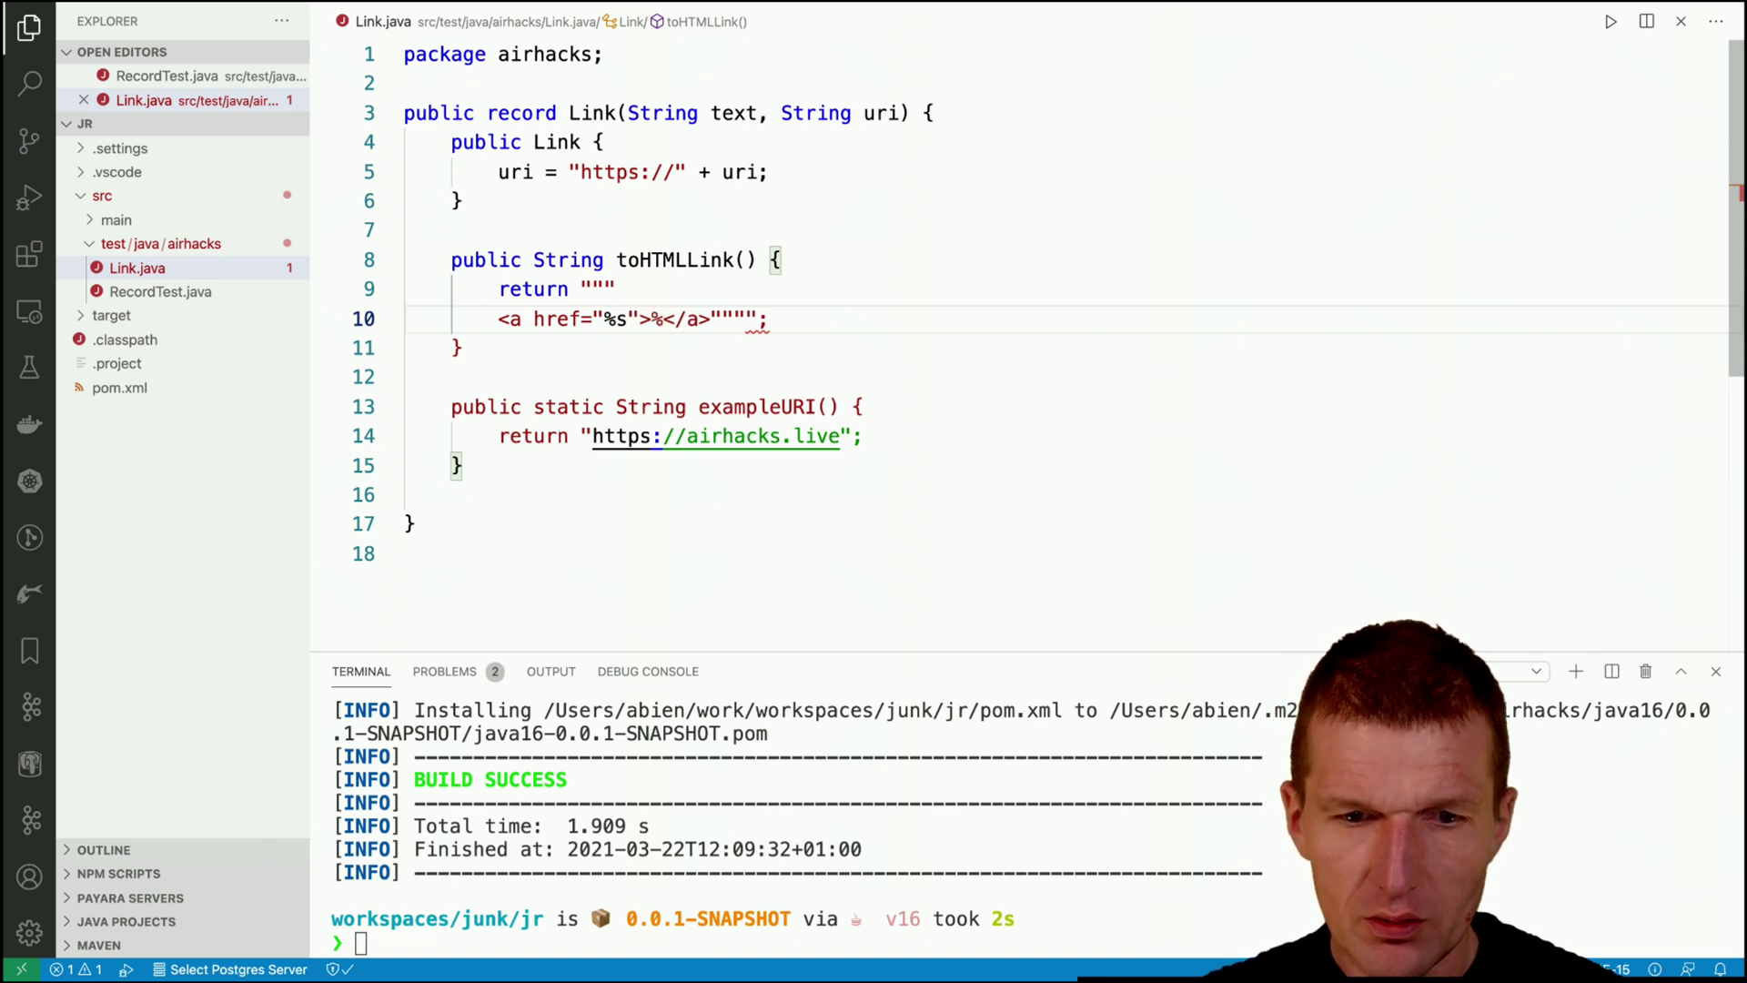
pyautogui.write('s</a>')
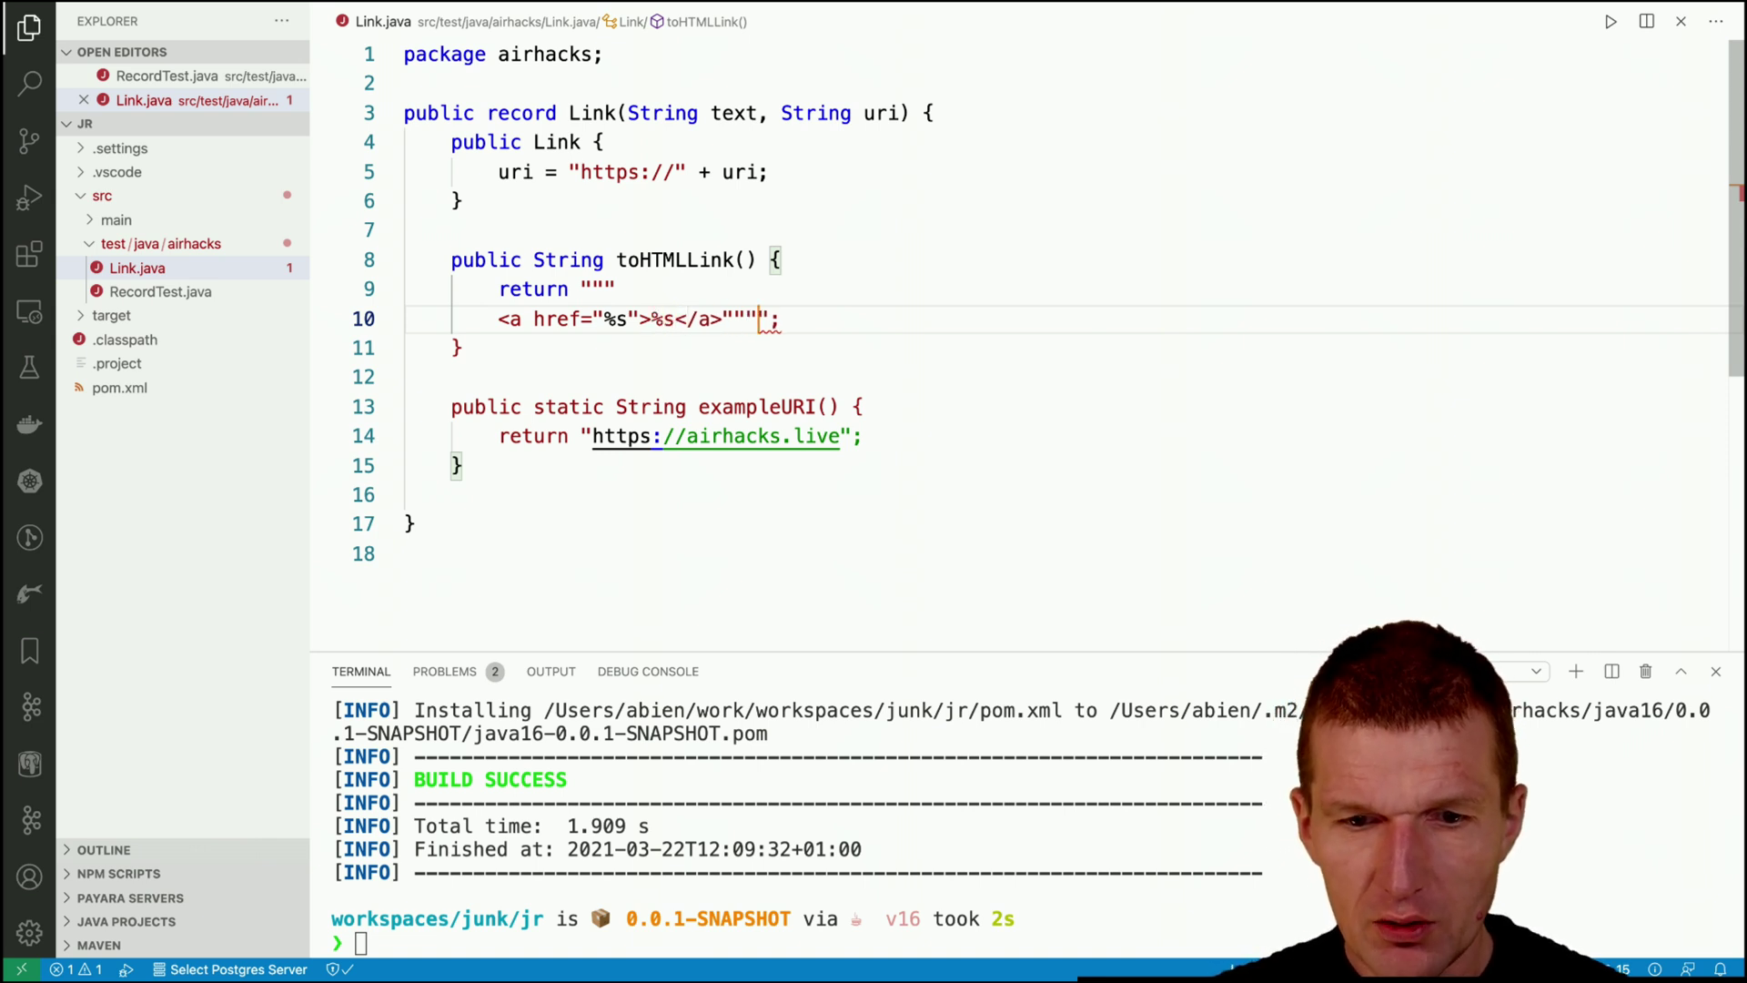
pyautogui.write('""')
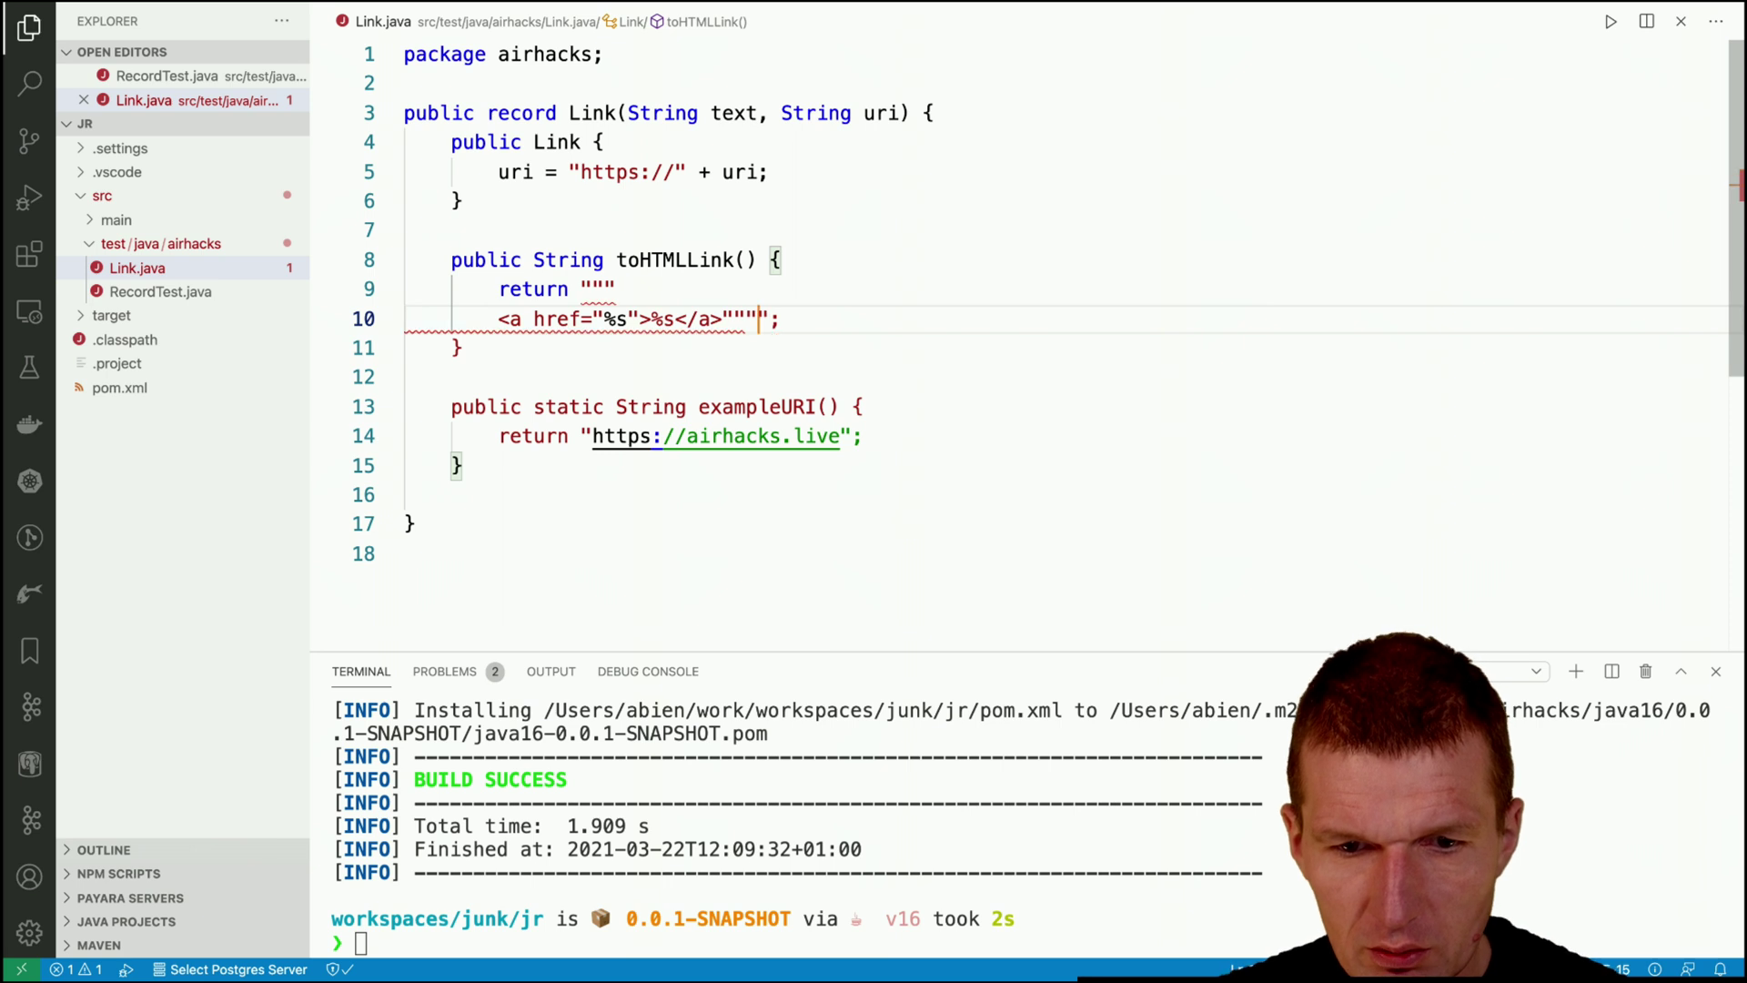
# Remove the stray quote and append .formatted(this.uri, this.text) to the text block.
pyautogui.press('BackSpace')
pyautogui.write('.f')
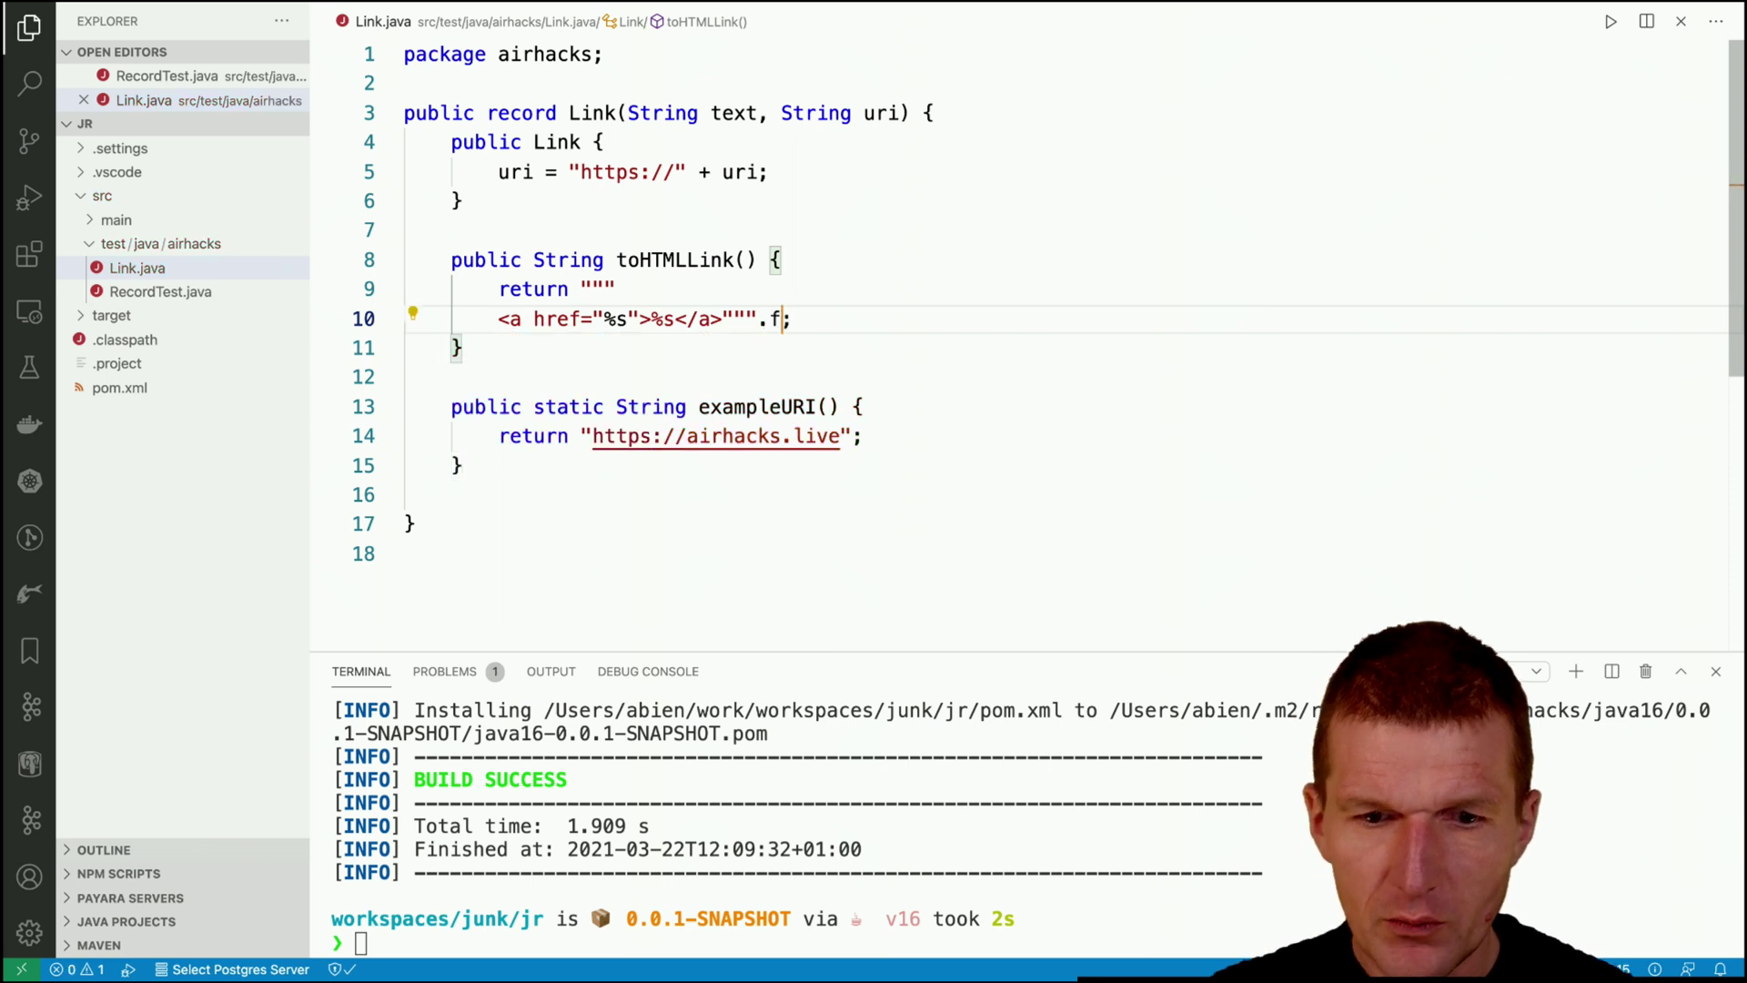
pyautogui.write('ormatted(')
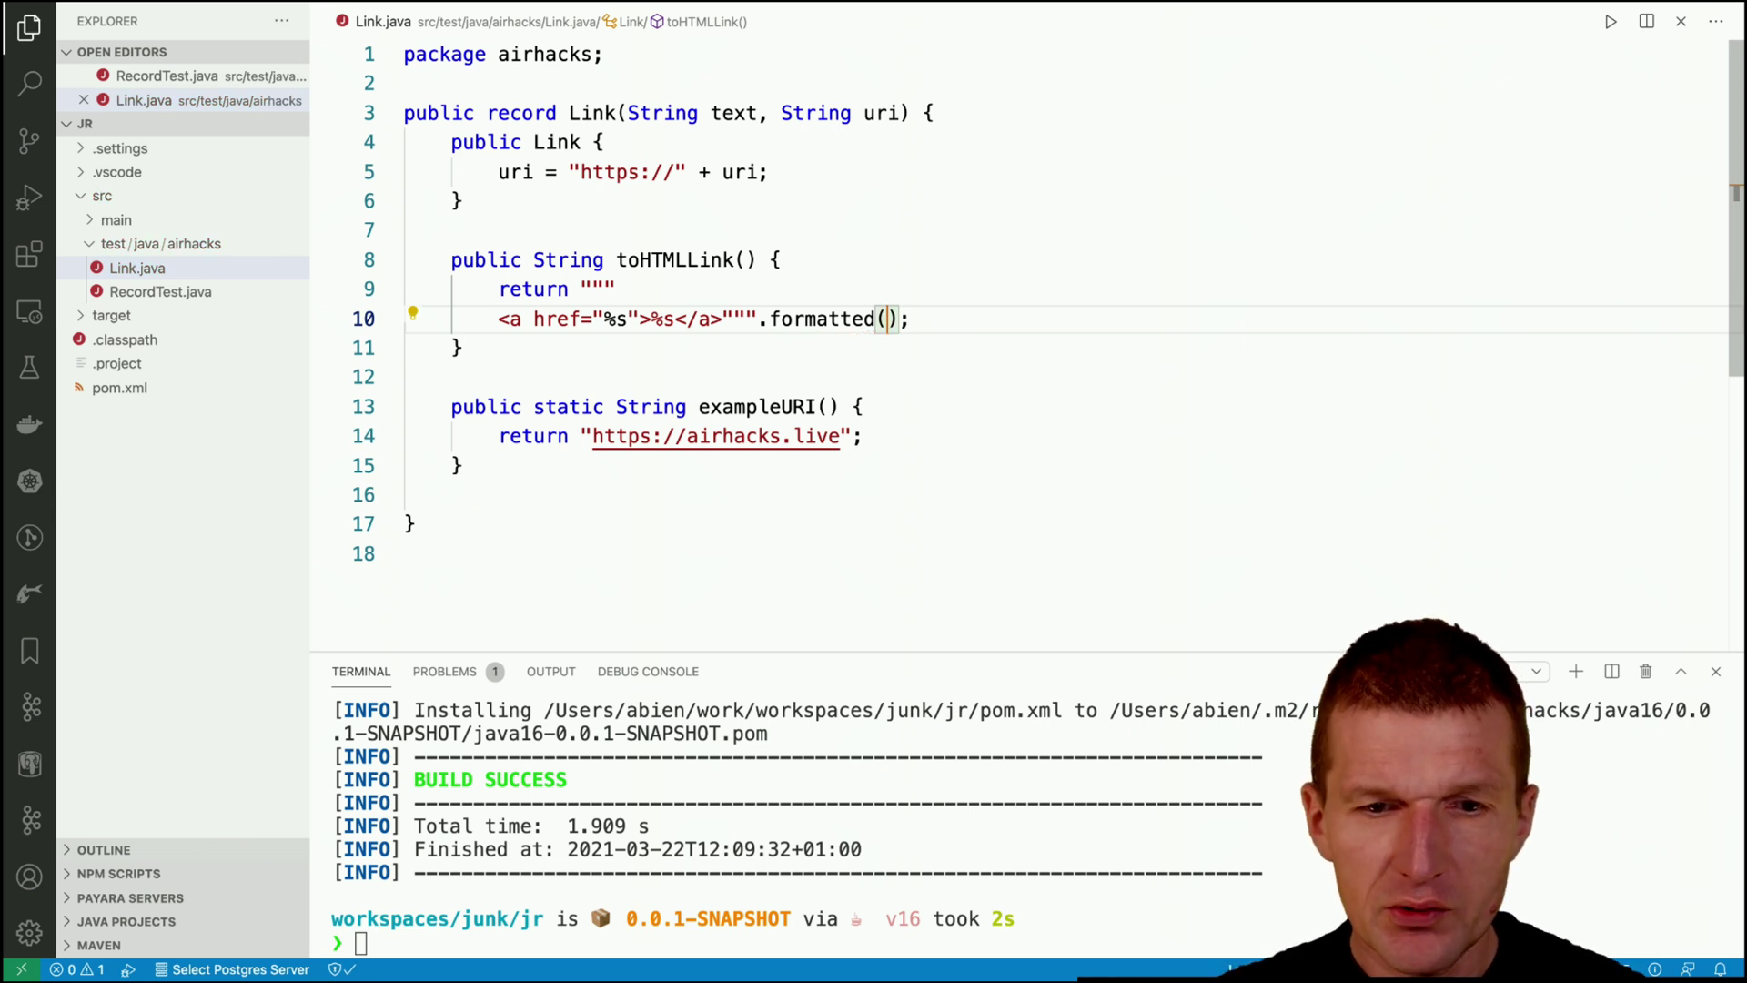
pyautogui.write('ur')
pyautogui.press('BackSpace')
pyautogui.press('BackSpace')
pyautogui.write('this.')
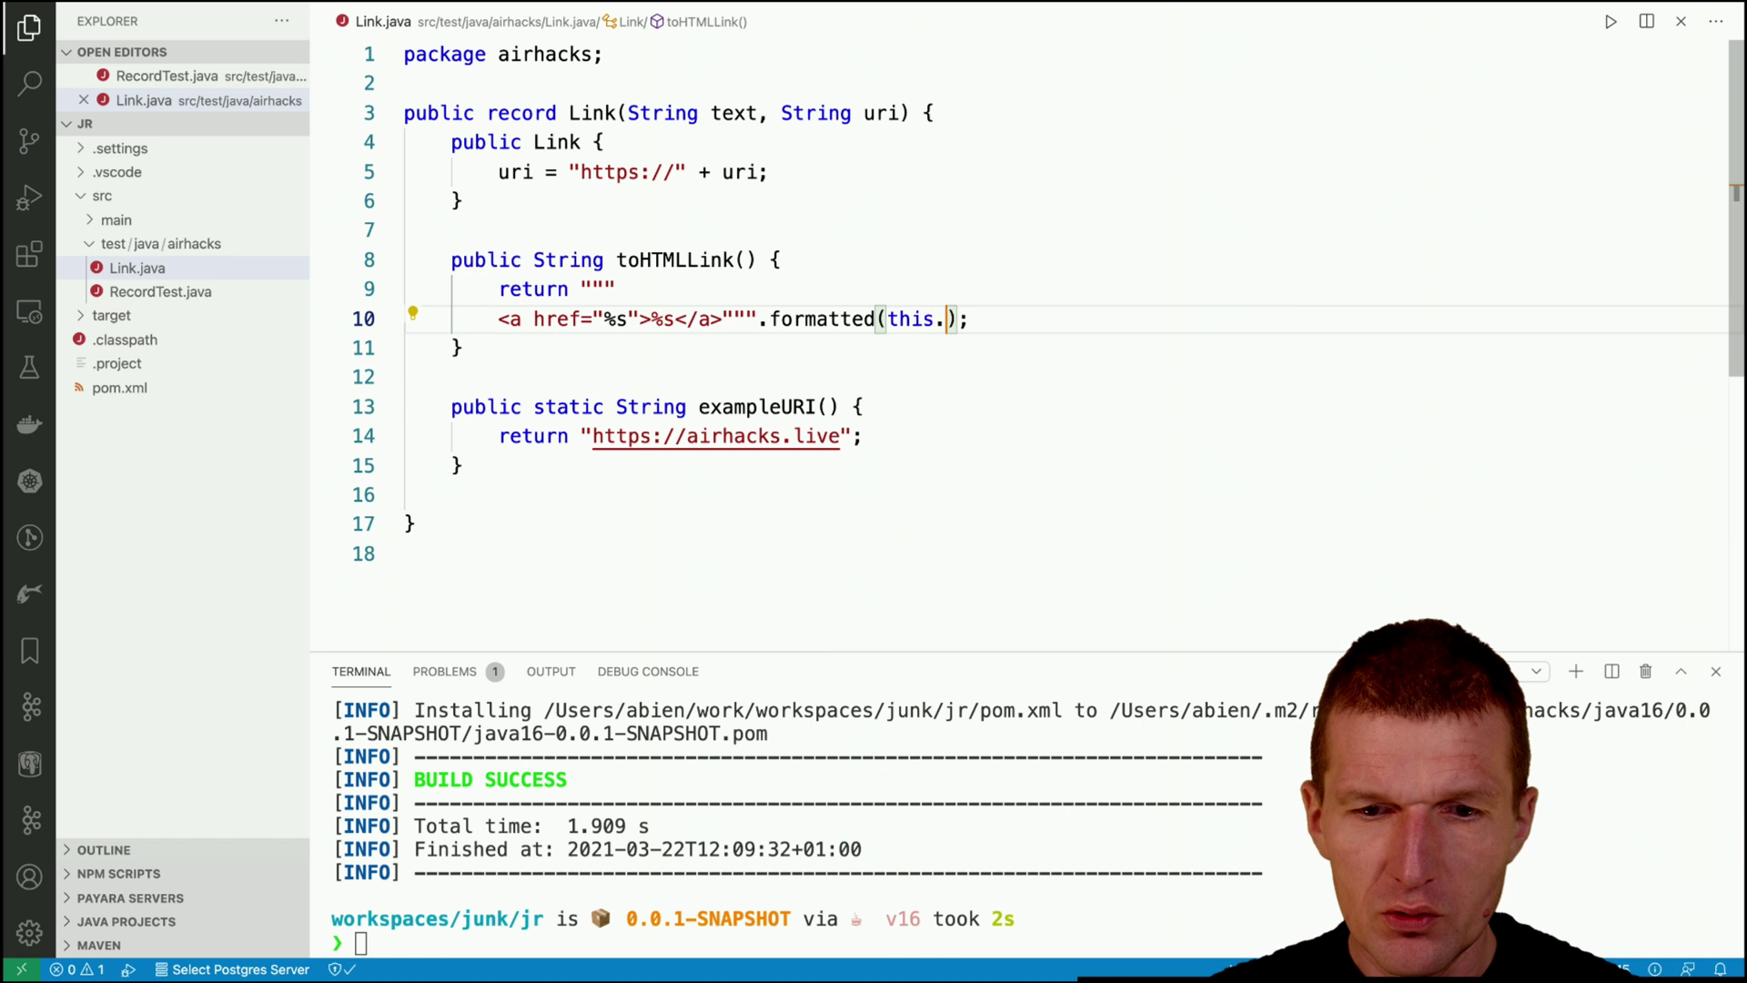
pyautogui.write('uri, ')
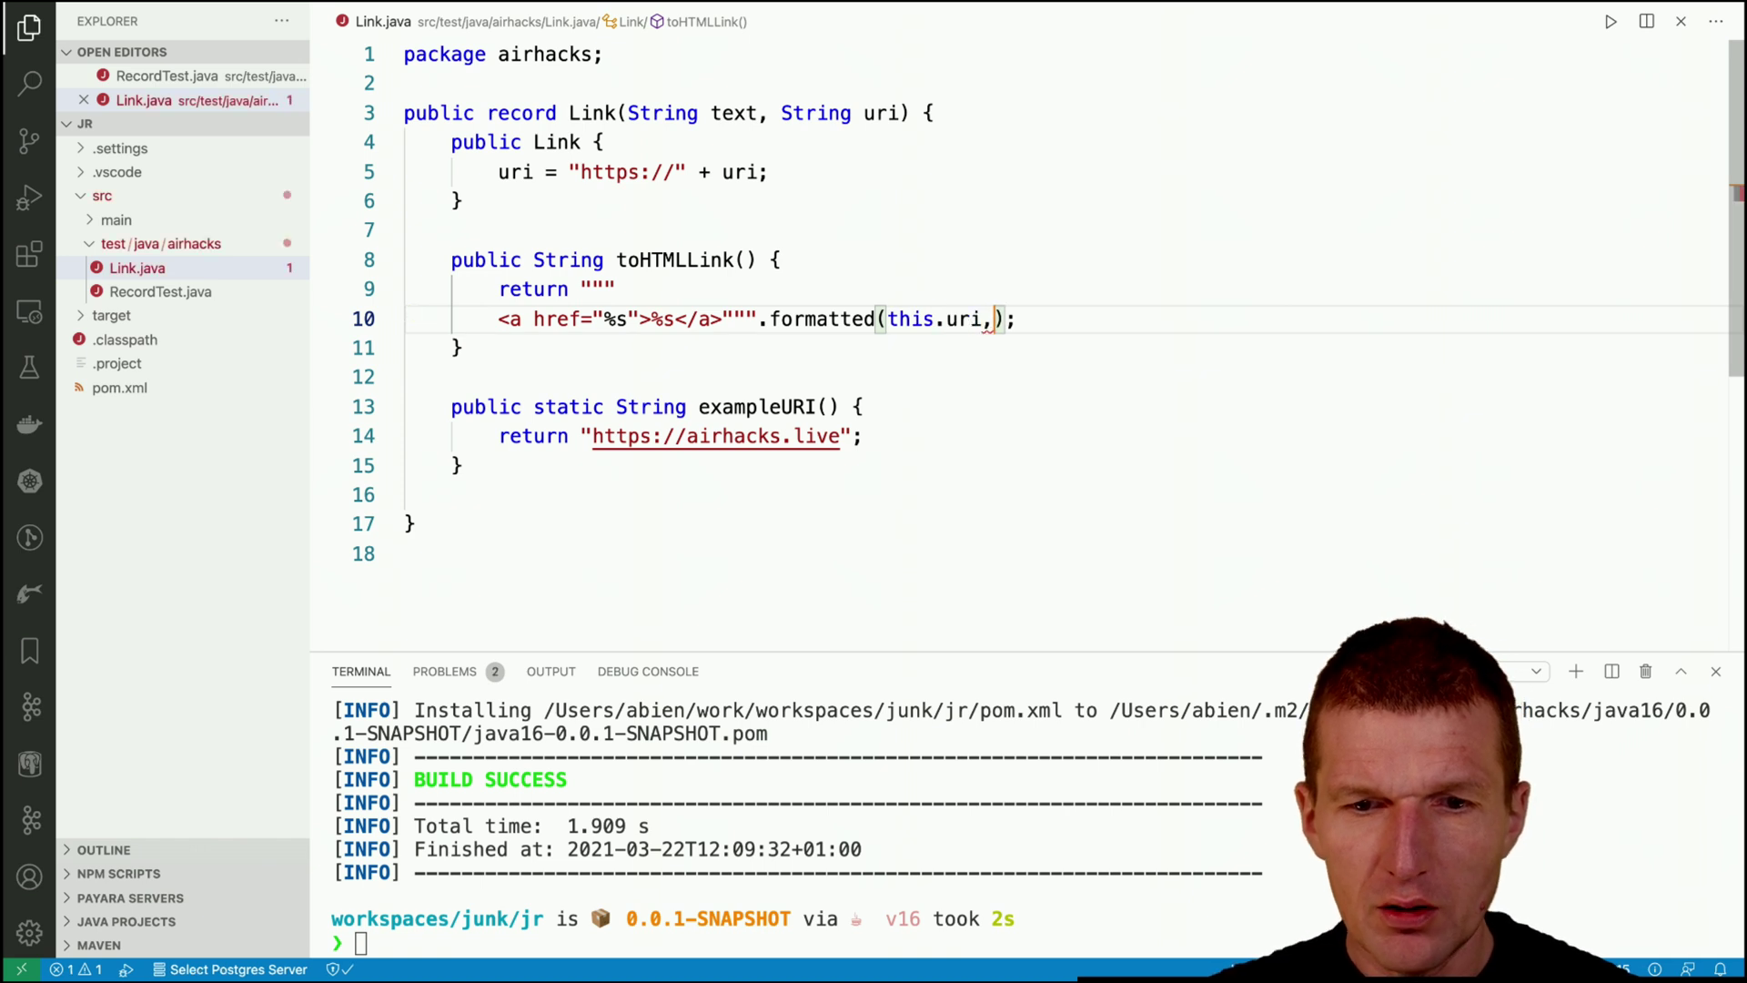
pyautogui.write('this.text')
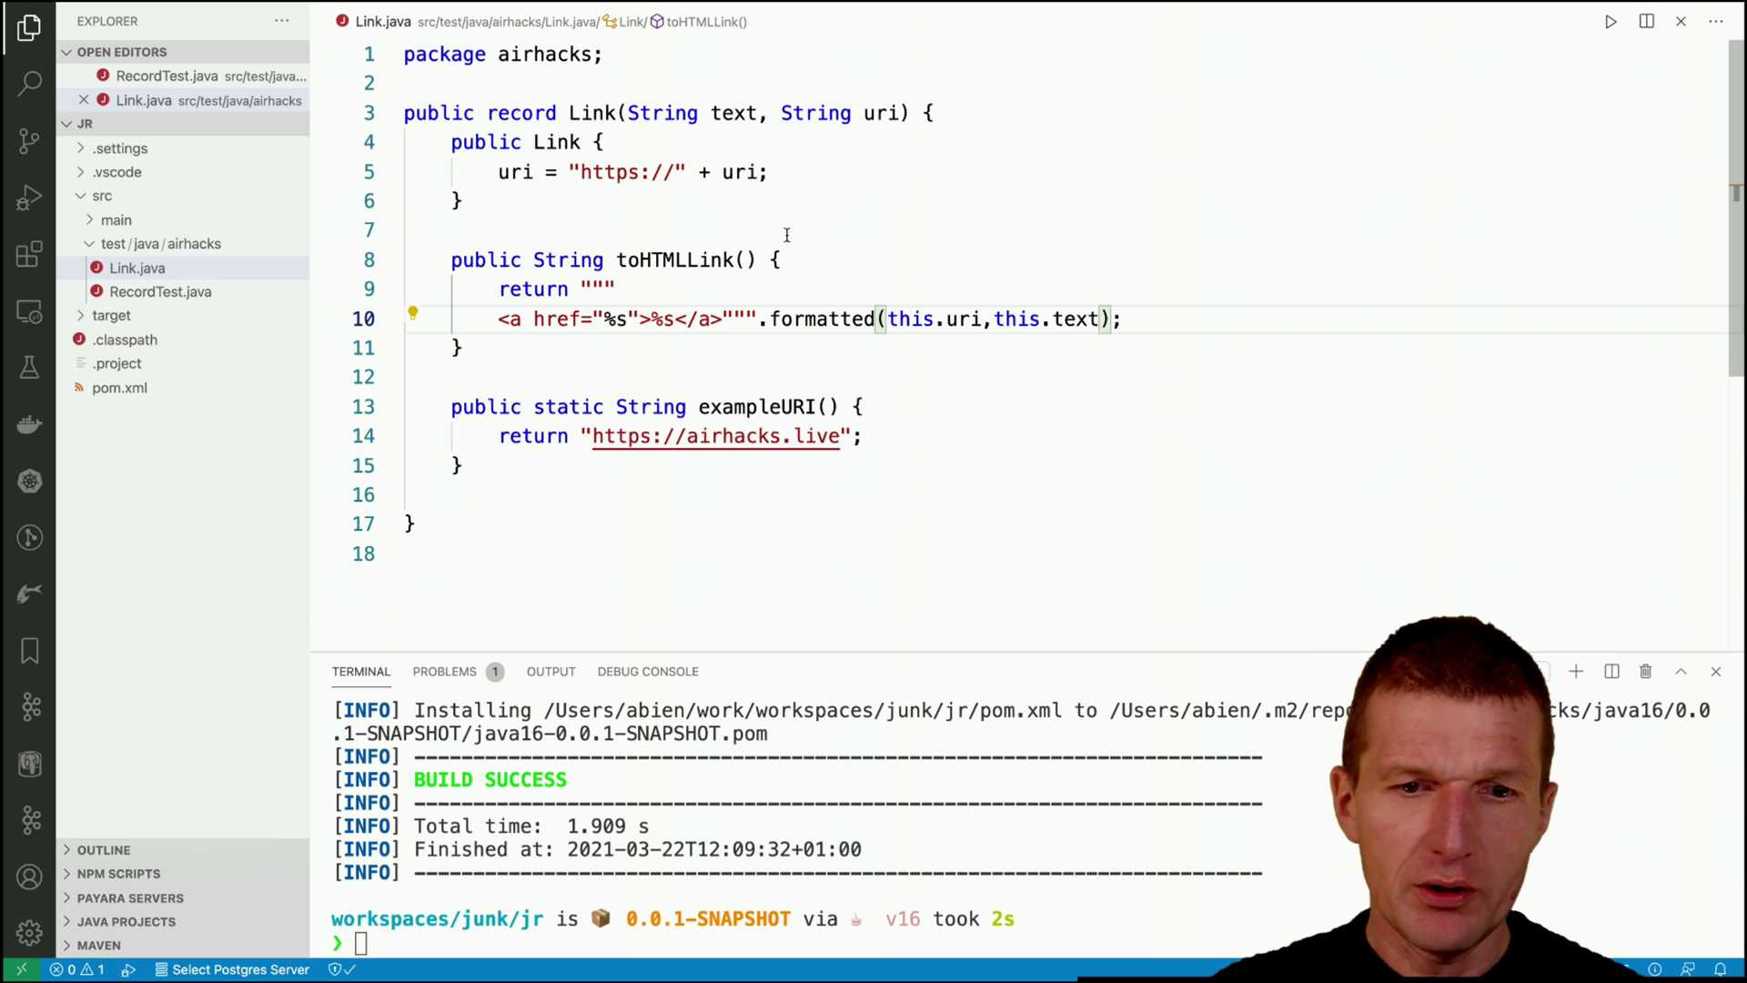
# Add a println of "show me the link; " + link.toHTMLLink() to RecordTest and save.
pyautogui.click(161, 292)
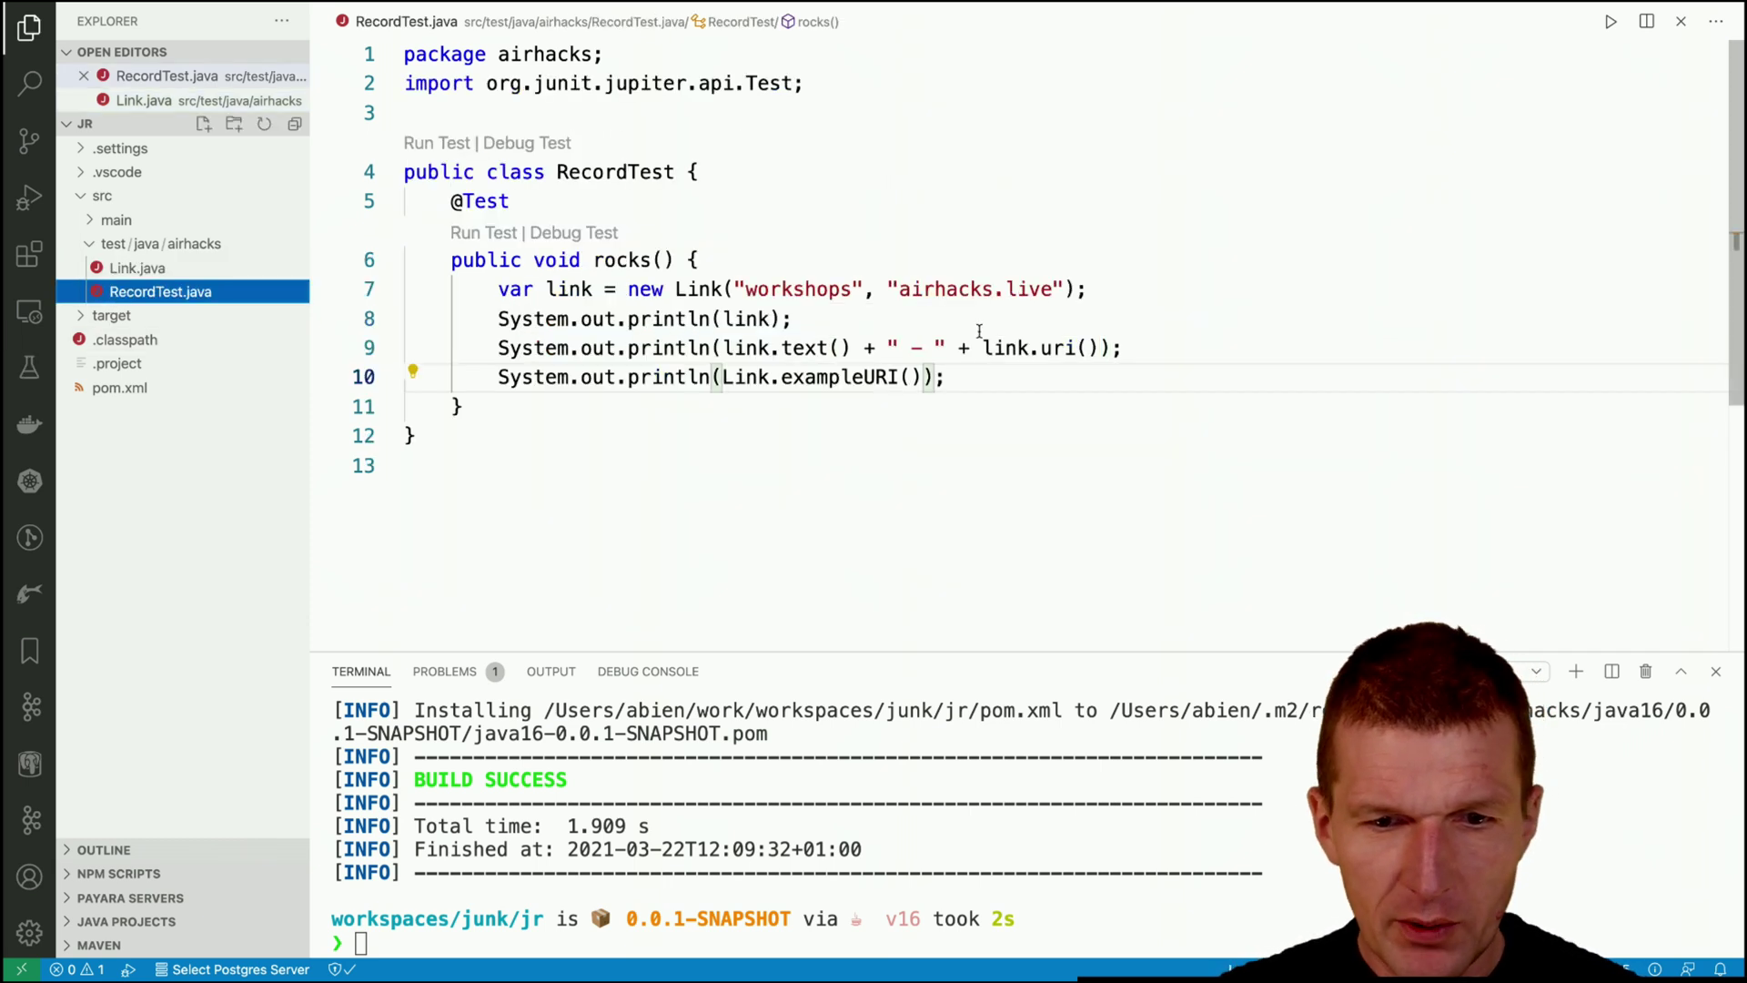
pyautogui.click(1043, 377)
pyautogui.press('Return')
pyautogui.press('Return')
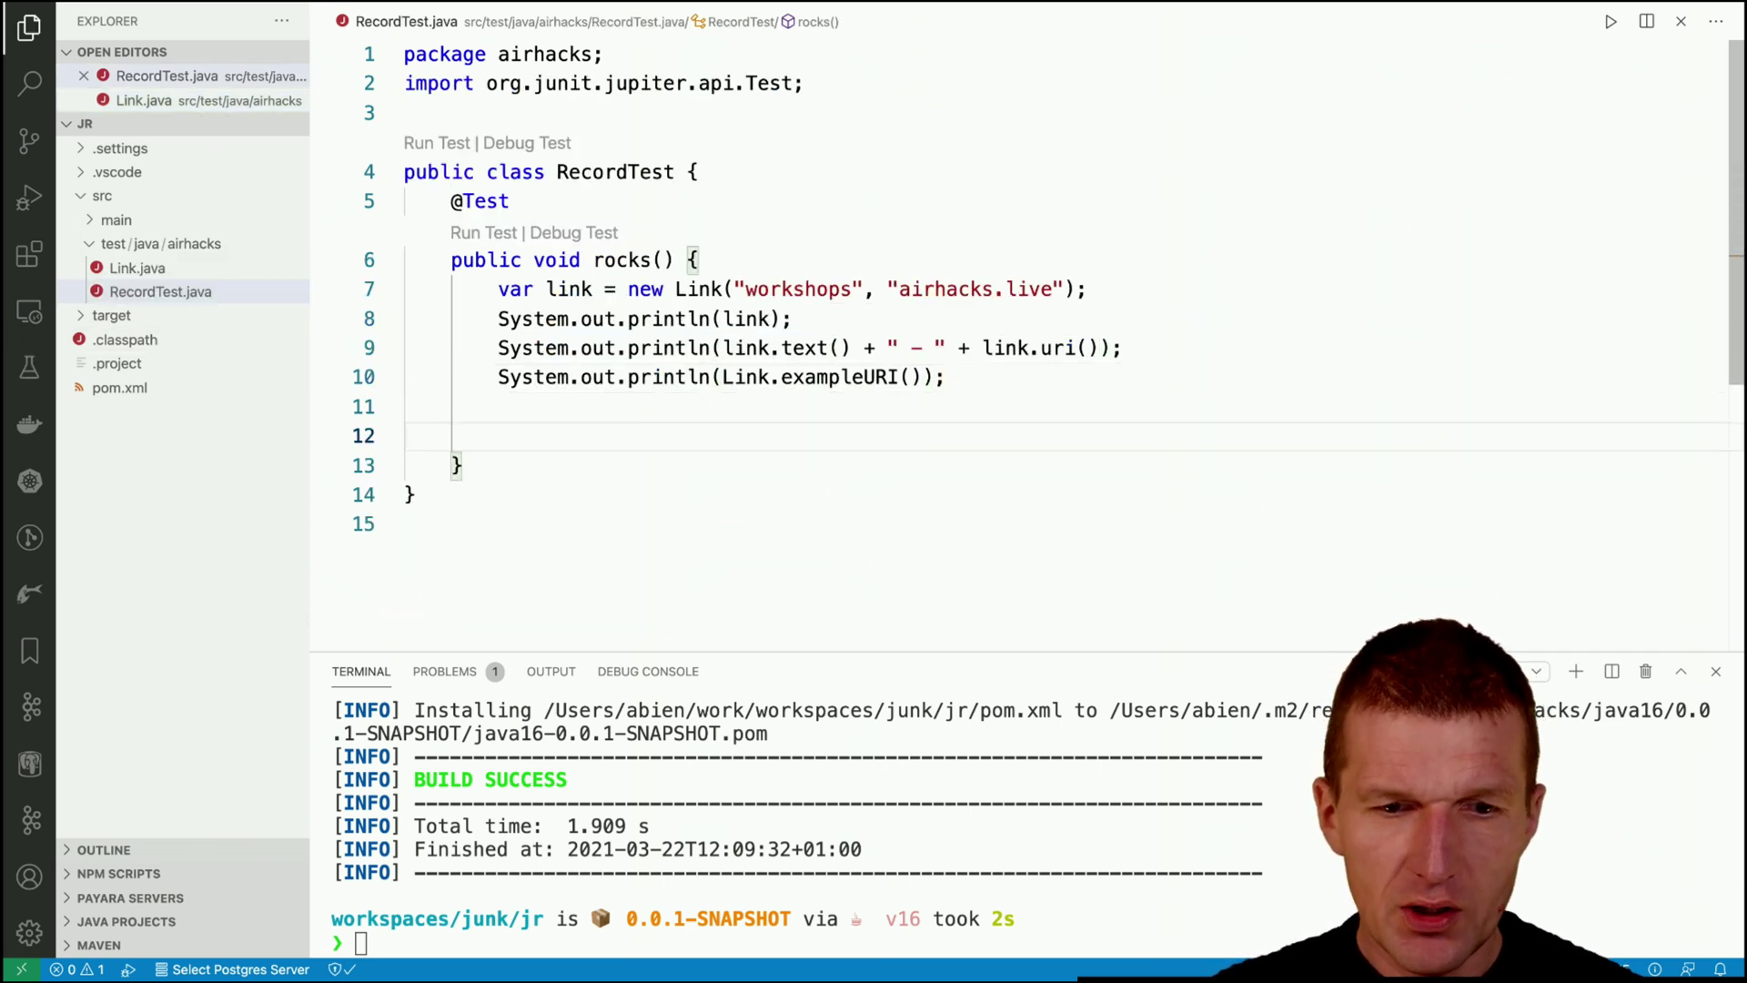
pyautogui.write('so')
pyautogui.press('BackSpace')
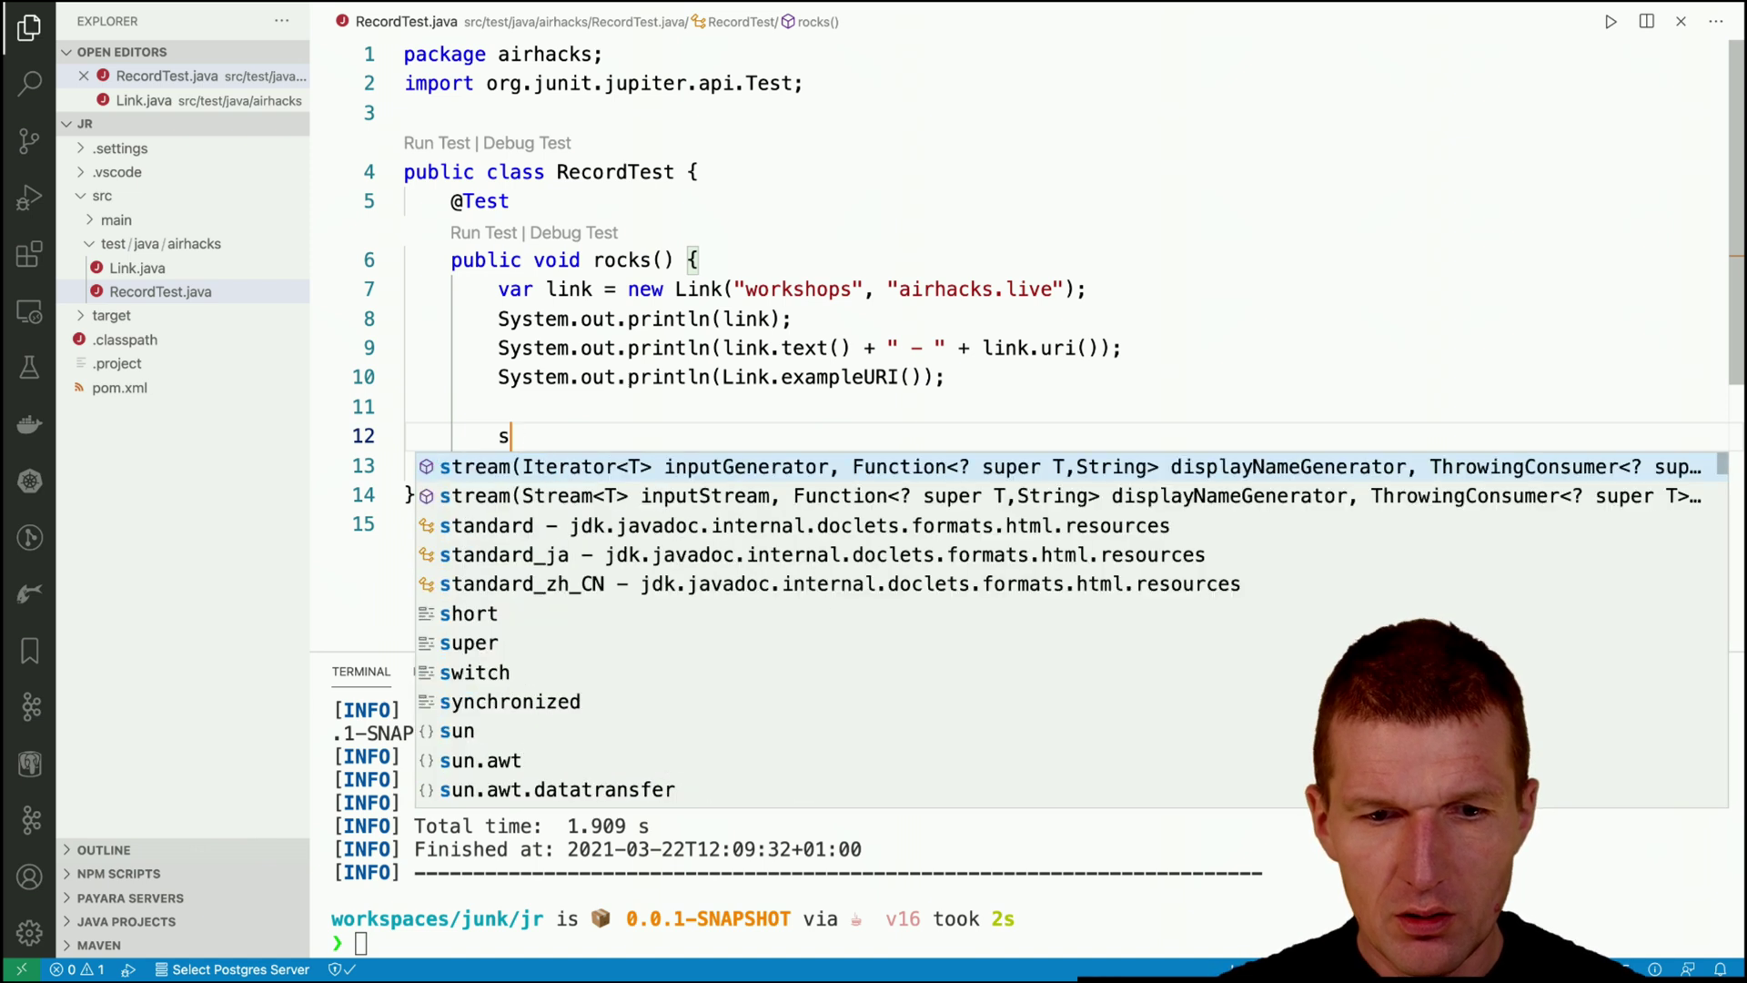
pyautogui.write('ys')
pyautogui.press('Down')
pyautogui.press('Return')
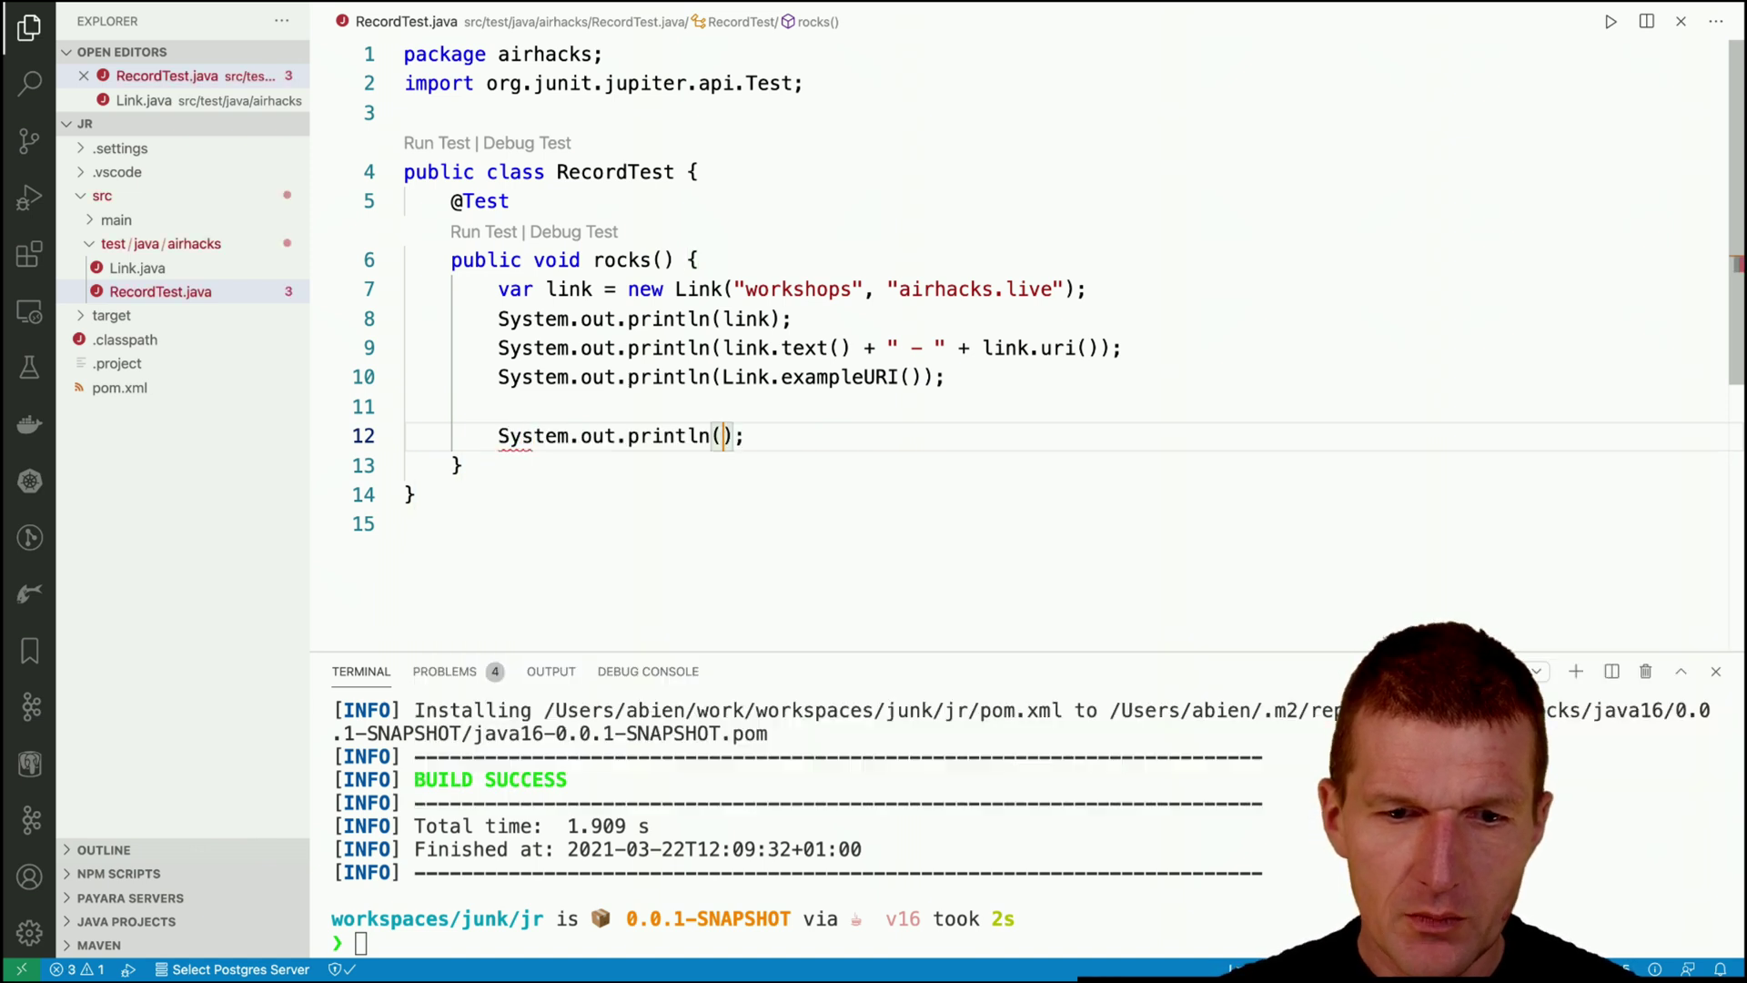
pyautogui.write('"show me ')
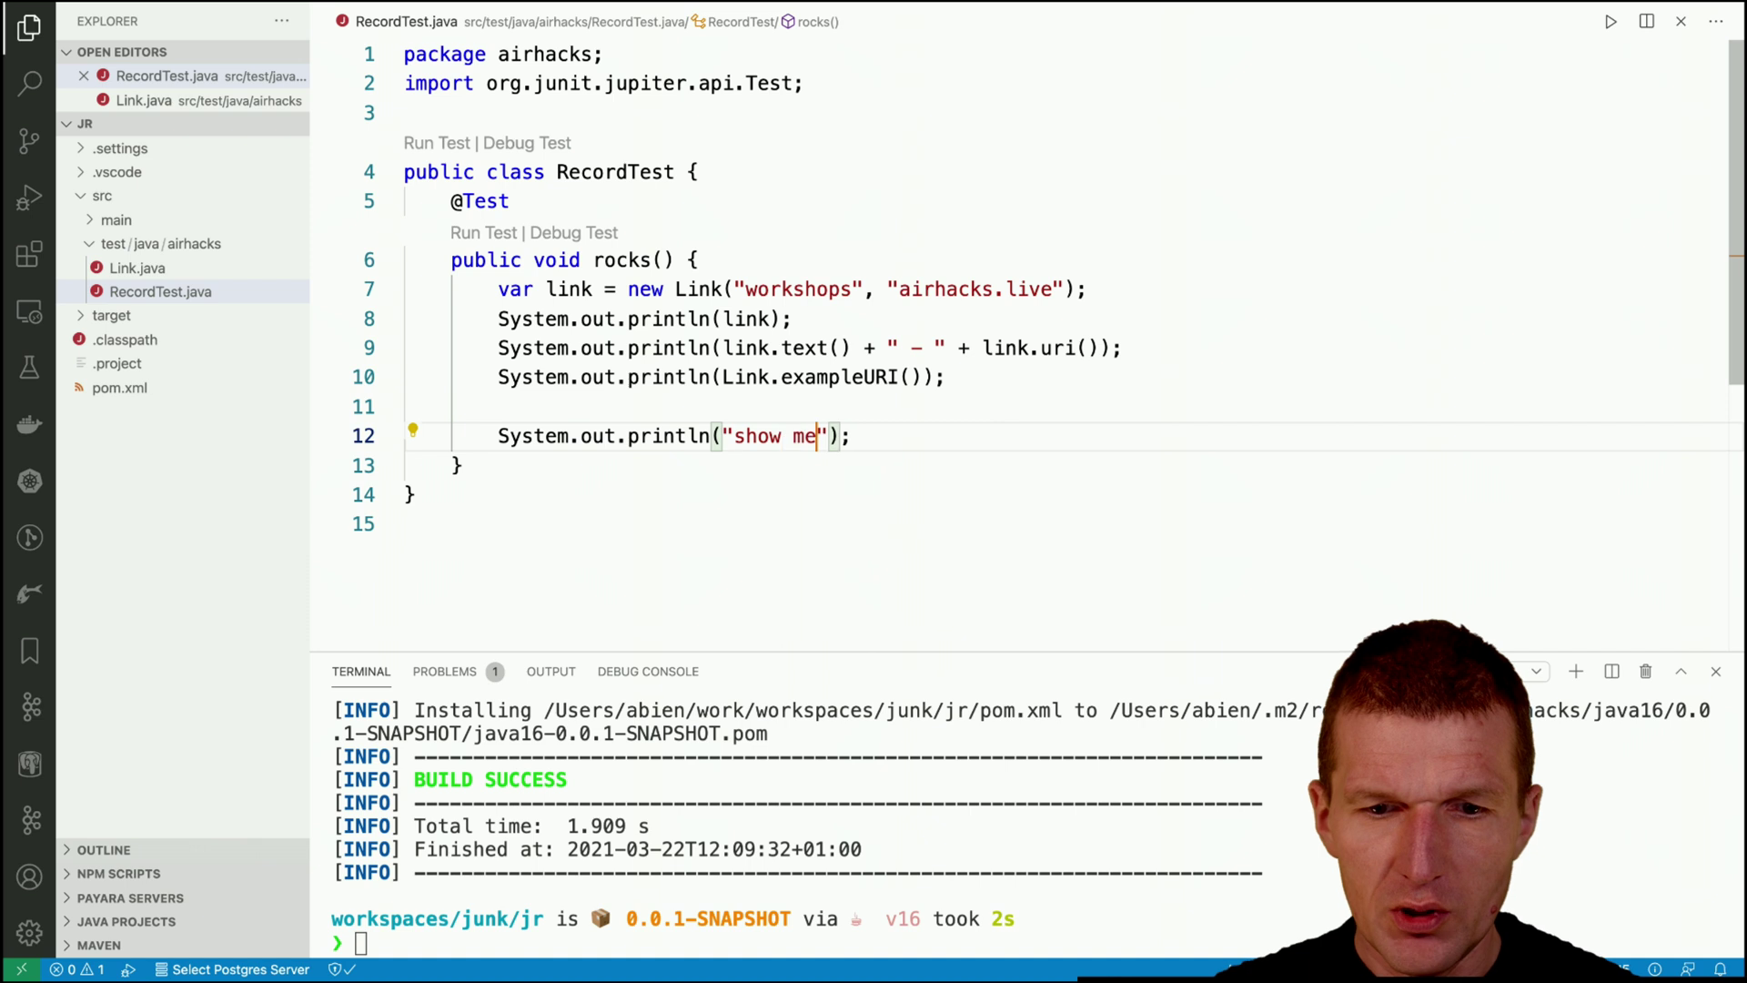
pyautogui.write('the link')
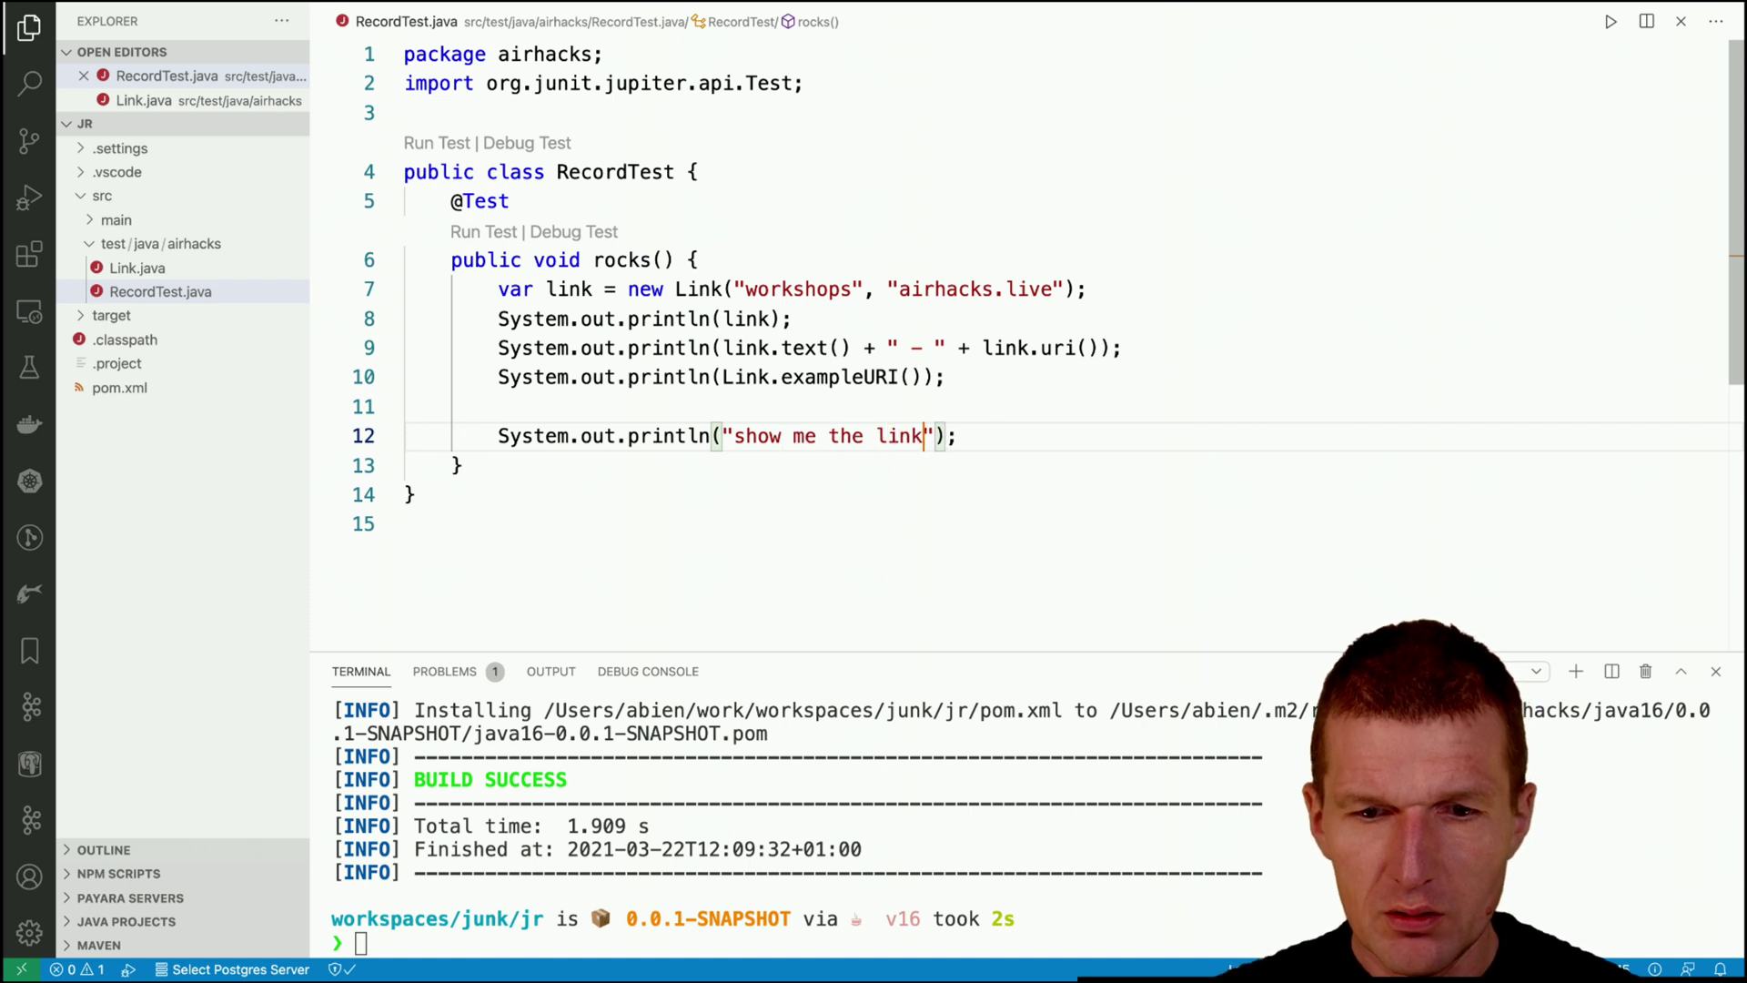
pyautogui.write('; " ')
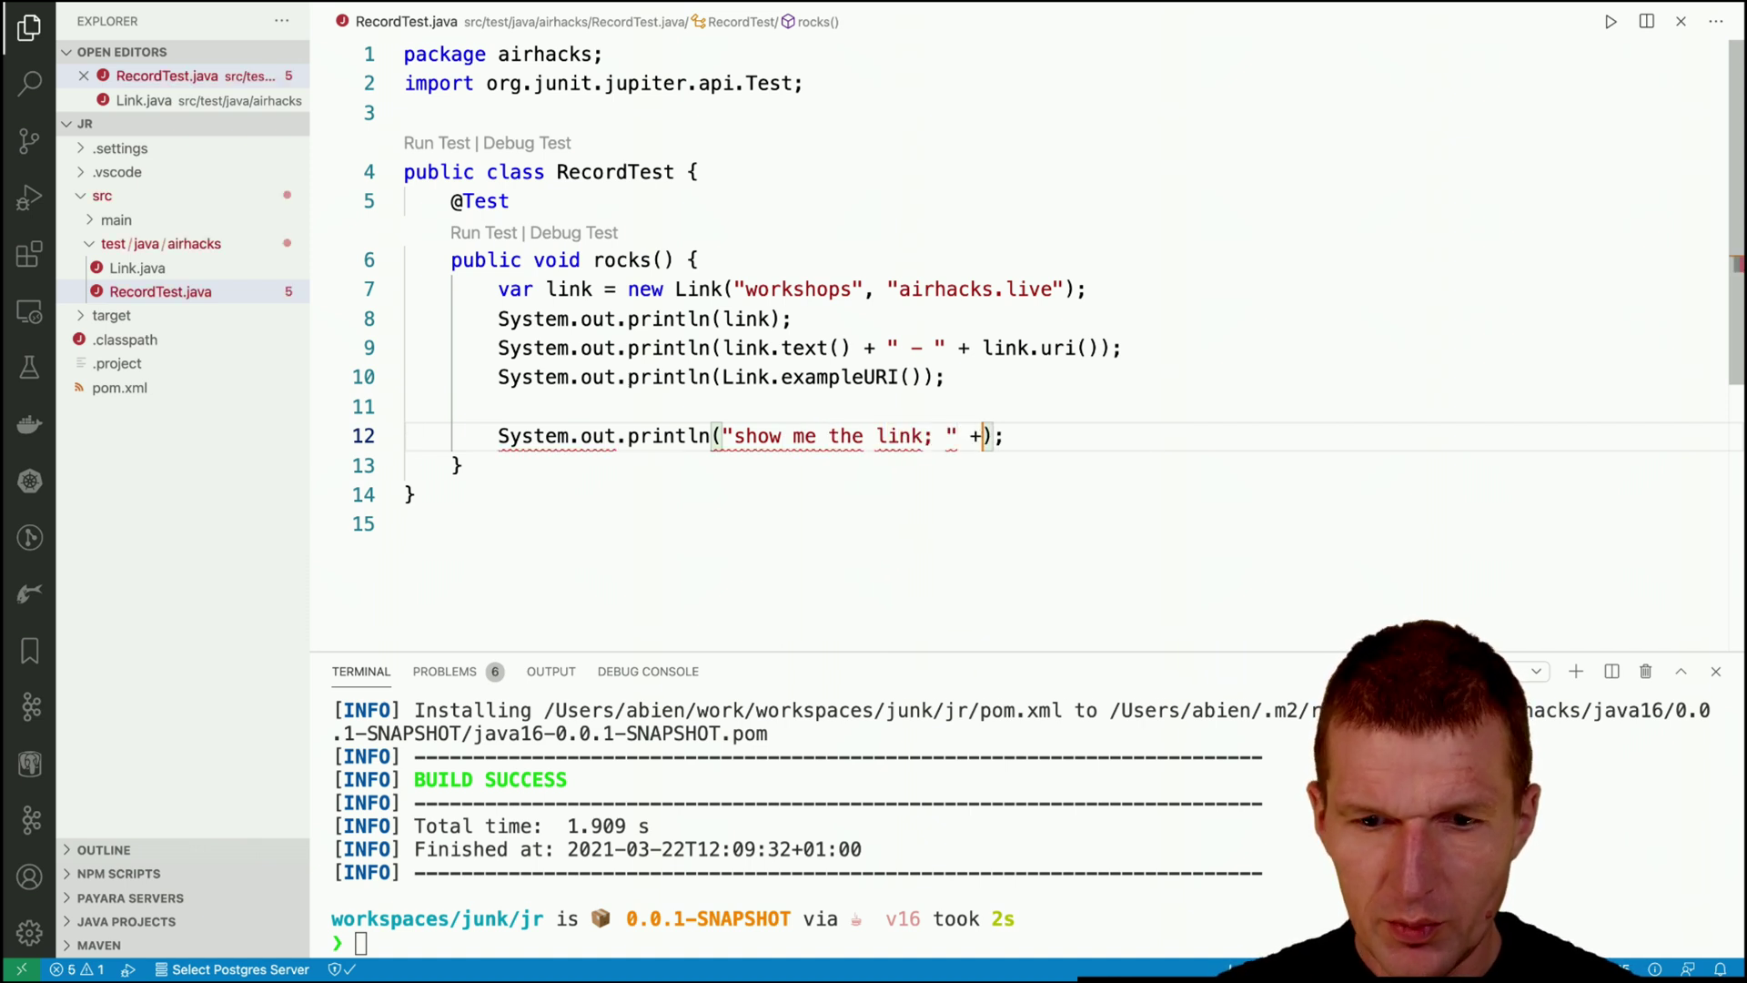
pyautogui.write('+ link.')
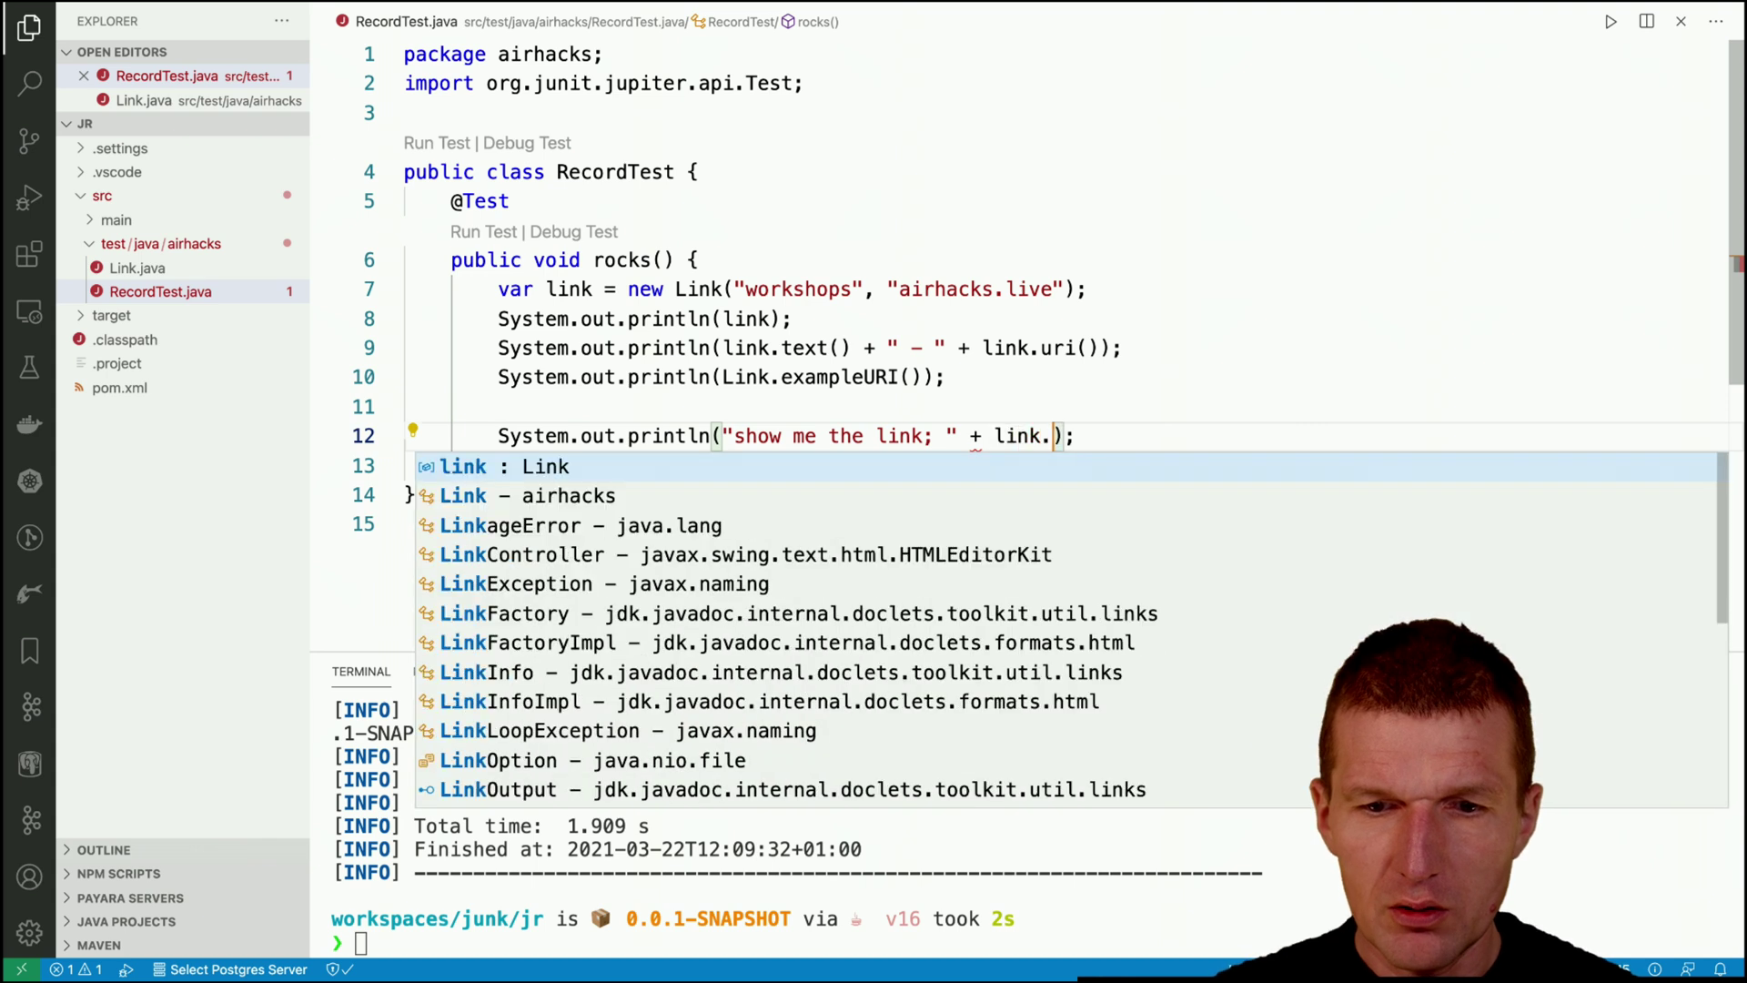
pyautogui.write('to')
pyautogui.press('Return')
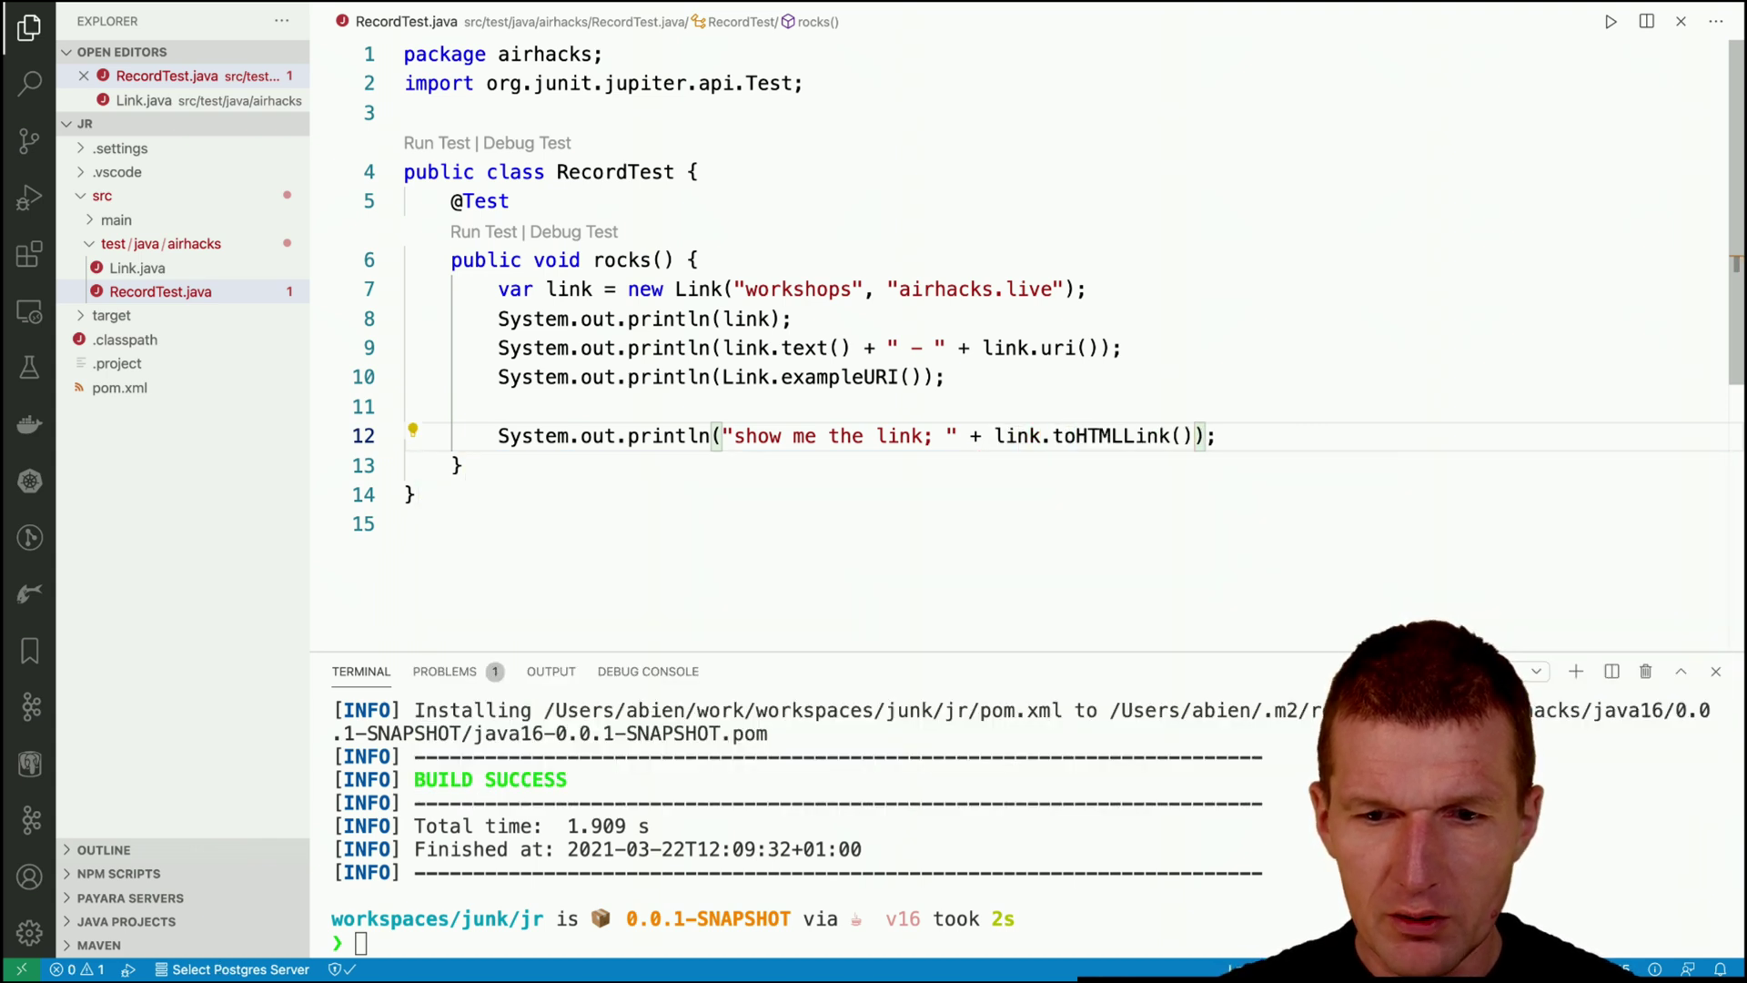
pyautogui.hotkey('ctrl', 's')
pyautogui.click(1045, 795)
pyautogui.write('mvn clean install')
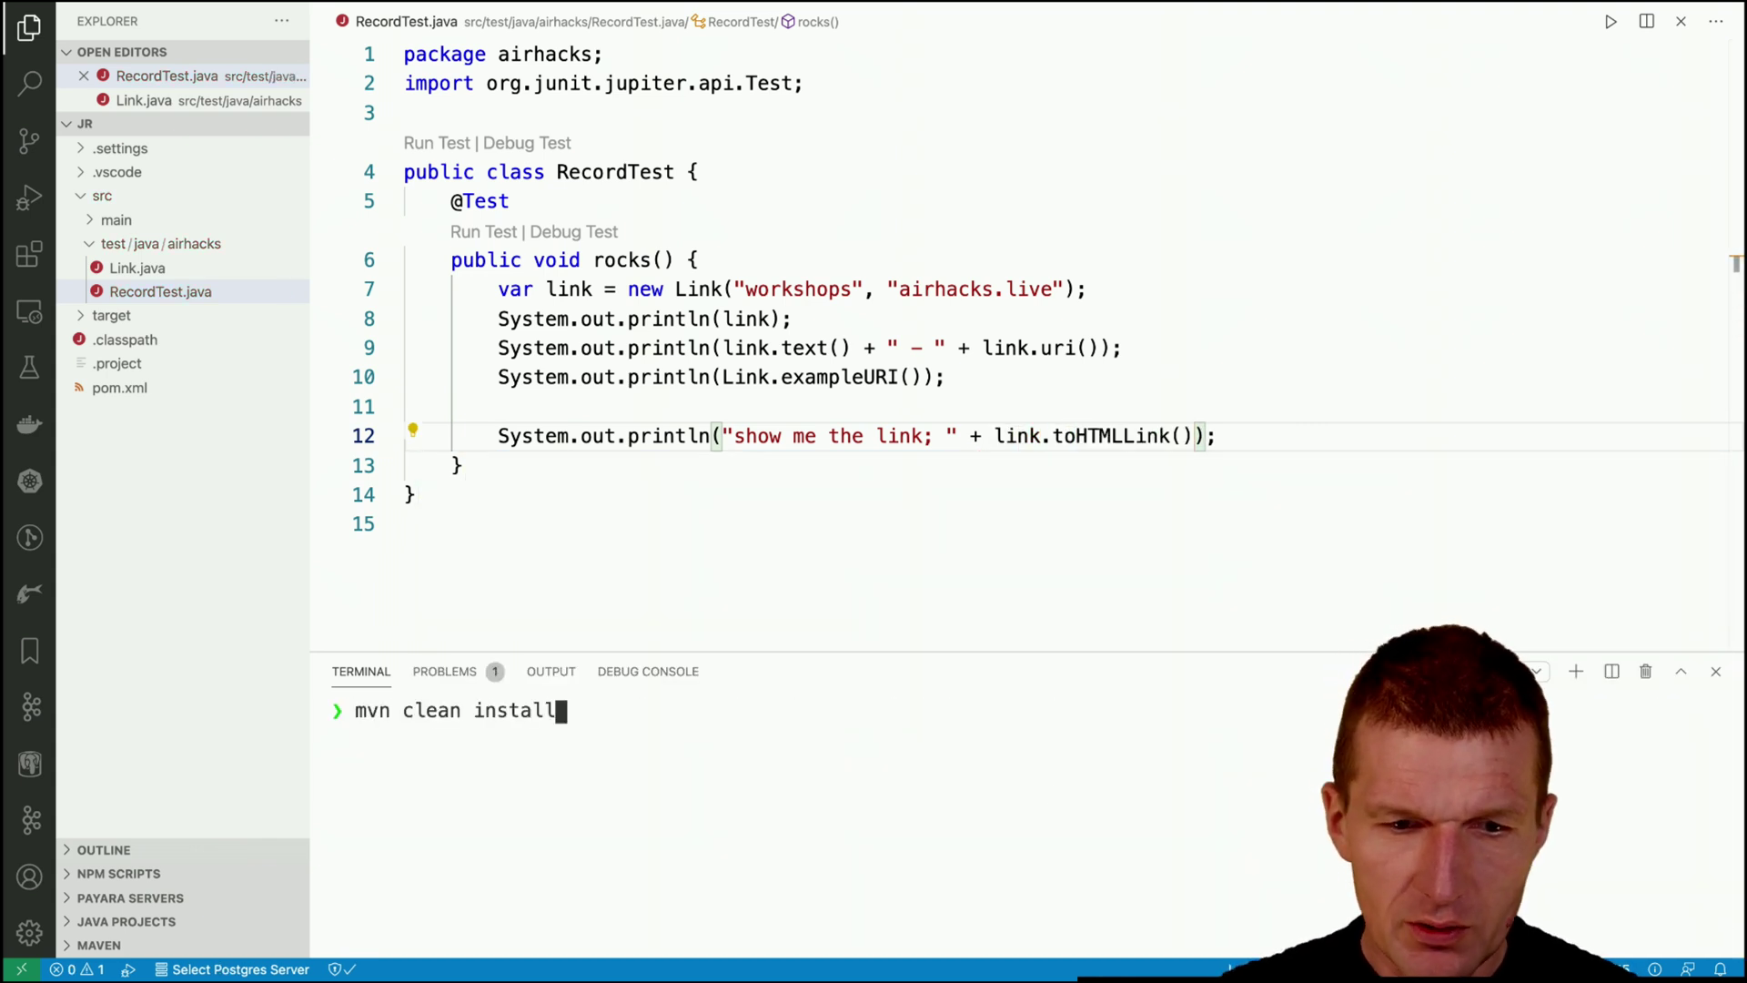
# Run mvn clean install and select the printed workshops anchor tag in the output.
pyautogui.press('Return')
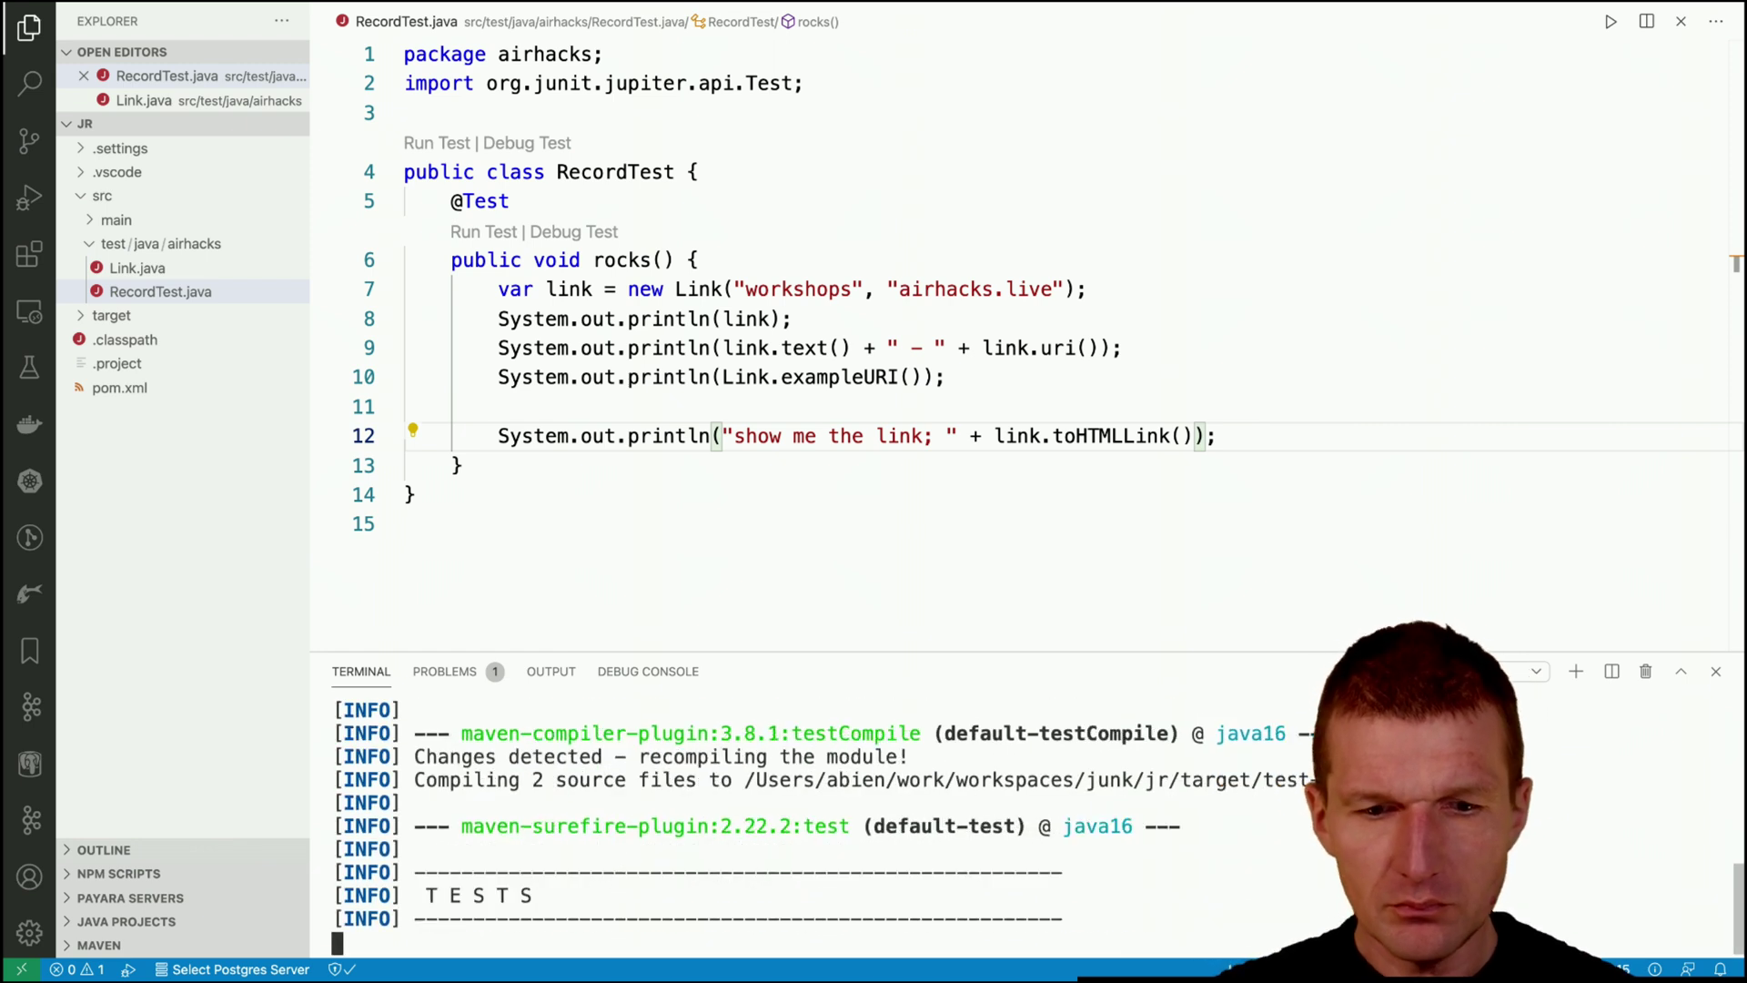
pyautogui.scroll(3, 932, 823)
pyautogui.scroll(2, 933, 826)
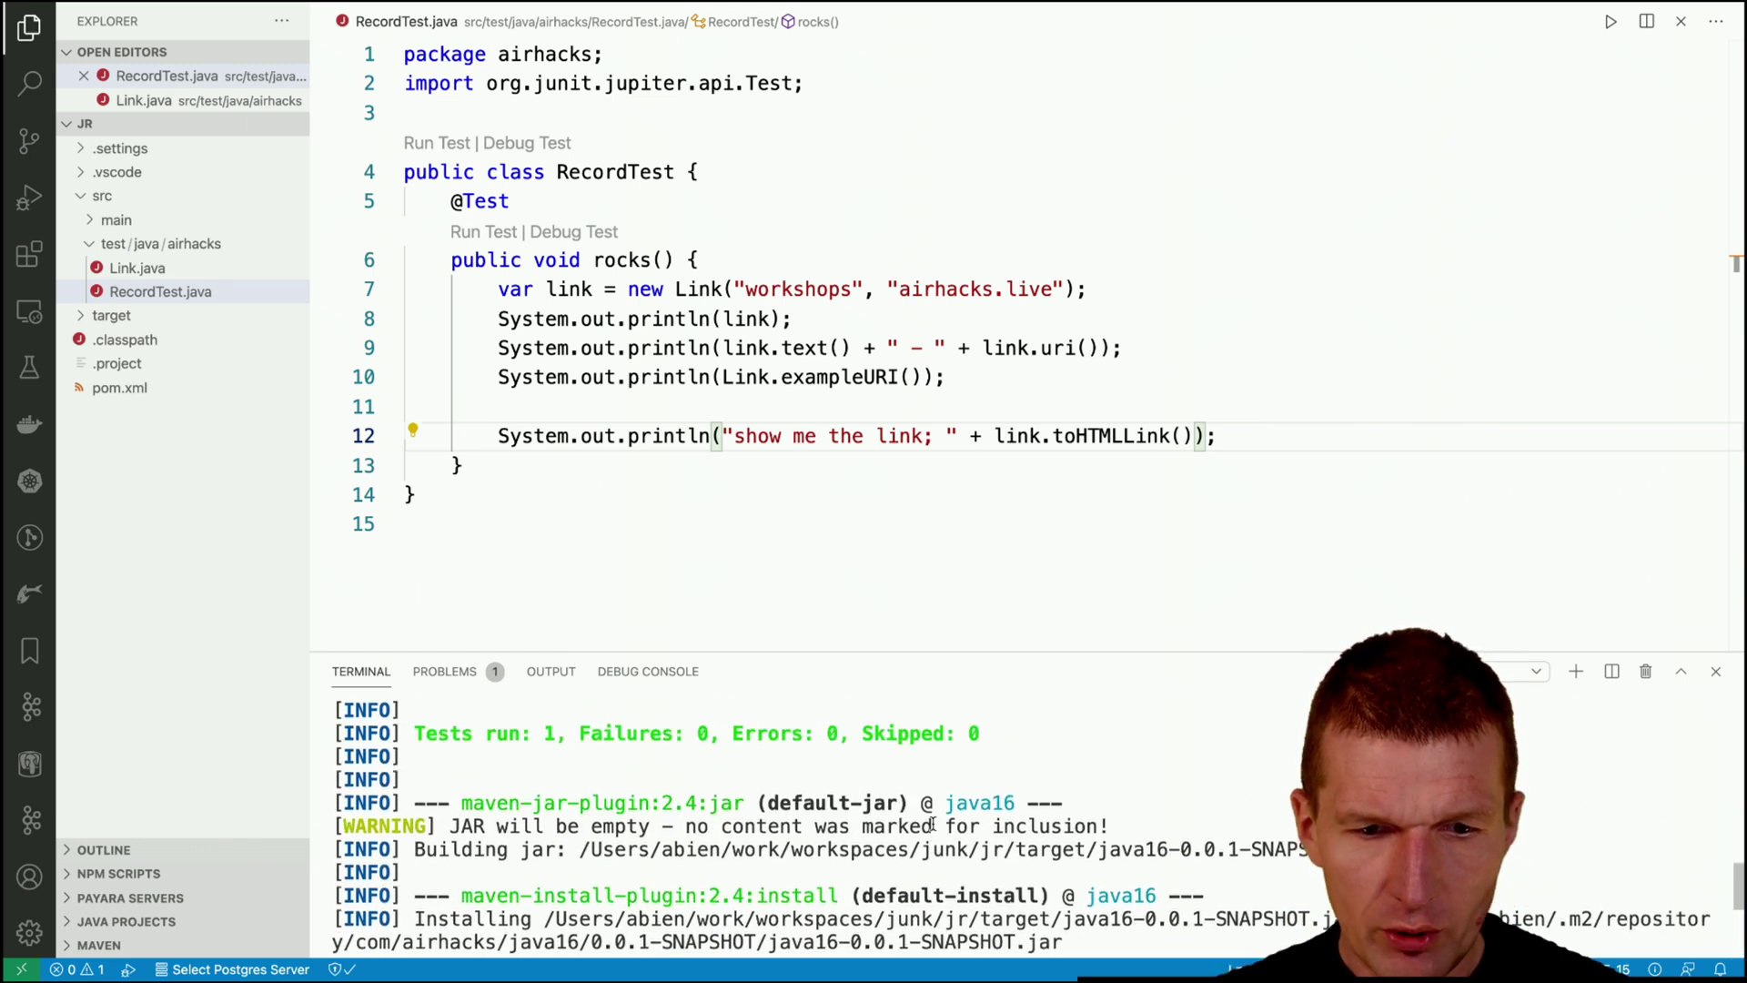
pyautogui.scroll(2, 933, 826)
pyautogui.scroll(2, 933, 825)
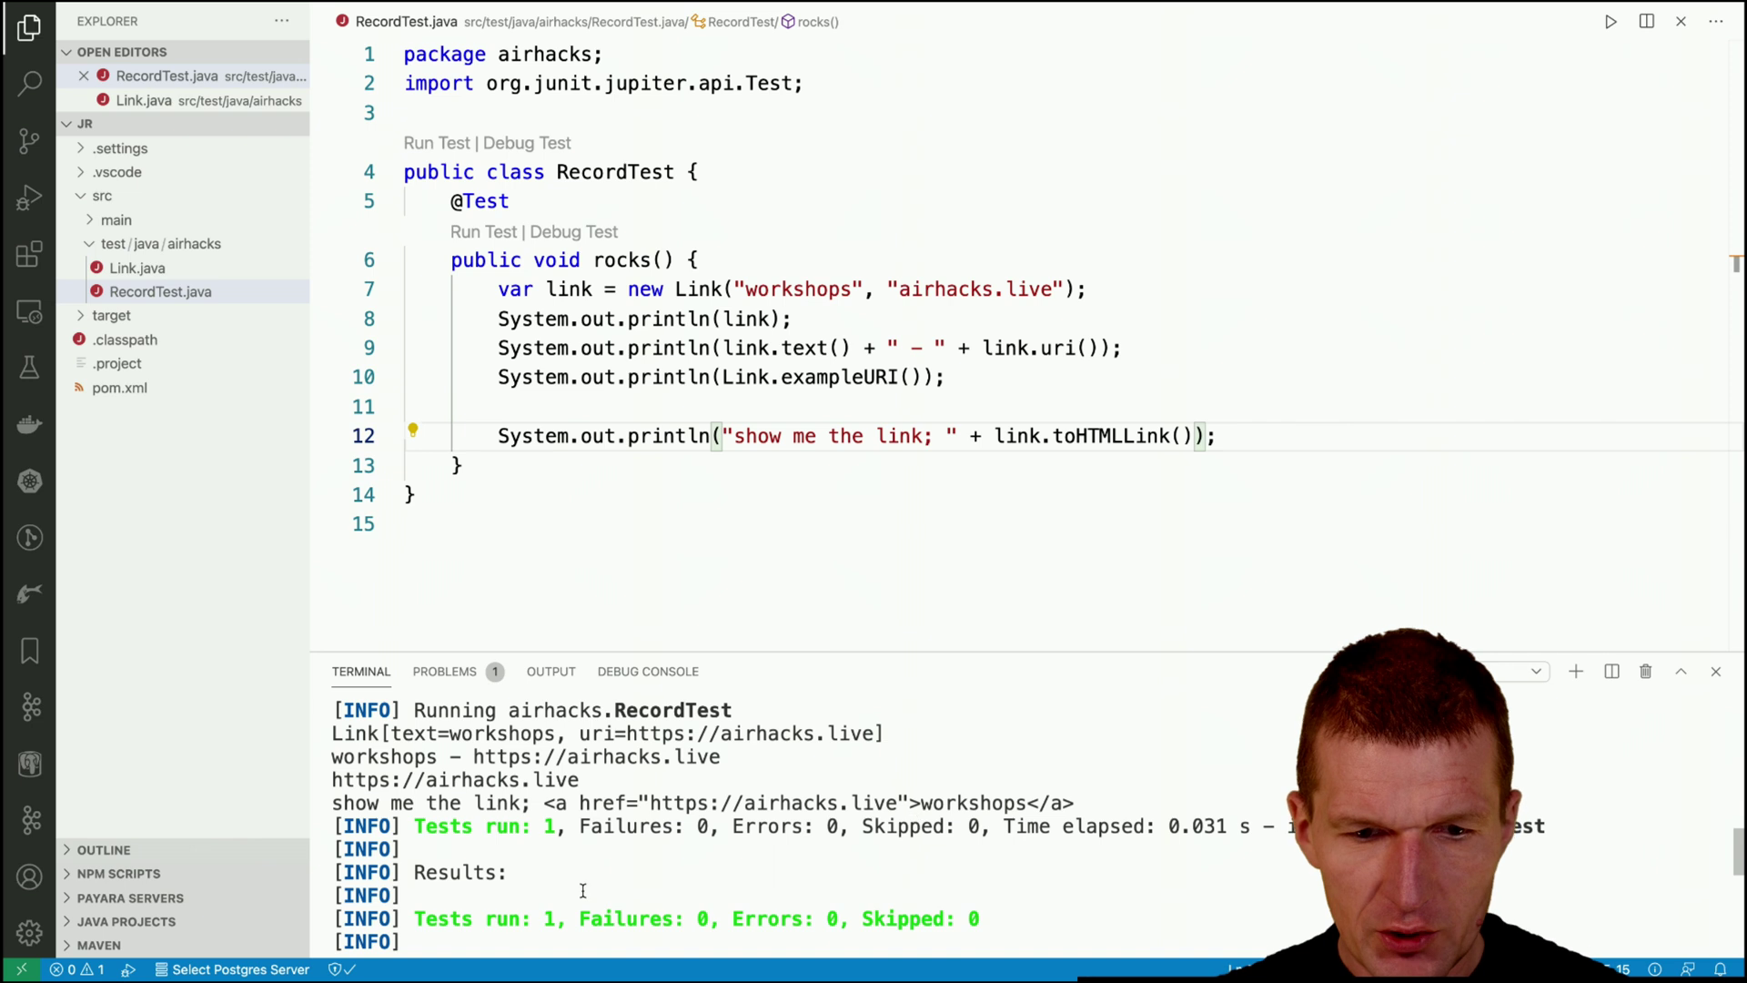
pyautogui.moveTo(332, 803); pyautogui.dragTo(1222, 776)
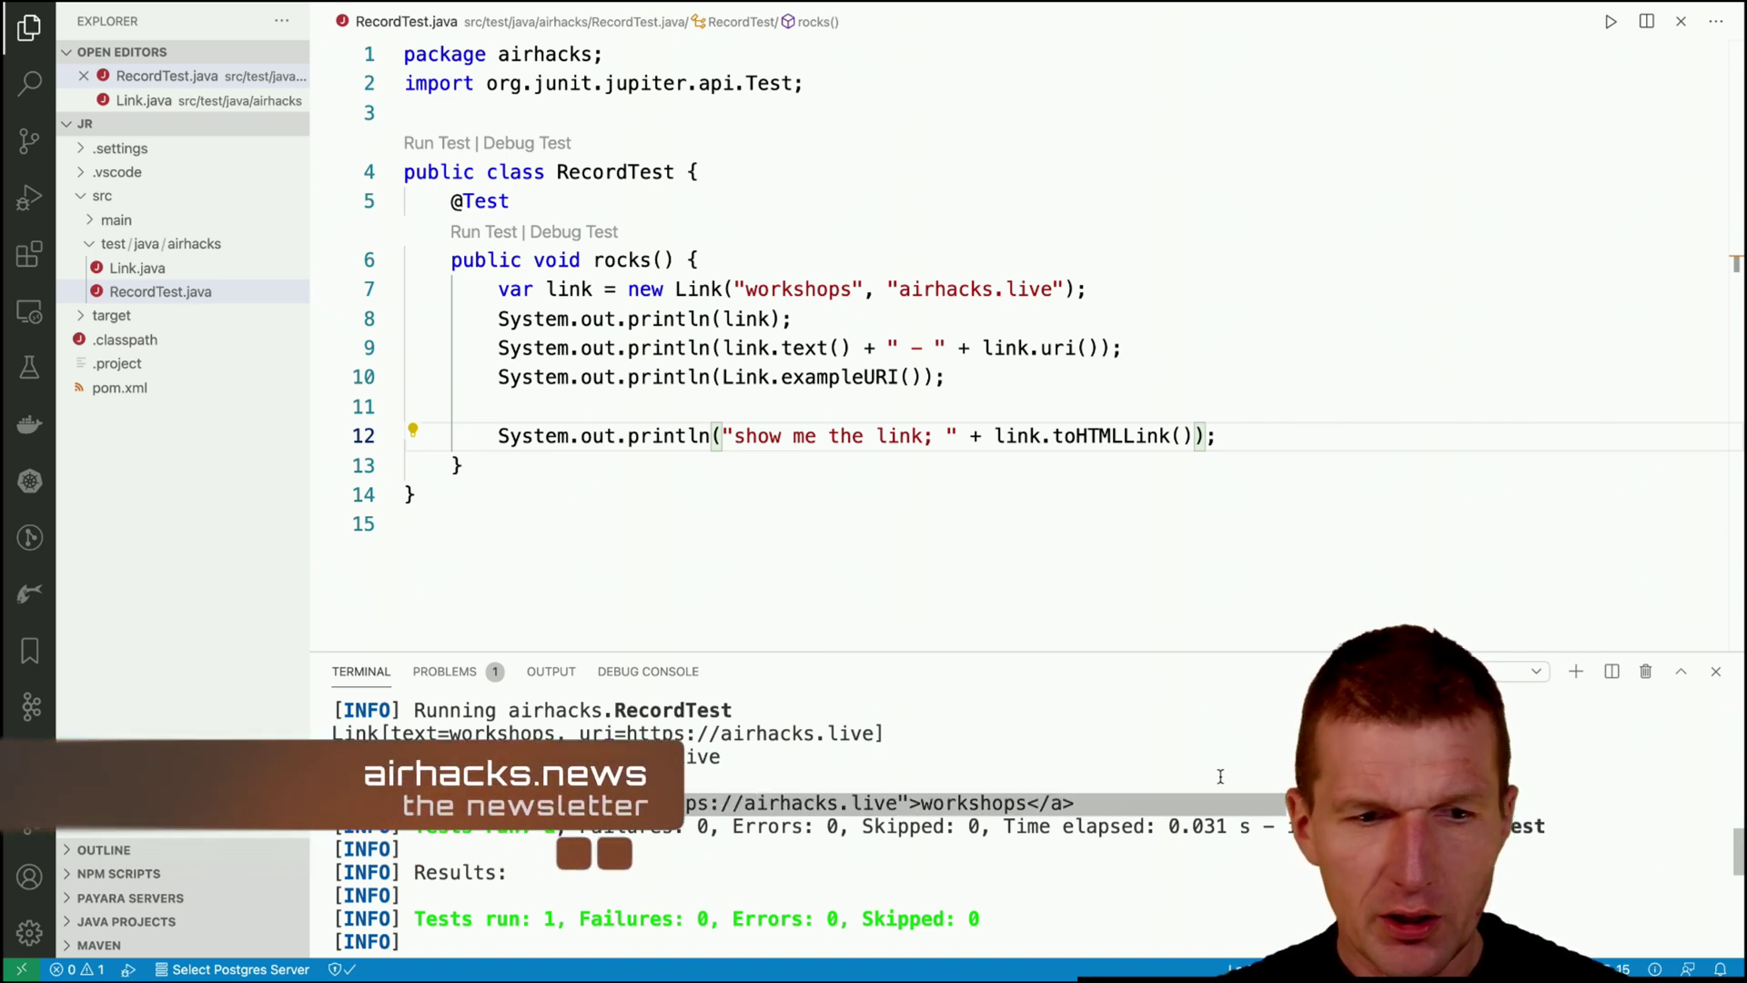
pyautogui.moveTo(138, 268)
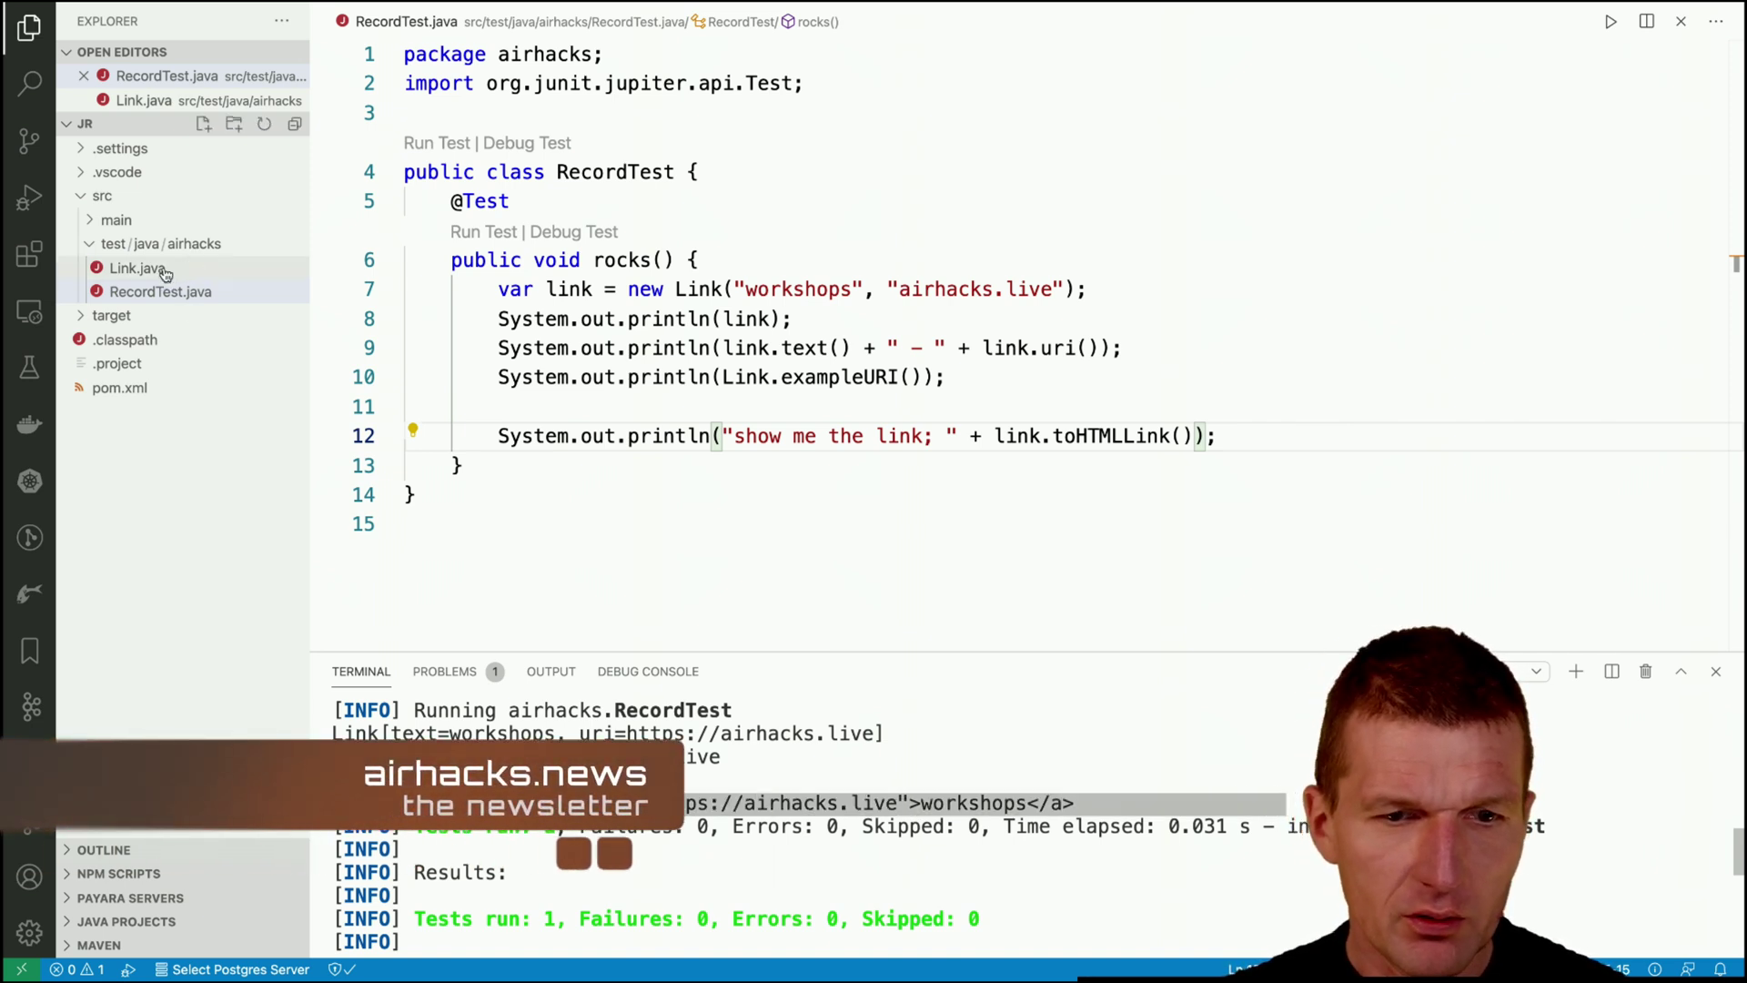
# Reopen Link.java and point at the .formatted(this.uri, this.text) call on line 10.
pyautogui.click(163, 272)
pyautogui.click(811, 318)
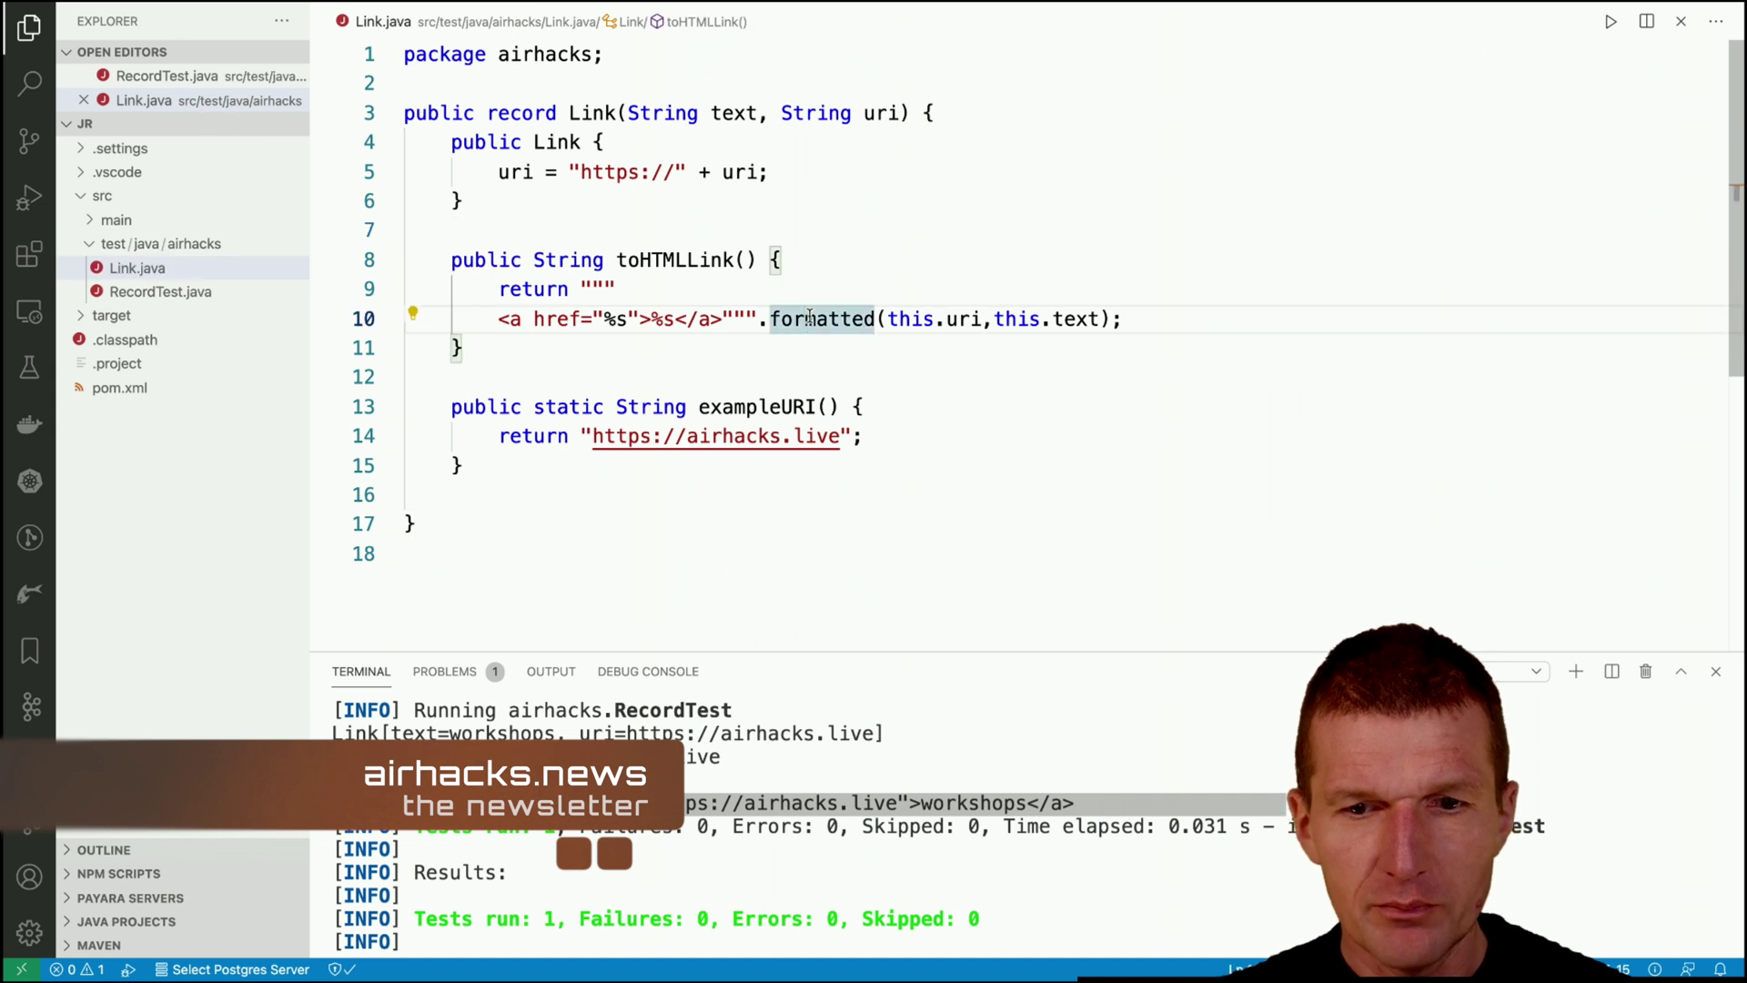